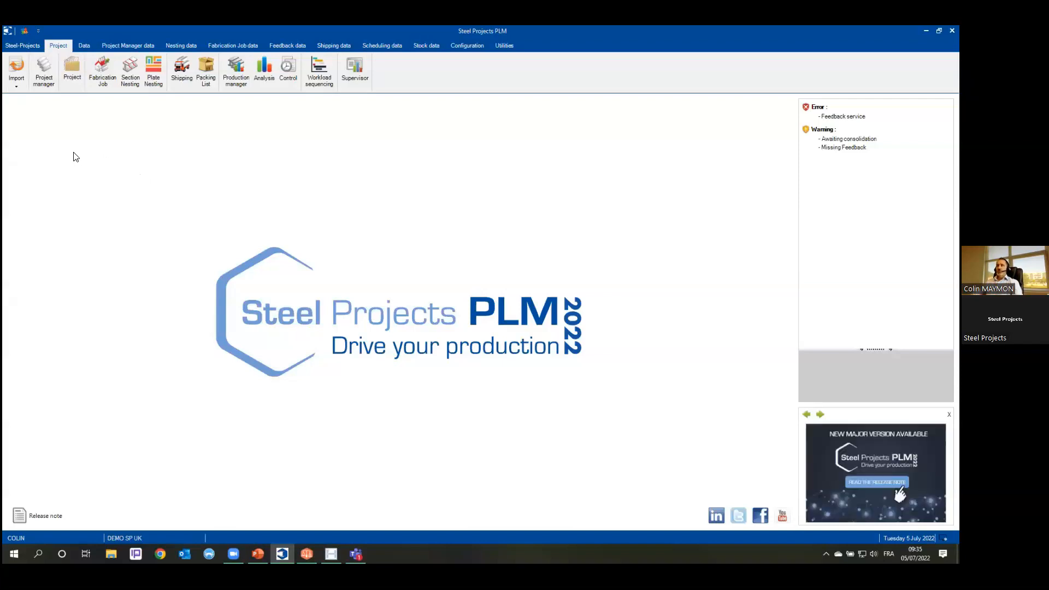
- In the project manager, add the FICEP OPEN HOUSE project to the selection and filter its parts to the PROFILES group
left_click(44, 72)
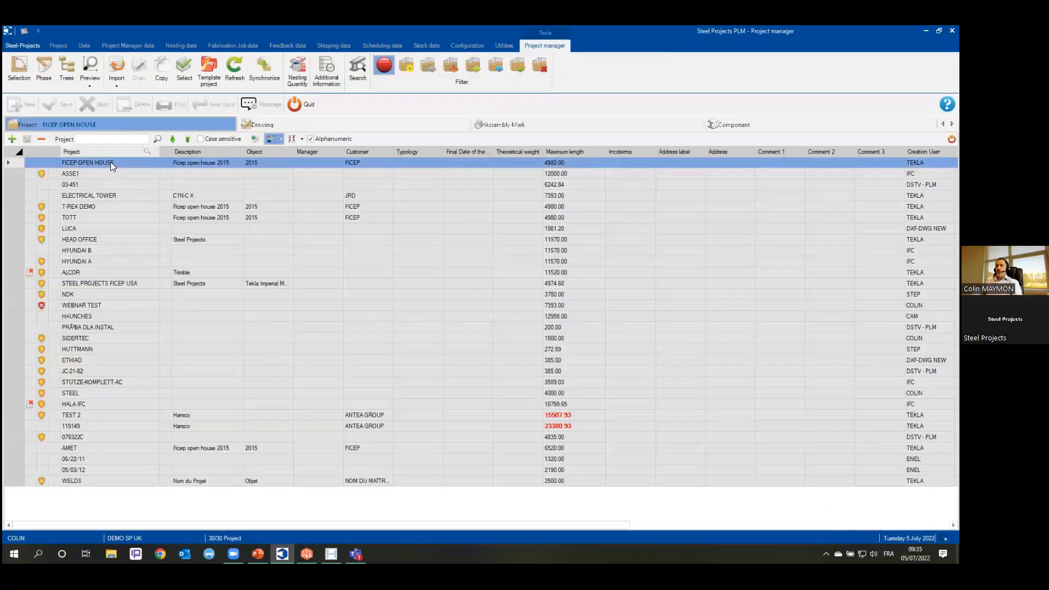
left_click_drag(111, 163, 278, 416)
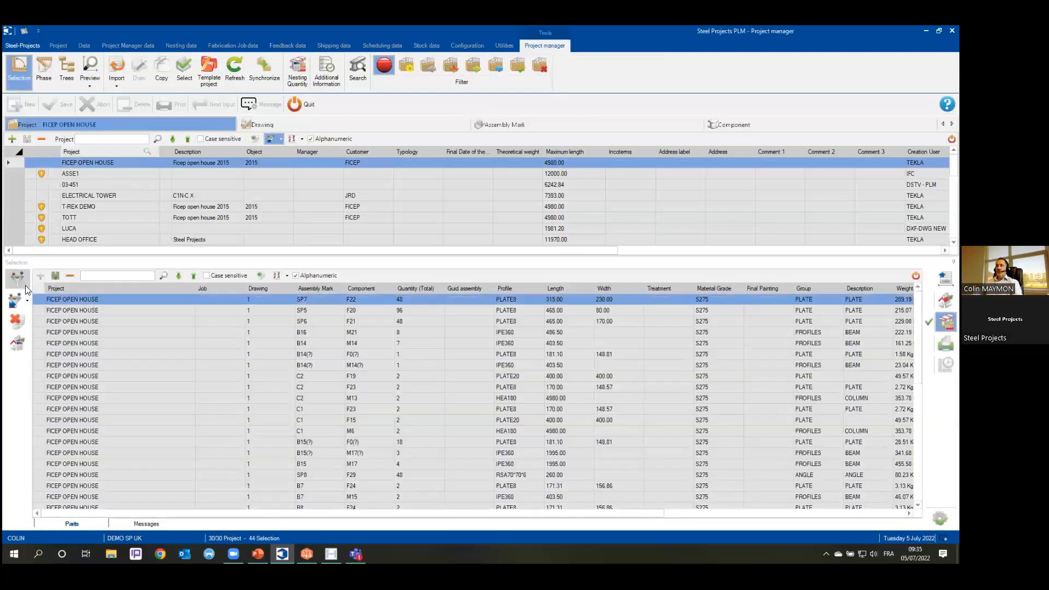
left_click(22, 283)
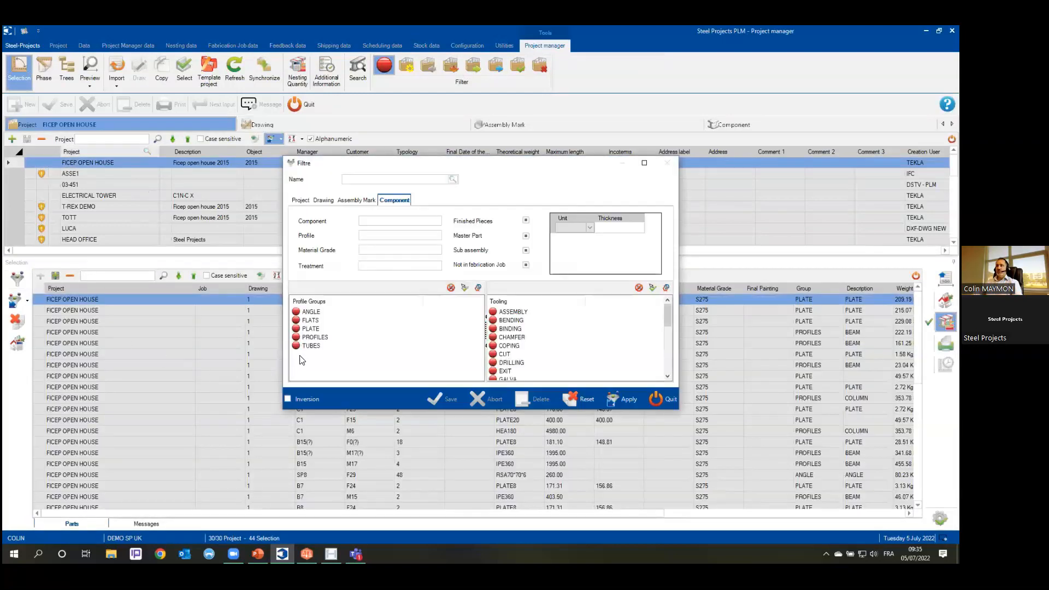
left_click(315, 337)
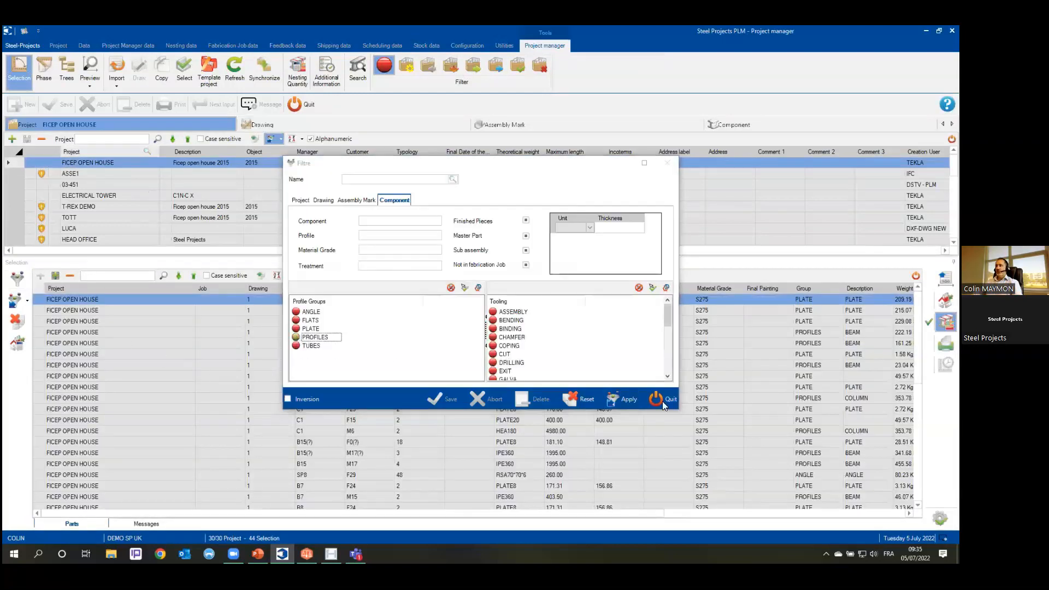
left_click(664, 403)
- Generate a fabrication job from the filtered selection and leave the project manager
left_click(945, 322)
left_click(940, 518)
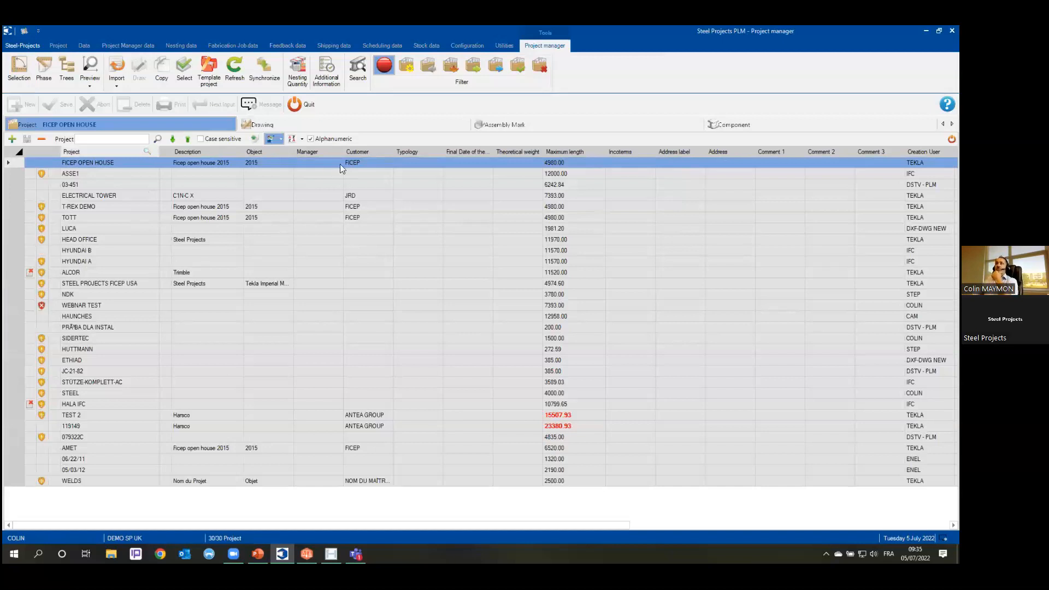
left_click(309, 104)
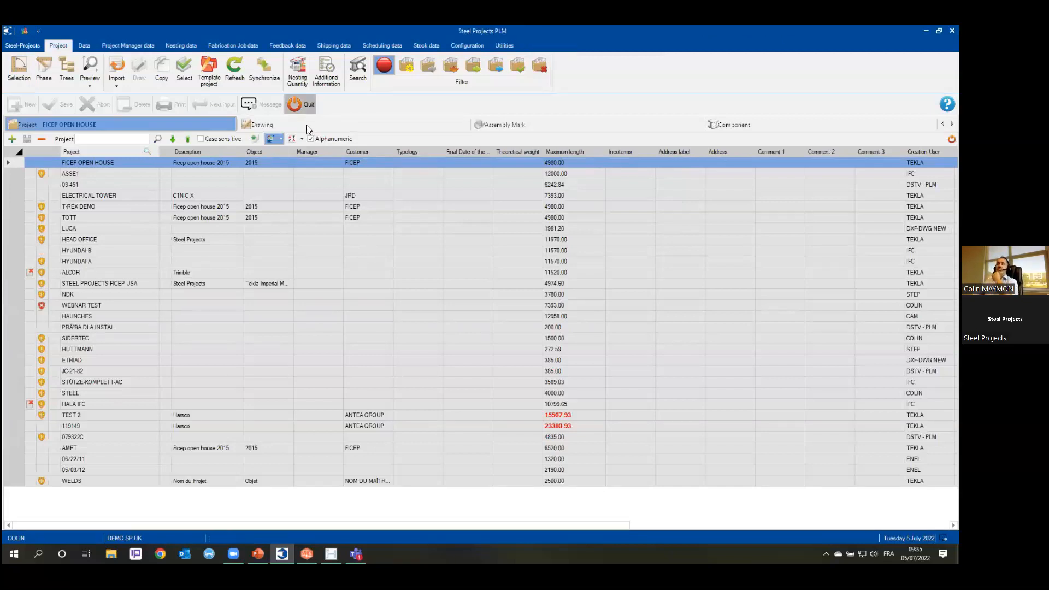
- Rename the new fabrication job SELECT17073 as WEBINAR STOCK and save it
left_click(102, 68)
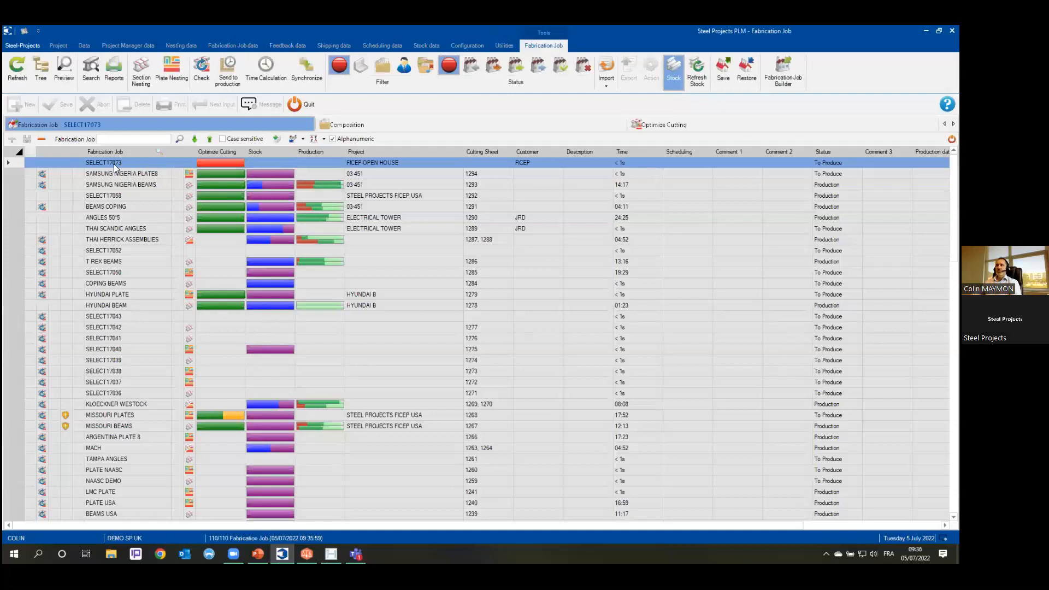
double_click(117, 166)
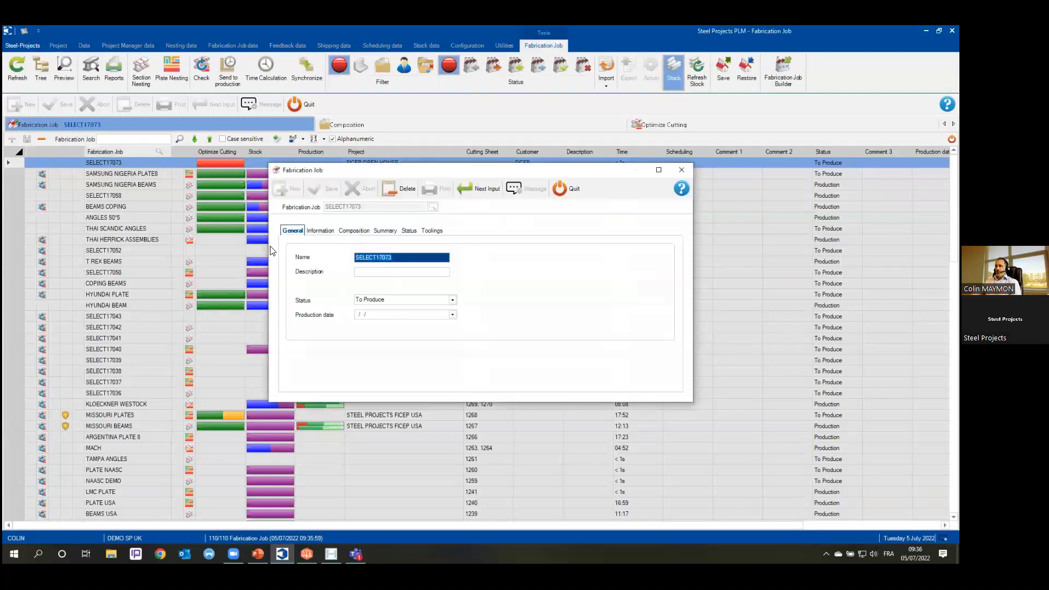
type("WEBINAR STOCK")
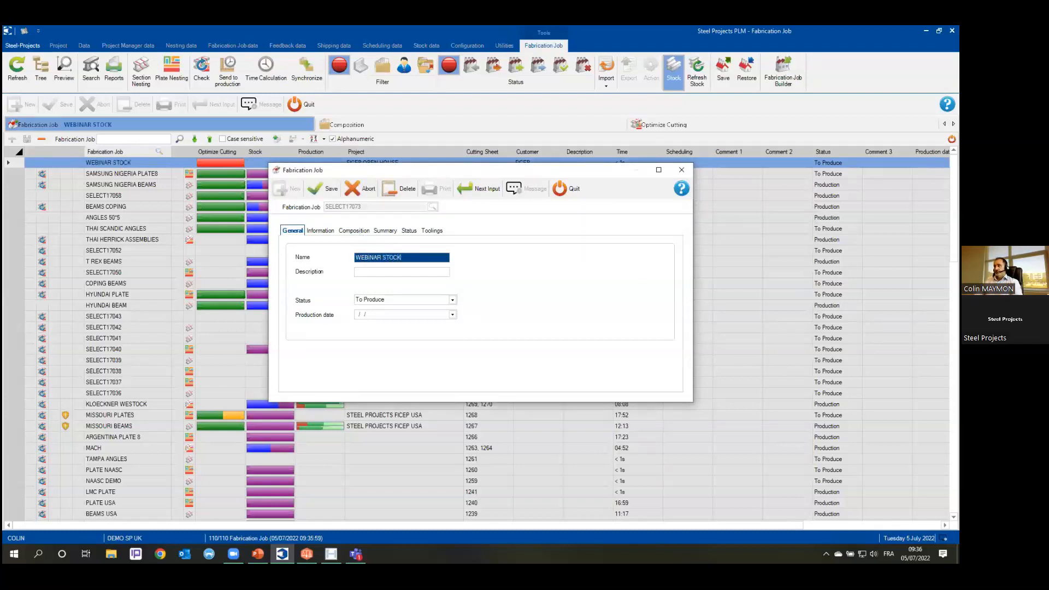
left_click(327, 188)
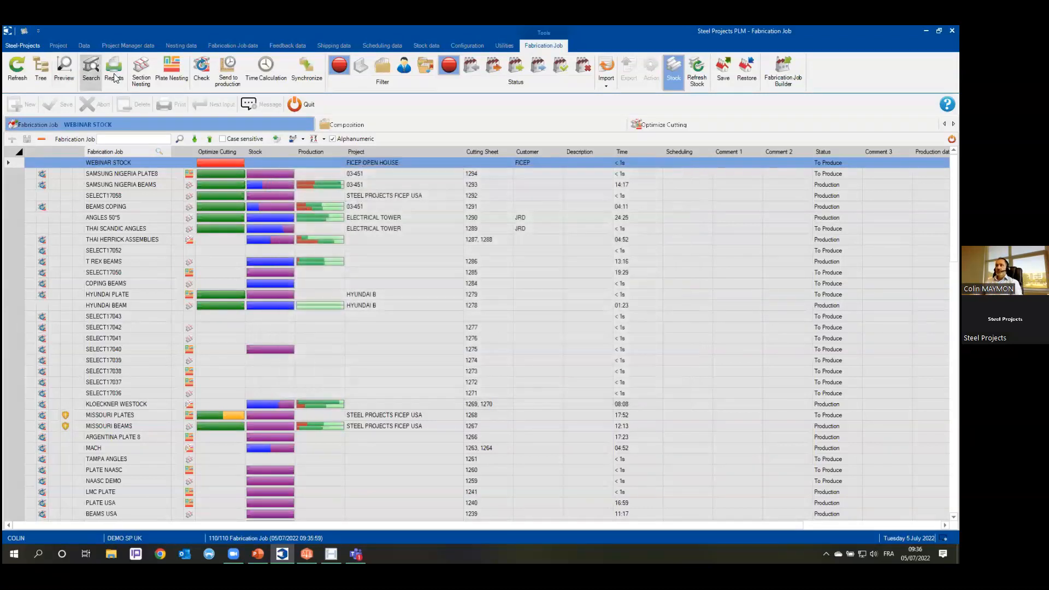
- Open the WEBINAR STOCK job in Section Nesting and preview components M23 and M15
left_click(141, 74)
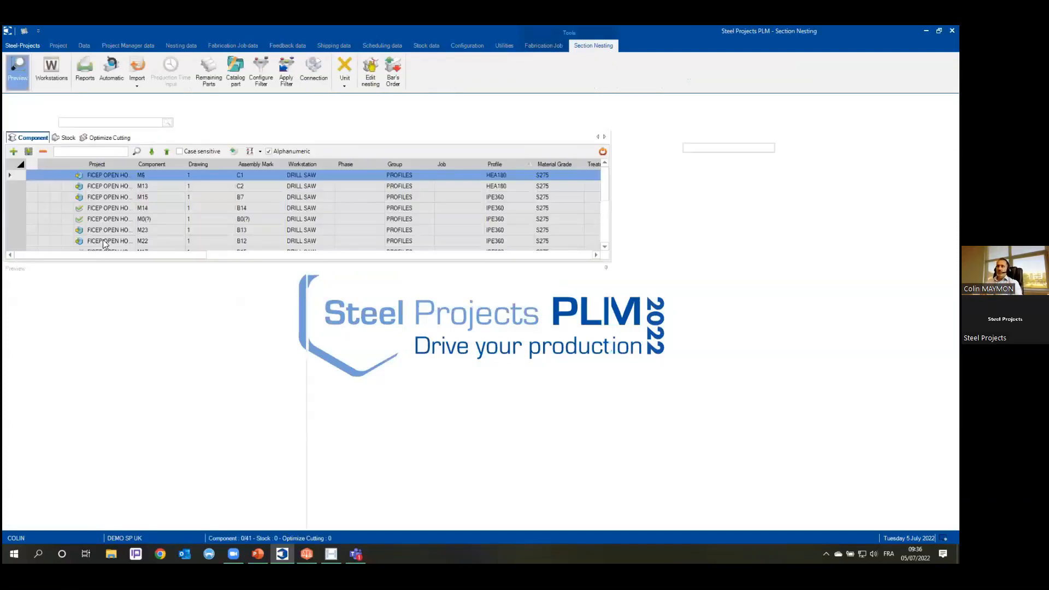
left_click(127, 196)
left_click(134, 228)
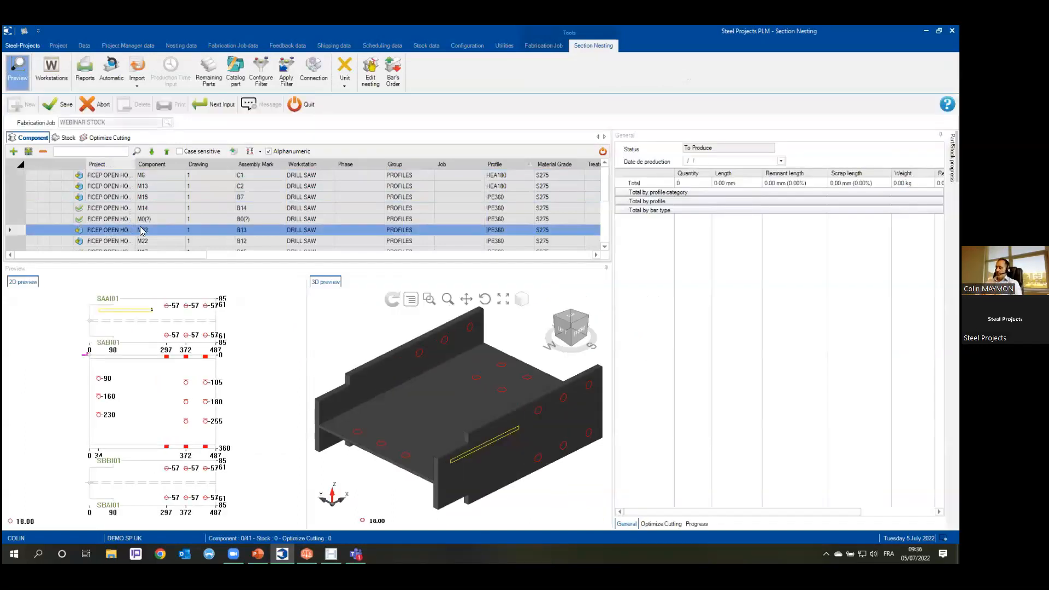
left_click(137, 198)
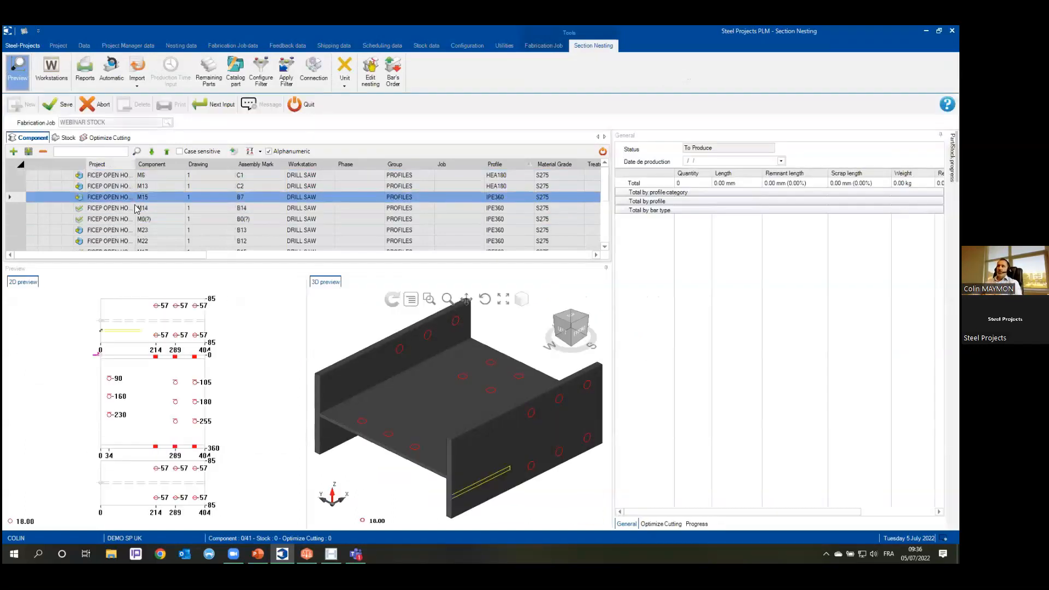
- Import the available bars from the PLM stock into the nesting's stock list
left_click(67, 138)
left_click(134, 88)
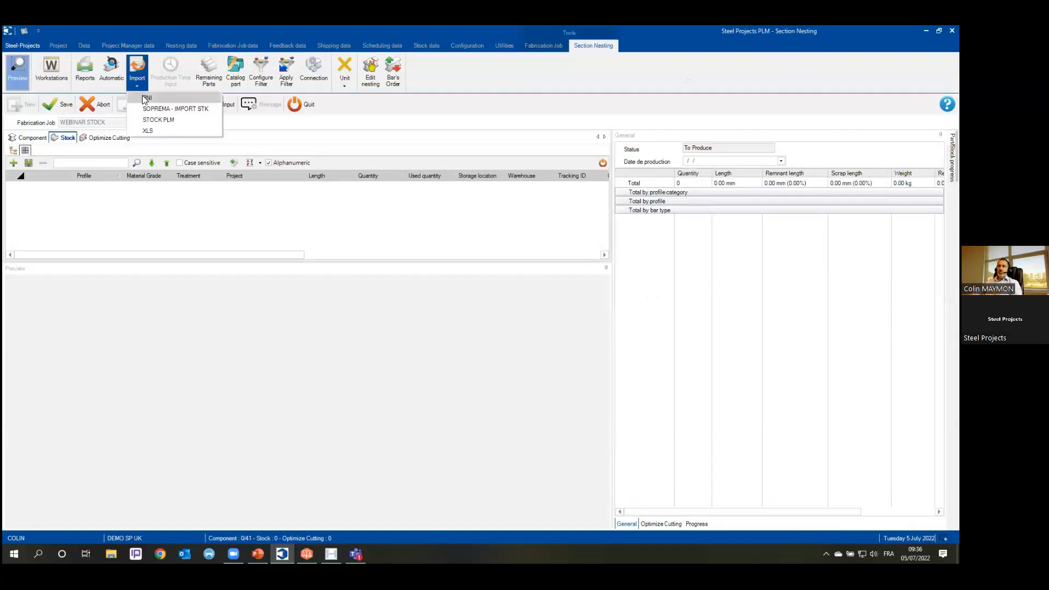
left_click(163, 120)
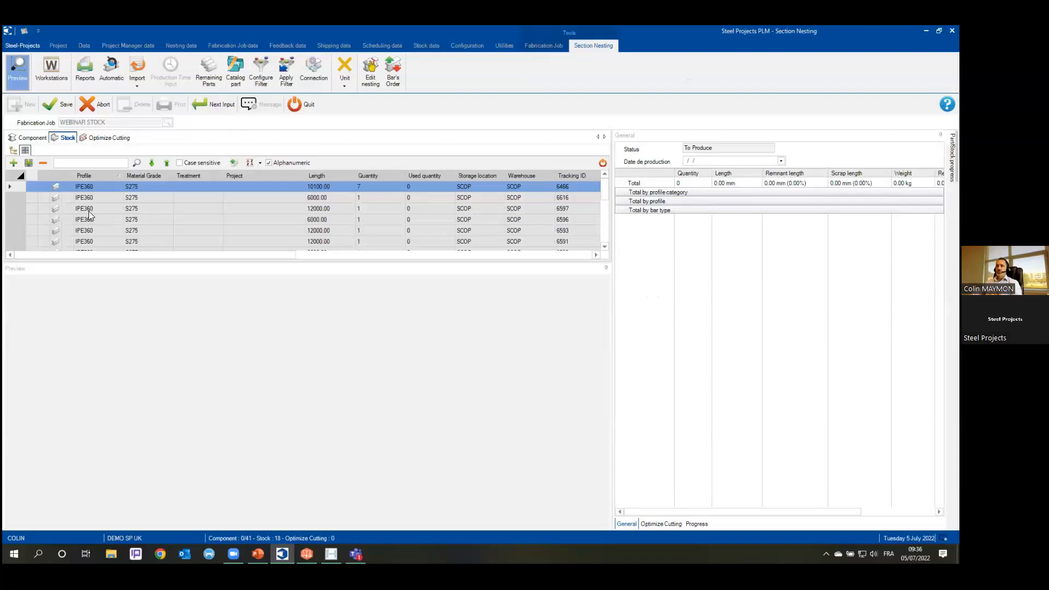
- Compare the profiles and material grades of the job's components with those of the imported stock bars
left_click(41, 140)
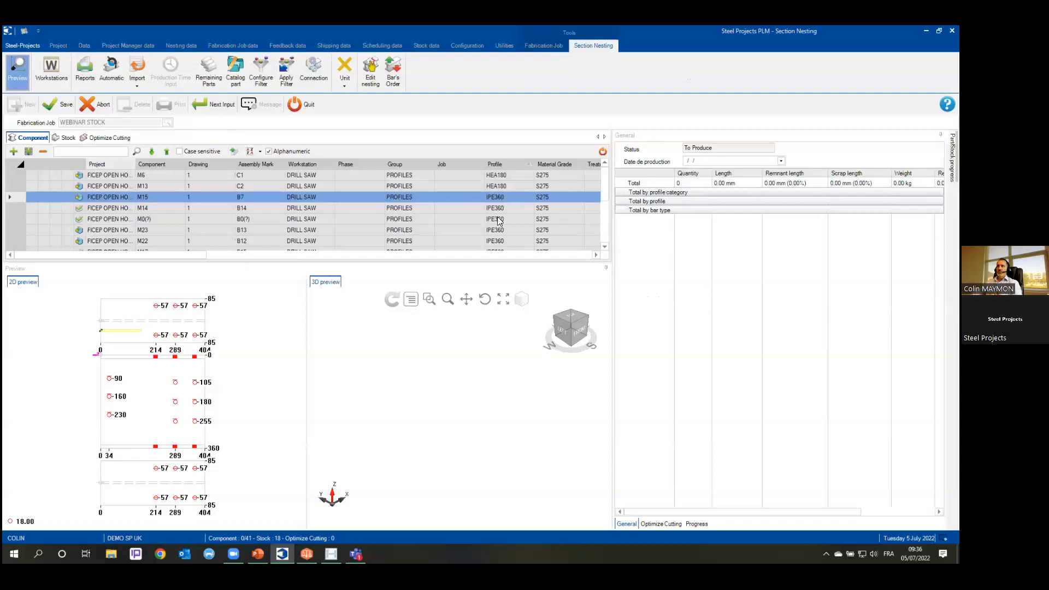
left_click(67, 139)
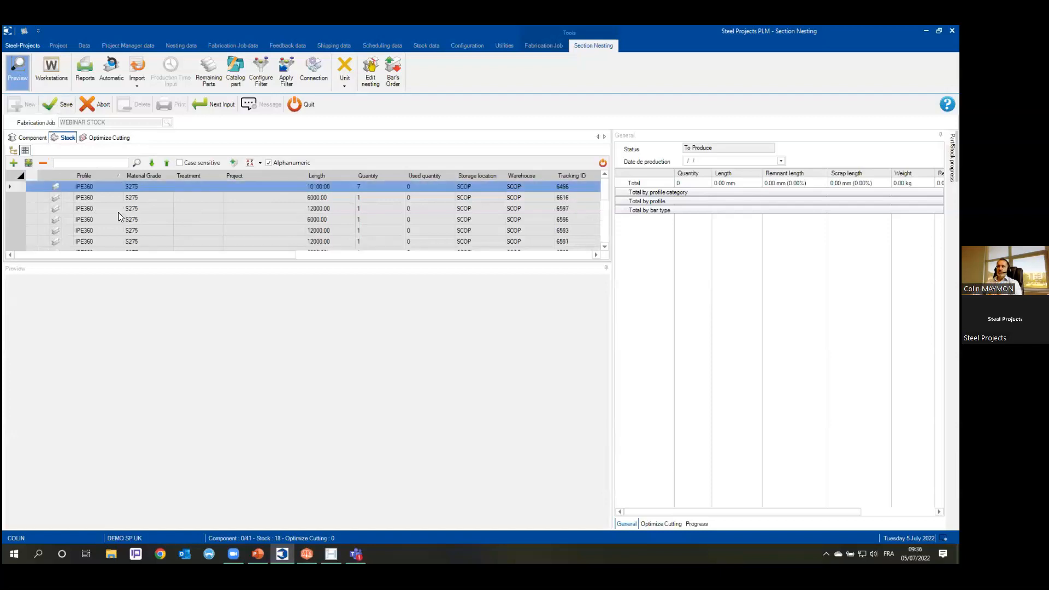
left_click(32, 138)
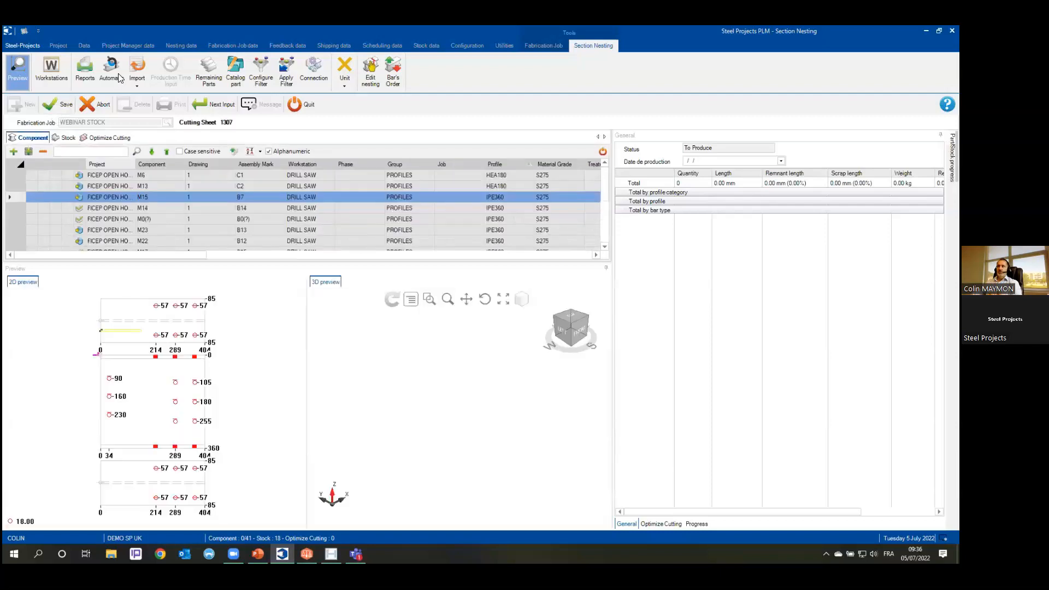
- Run the automatic section nesting for all components, save the resulting bars and return to the fabrication job list
left_click(119, 78)
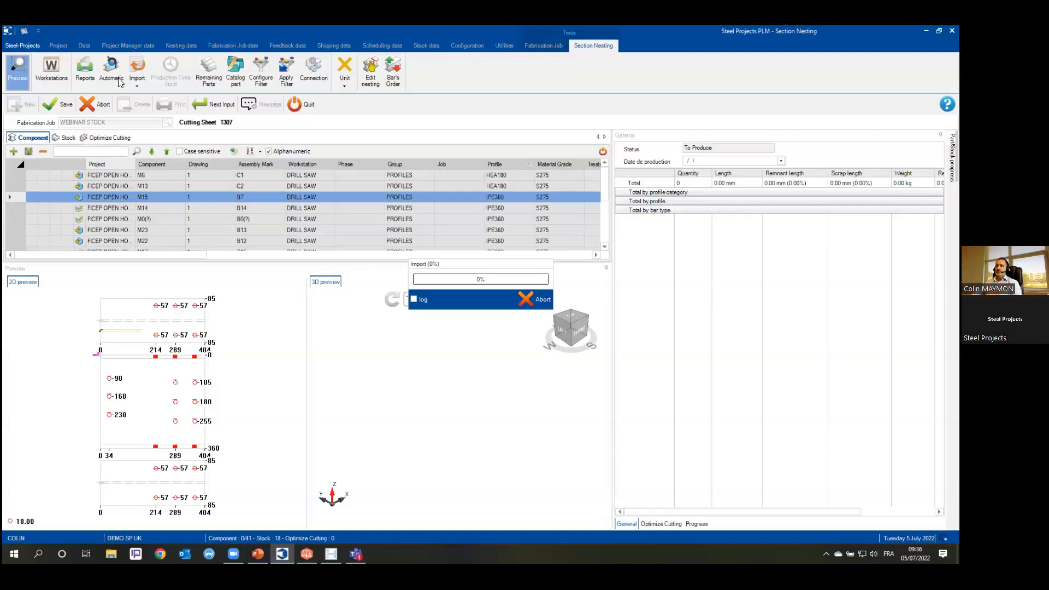
left_click(118, 80)
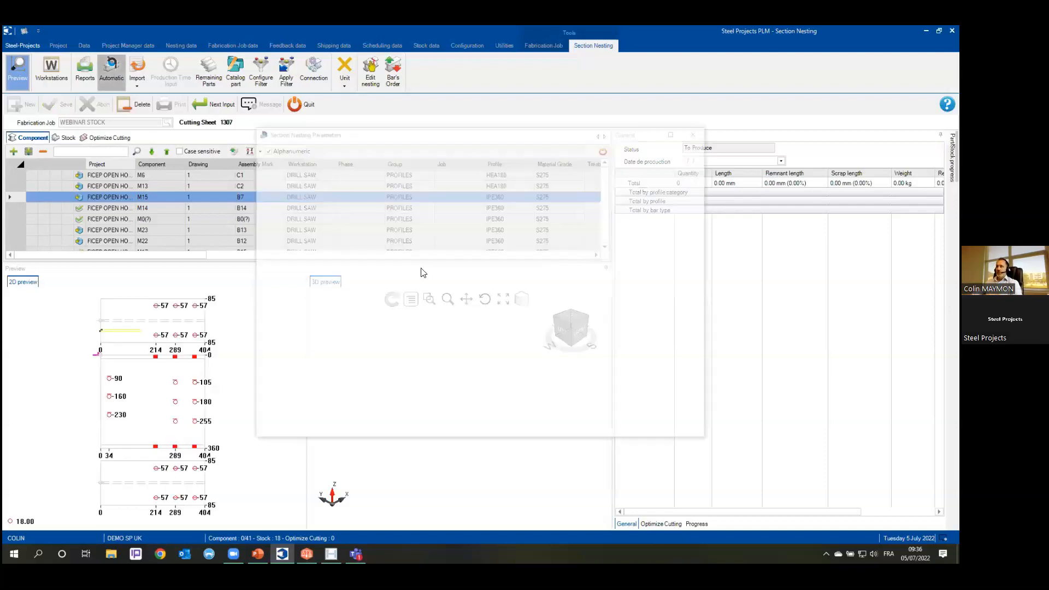
left_click(648, 428)
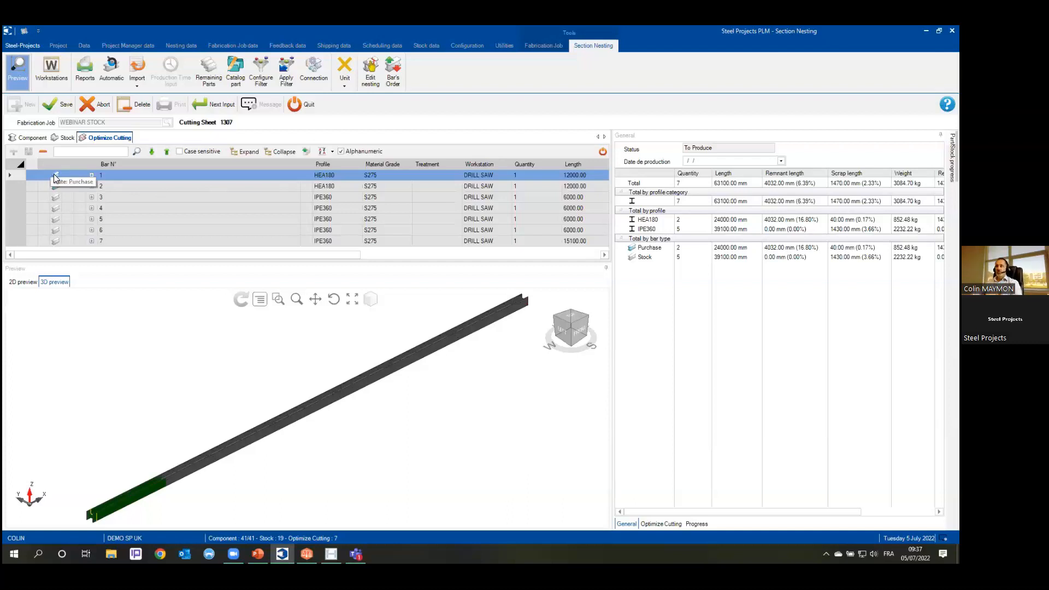
left_click(60, 104)
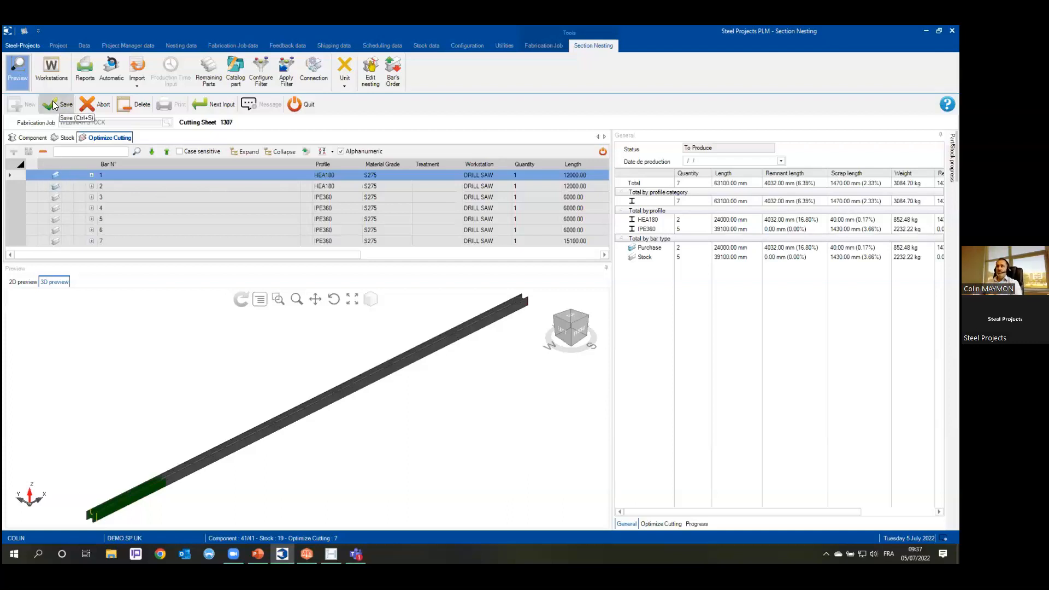
left_click(302, 105)
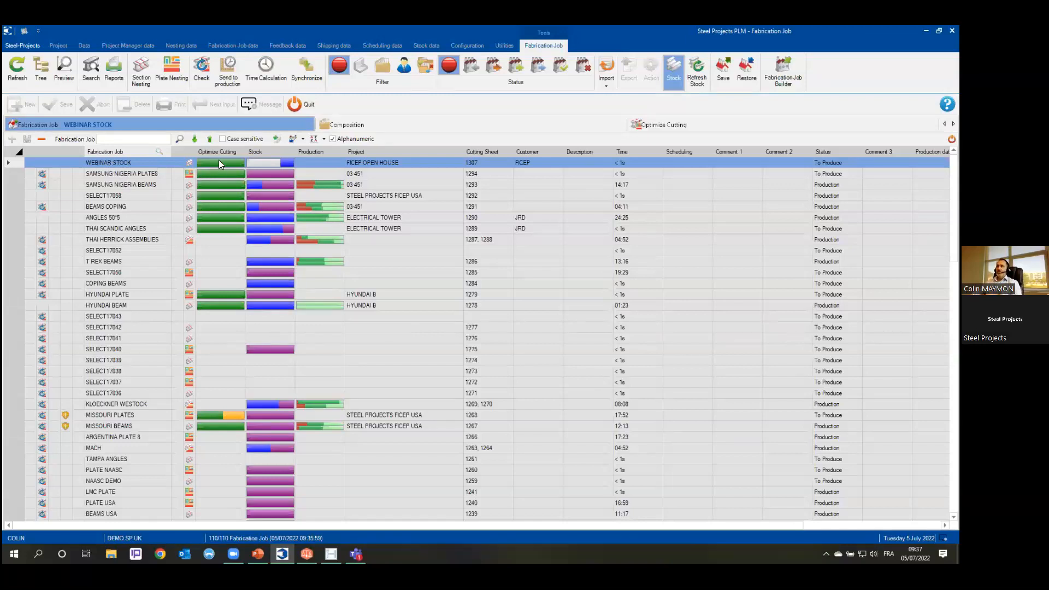
- Switch to the Purchasing application and import bar nesting 1307, matching it to the WEBINAR STOCK job's cutting sheet
mouse_move(218, 164)
mouse_move(275, 169)
mouse_move(306, 554)
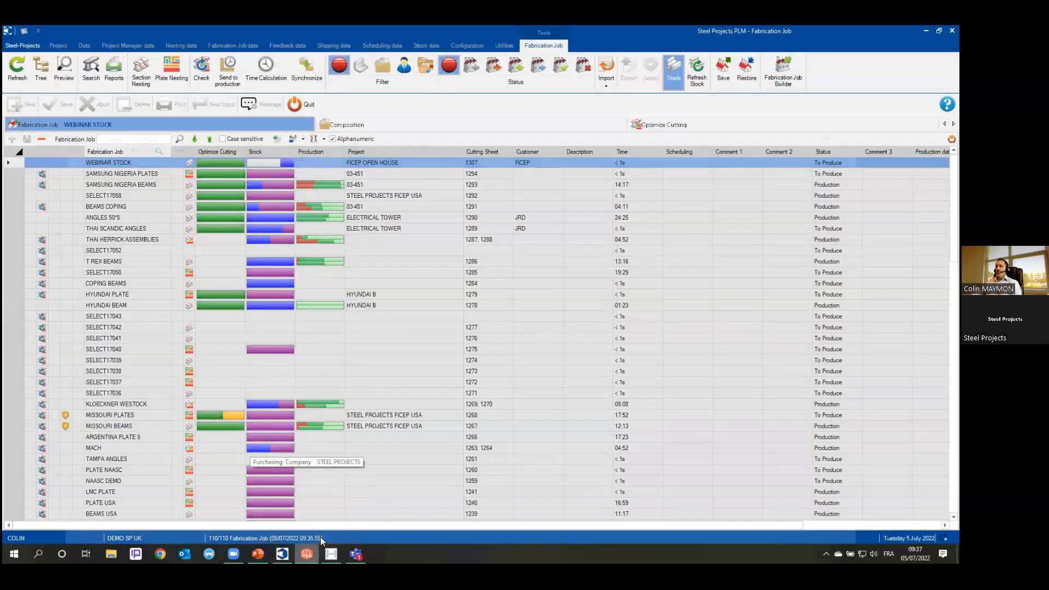
left_click(307, 554)
left_click(30, 239)
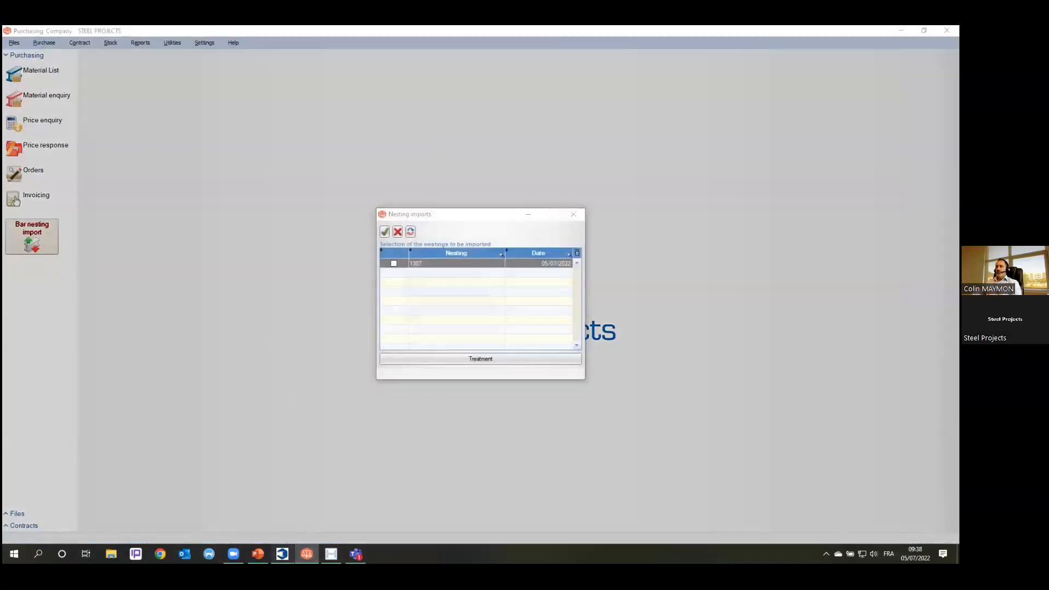
left_click(282, 554)
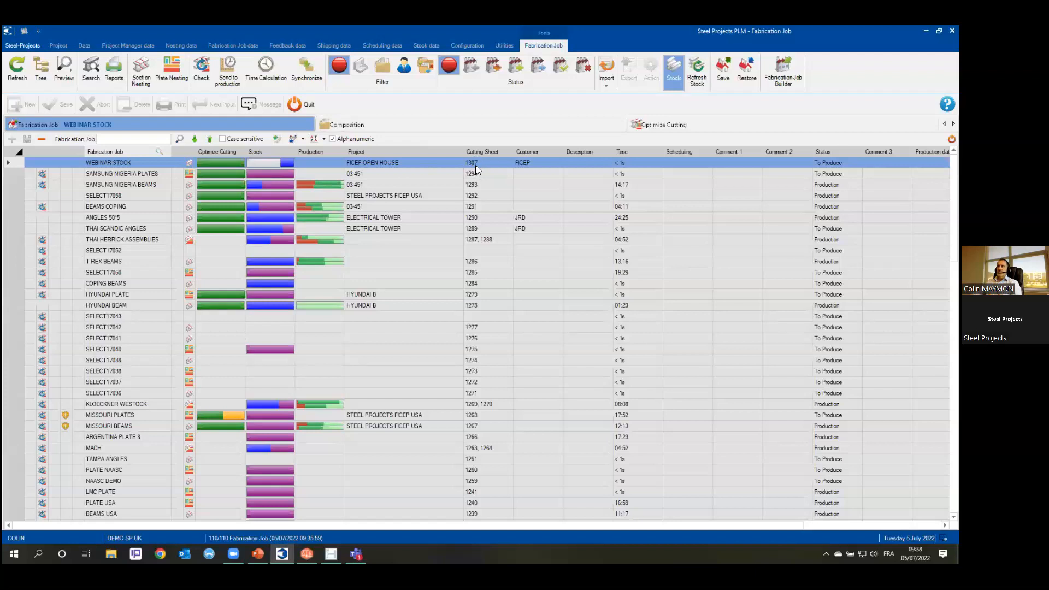
left_click(307, 554)
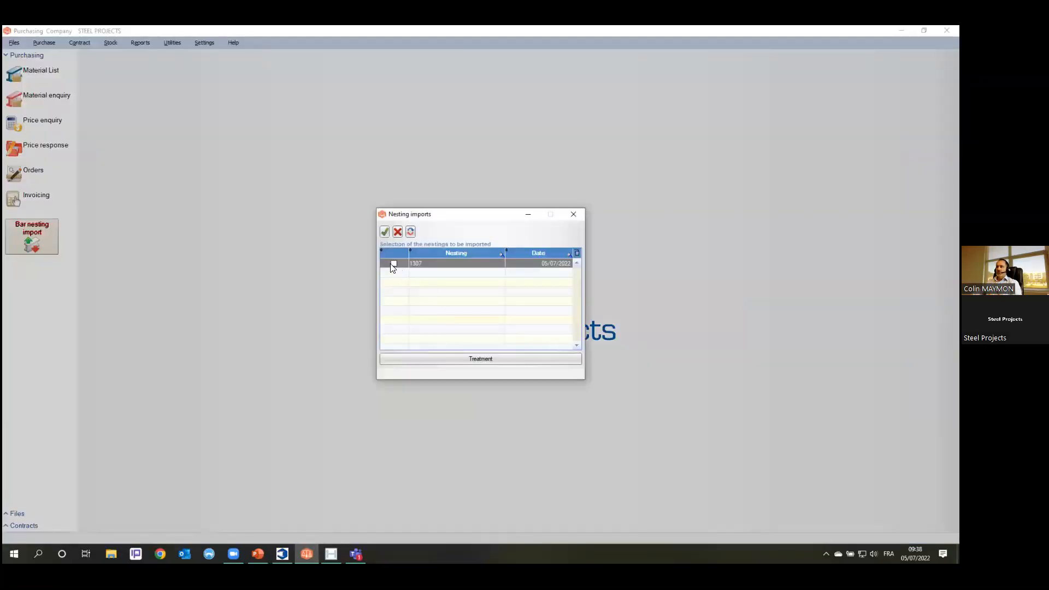
left_click(435, 356)
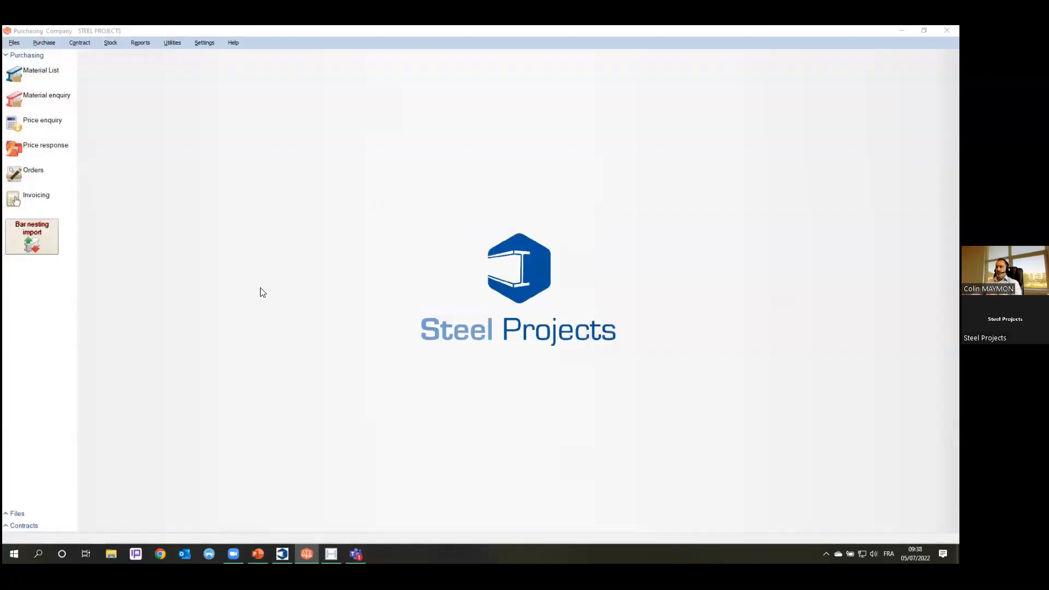
- Set the material enquiry for Importation Nesting PLM 1307 to "To process", validate it and close the enquiry windows
left_click(41, 98)
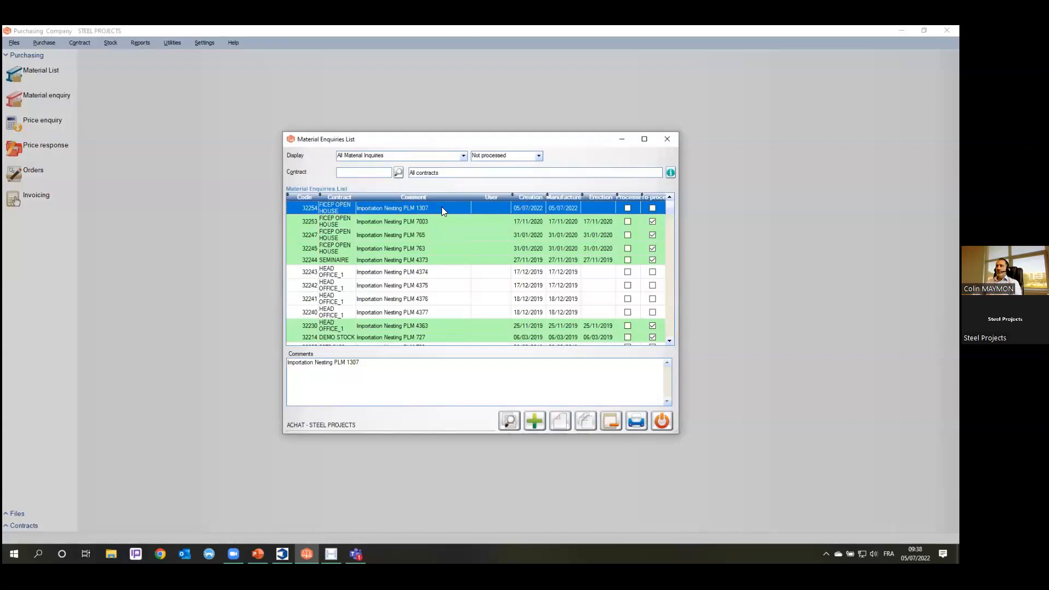
double_click(441, 208)
left_click(413, 231)
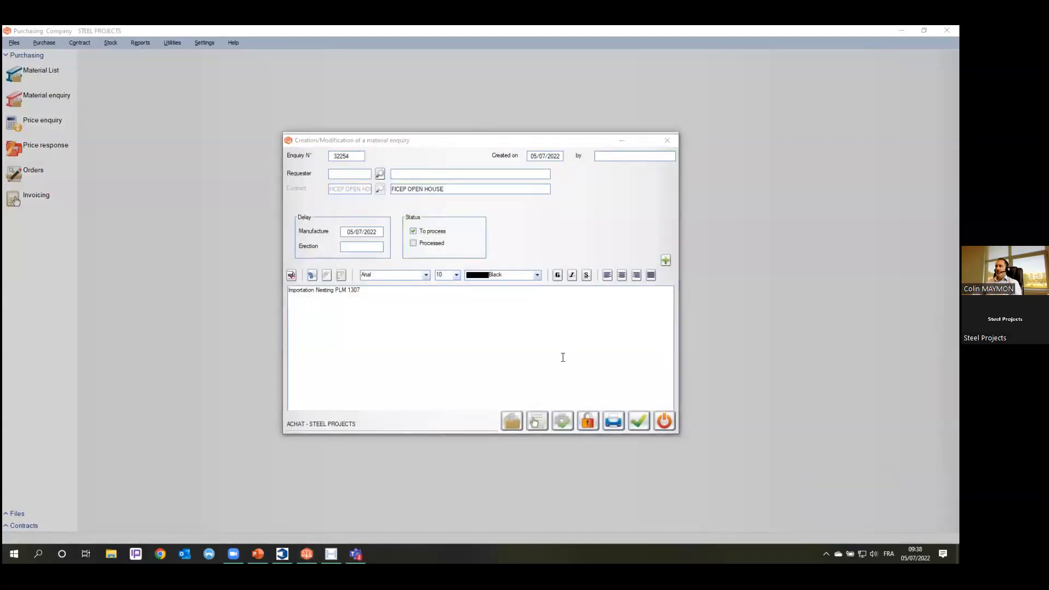
left_click(638, 419)
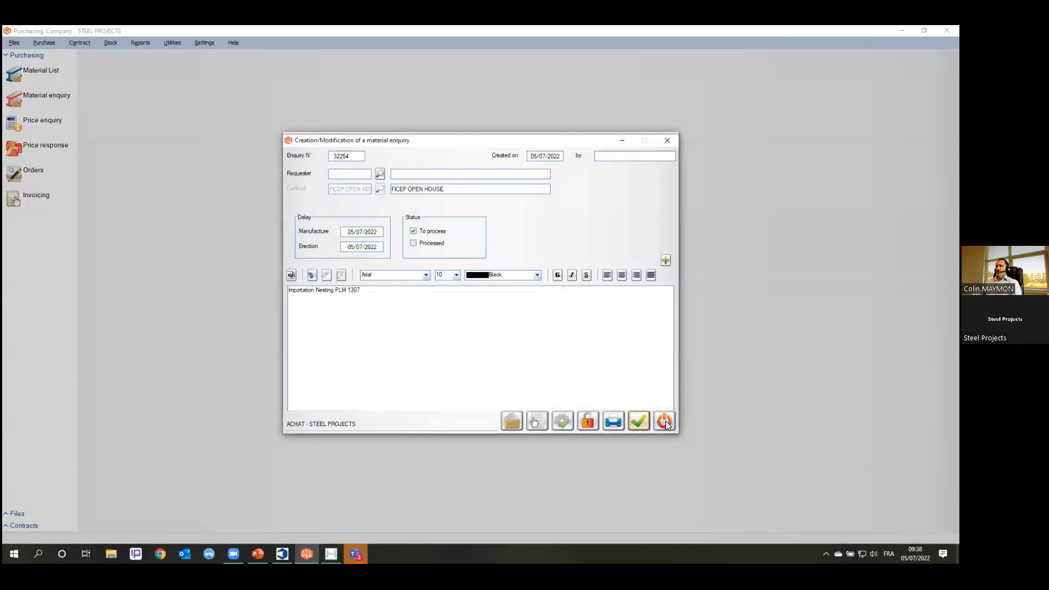
left_click(666, 421)
left_click(664, 417)
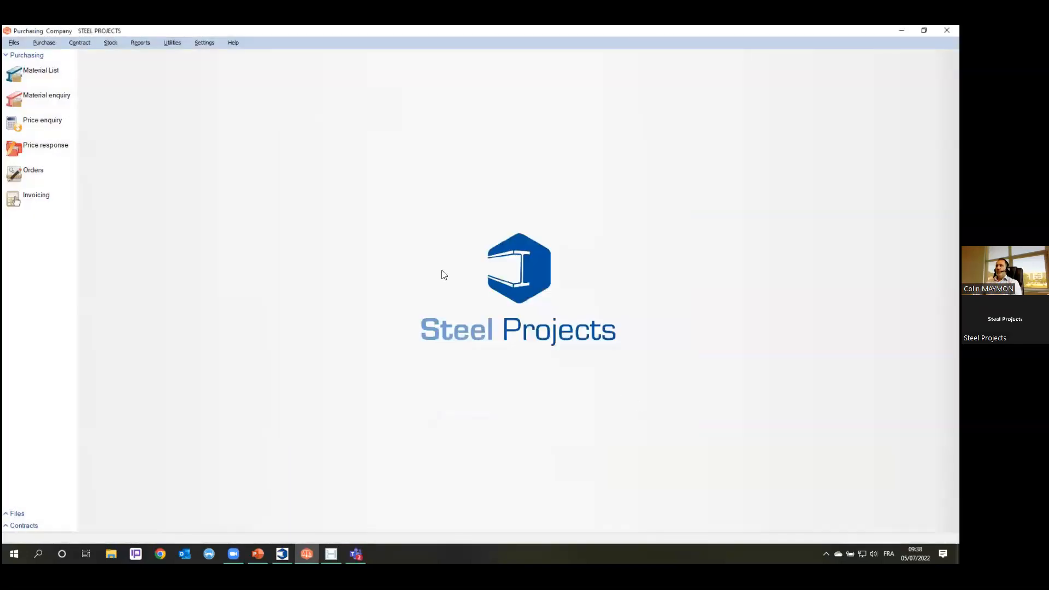
- Switch back to Steel Projects PLM, refresh the stock status and inspect the stock breakdown of the WEBINAR STOCK job
left_click(281, 553)
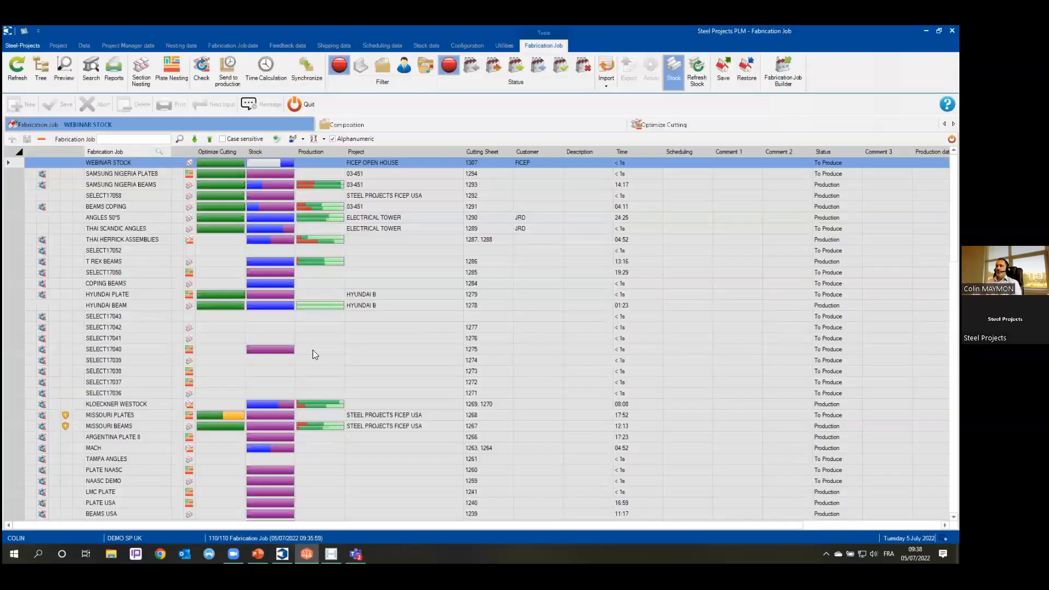
left_click(695, 77)
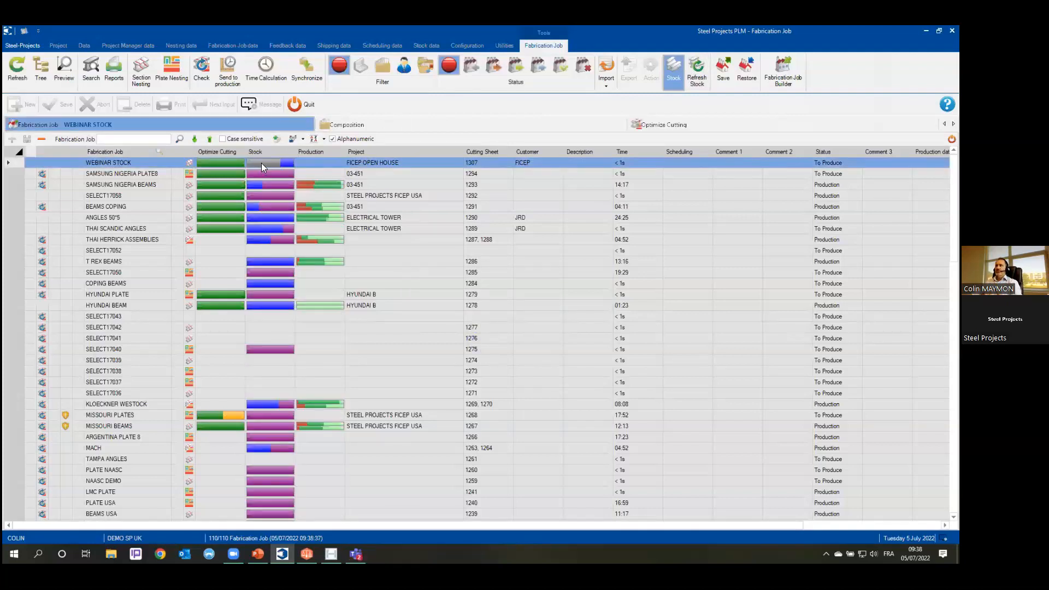
mouse_move(261, 163)
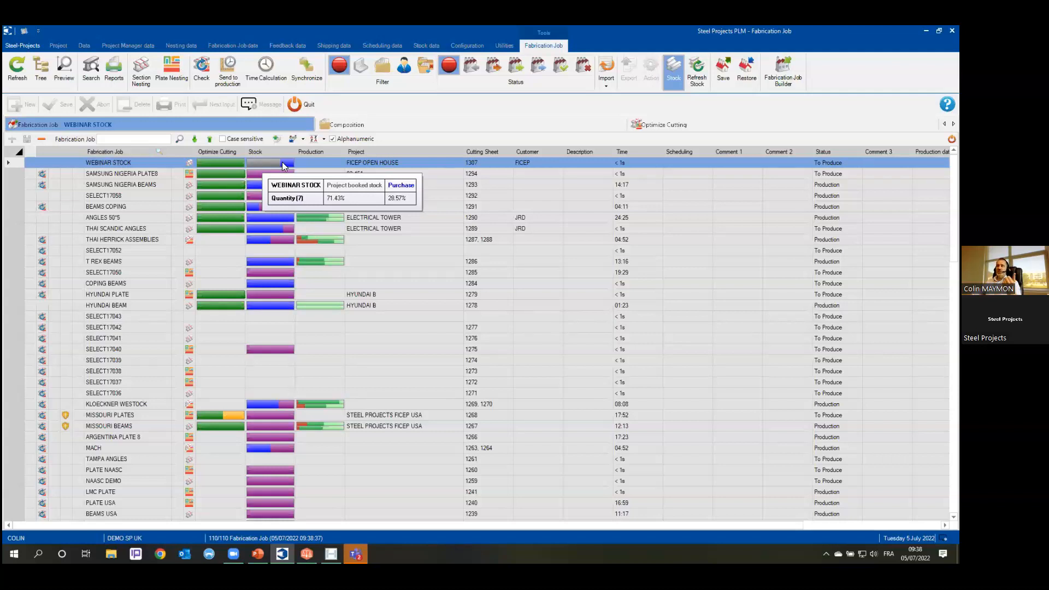
- Switch back to the Purchasing application and process the bar nesting import for nesting 1307
left_click(306, 554)
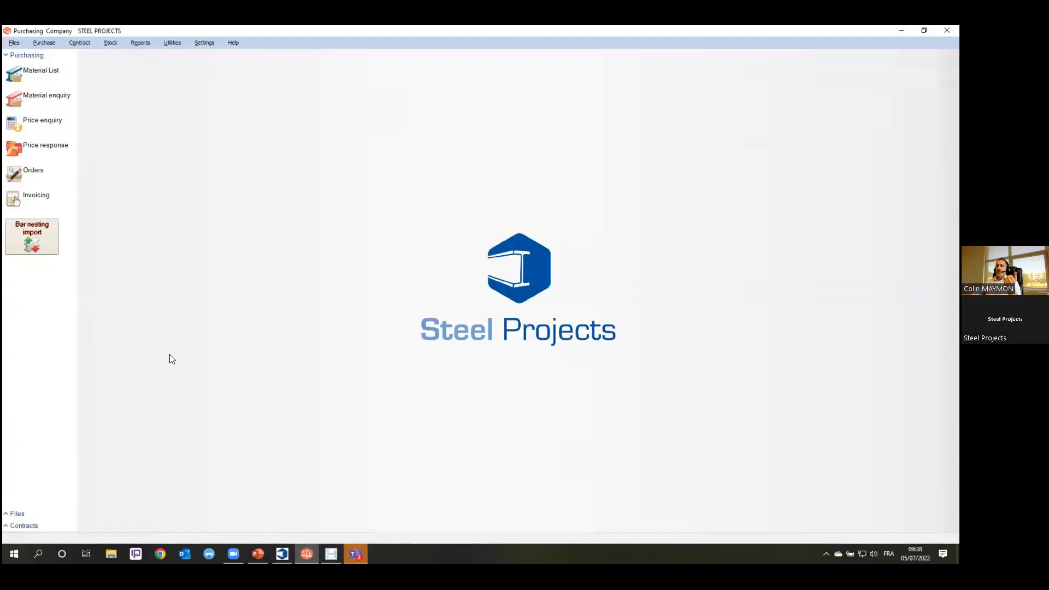
left_click(54, 231)
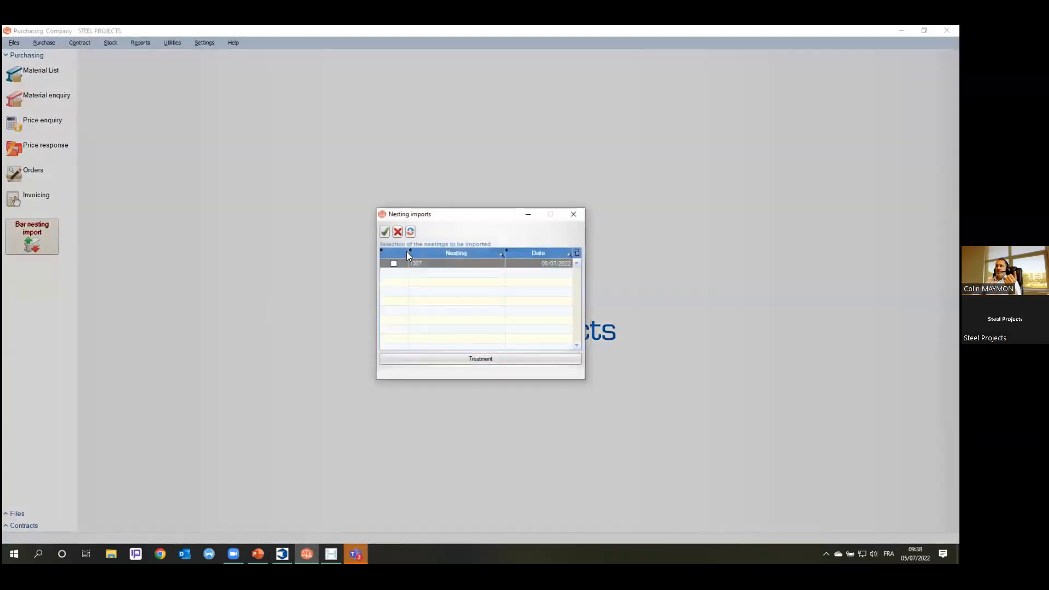
left_click(393, 264)
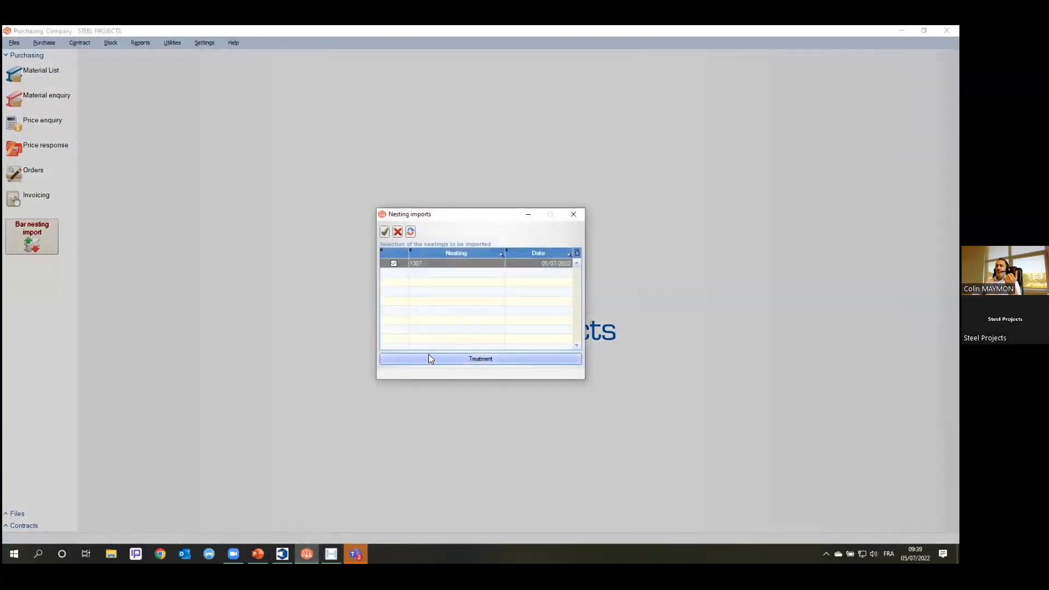
left_click(430, 354)
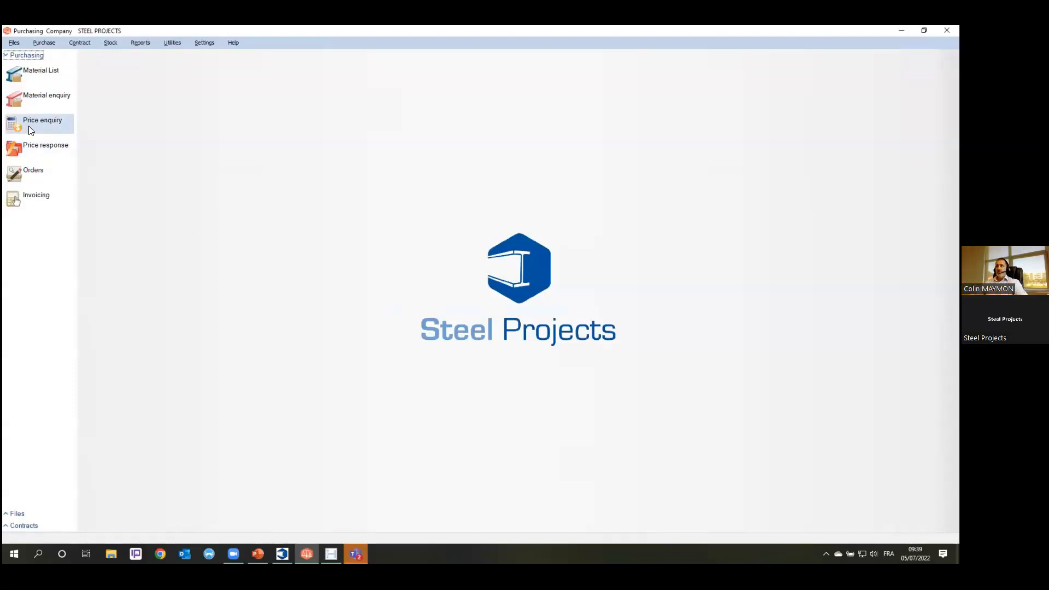
- Create a new price enquiry and leave the contract selection so that it uses the STOCK contract
left_click(61, 130)
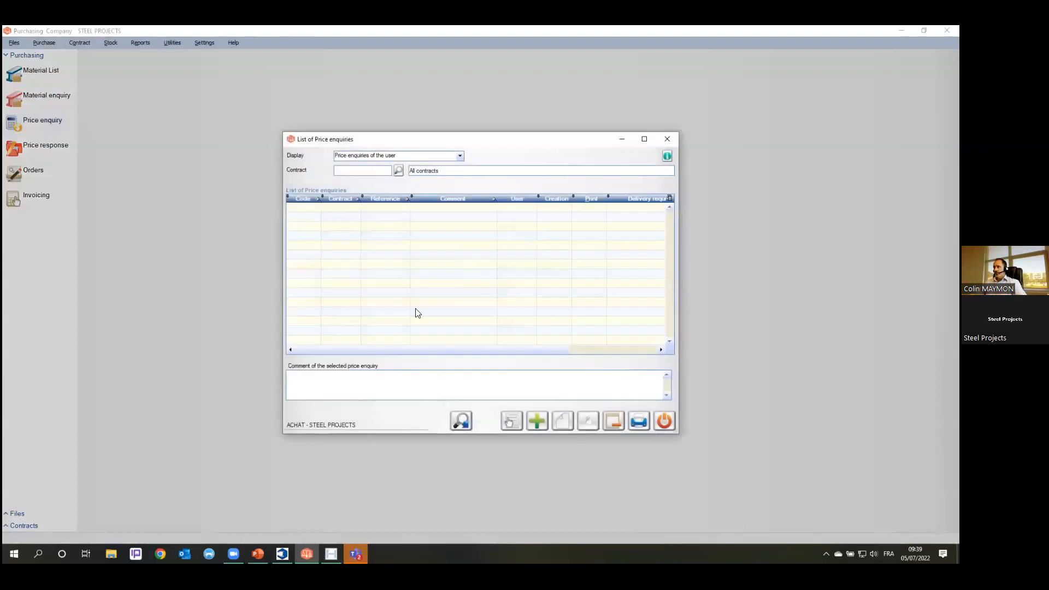
left_click(538, 423)
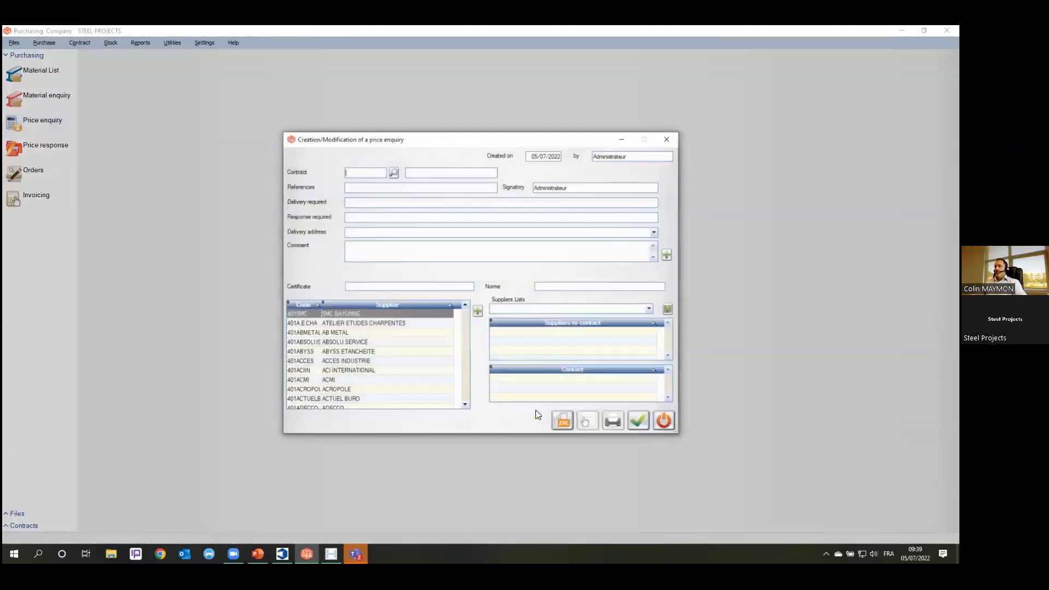
left_click(393, 175)
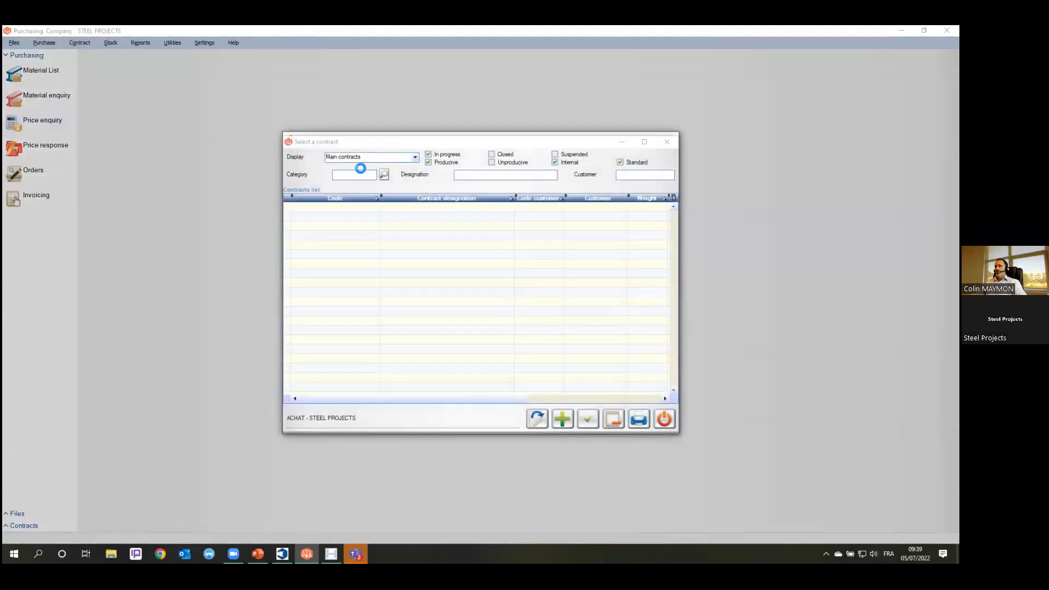
left_click(664, 419)
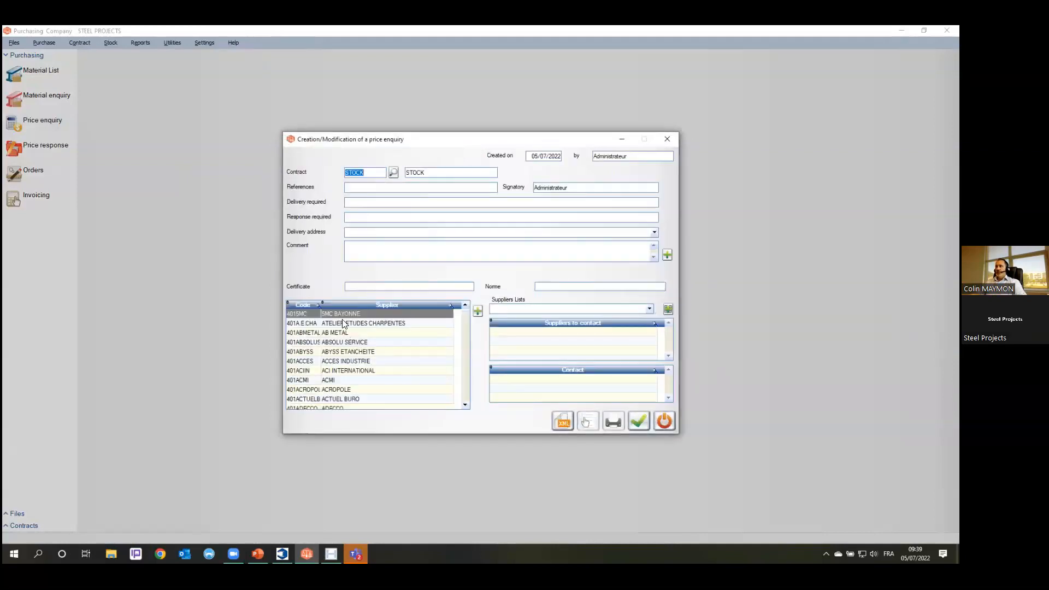
- Add AB METAL and ACROPOLE as suppliers to contact for the price enquiry and validate its header
scroll(348, 348, "down", 15)
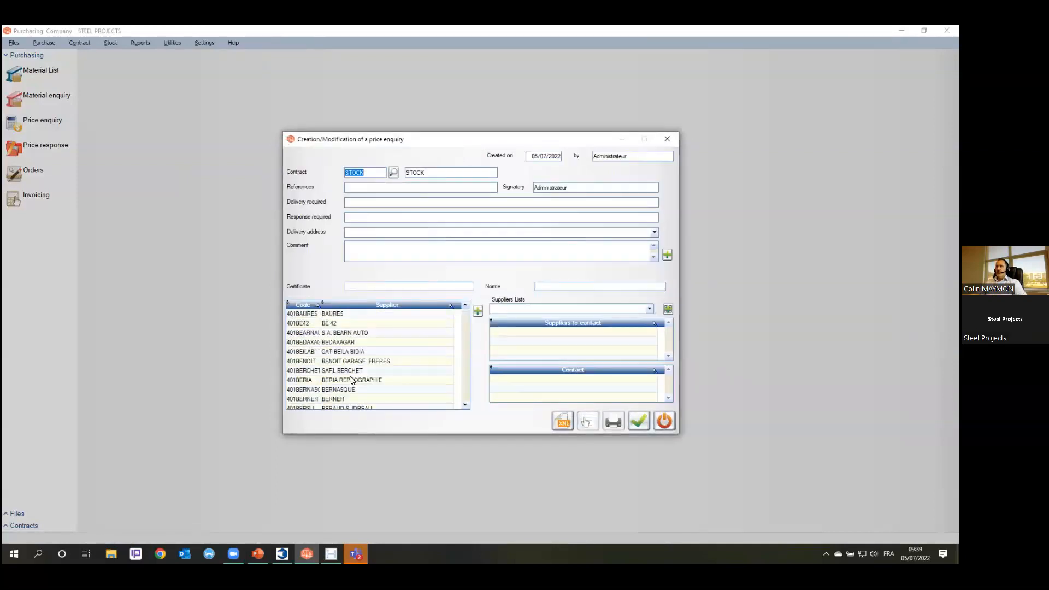
scroll(353, 376, "up", 15)
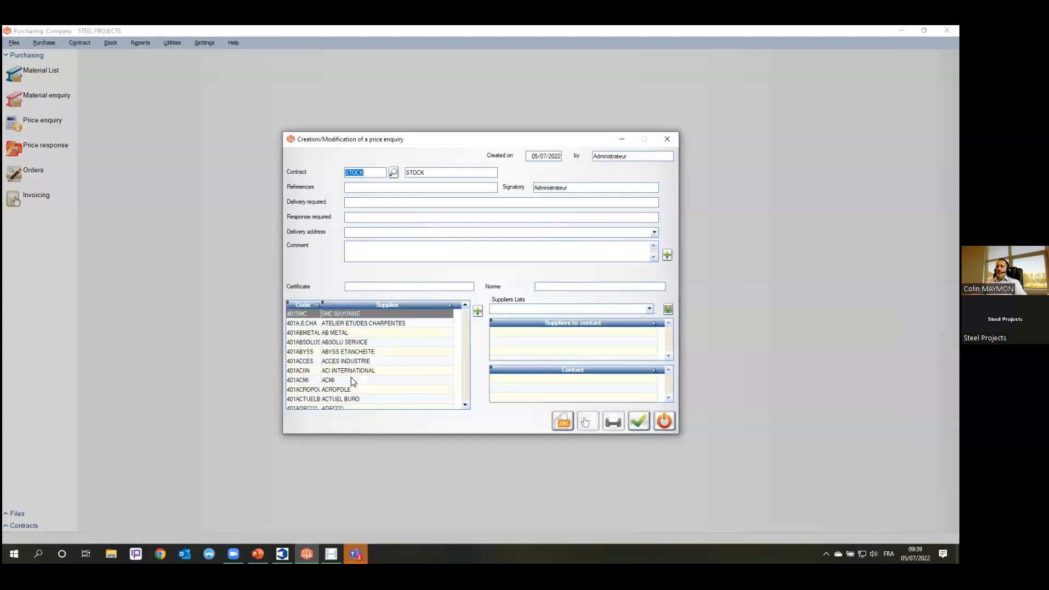
left_click(335, 334)
double_click(334, 333)
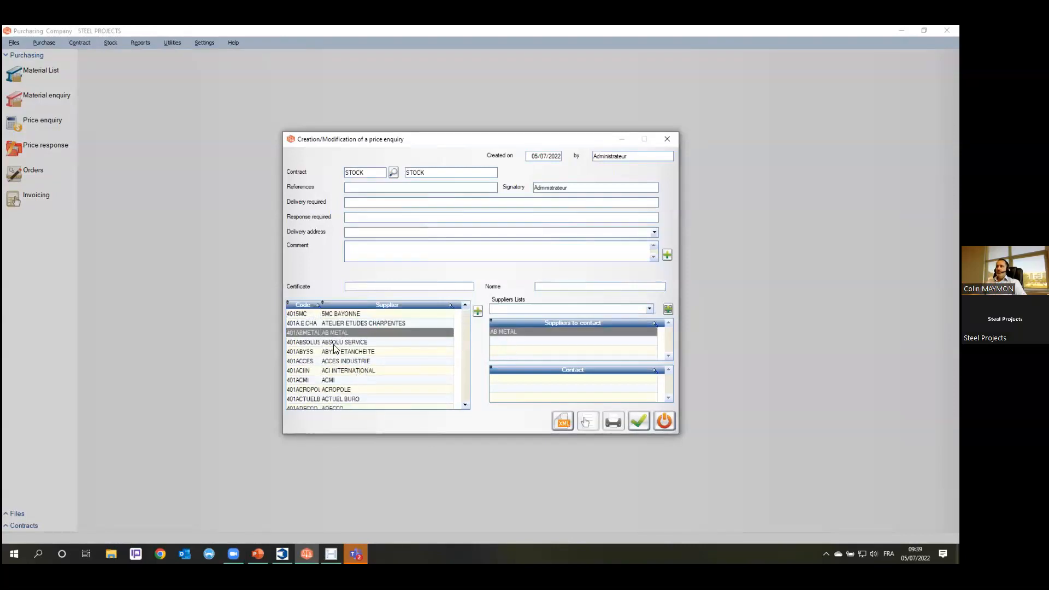
double_click(330, 390)
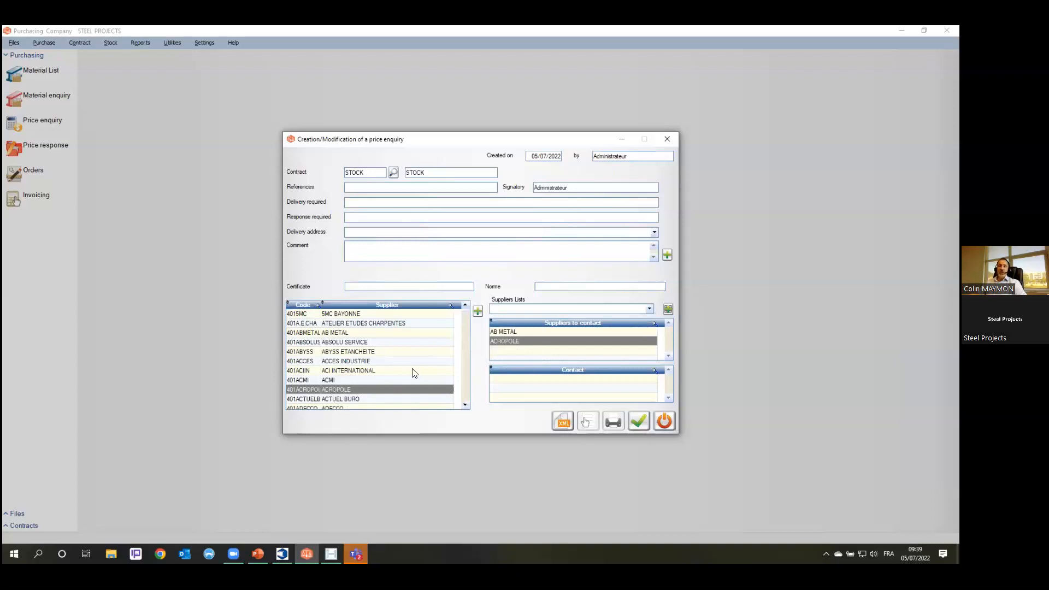
left_click(638, 422)
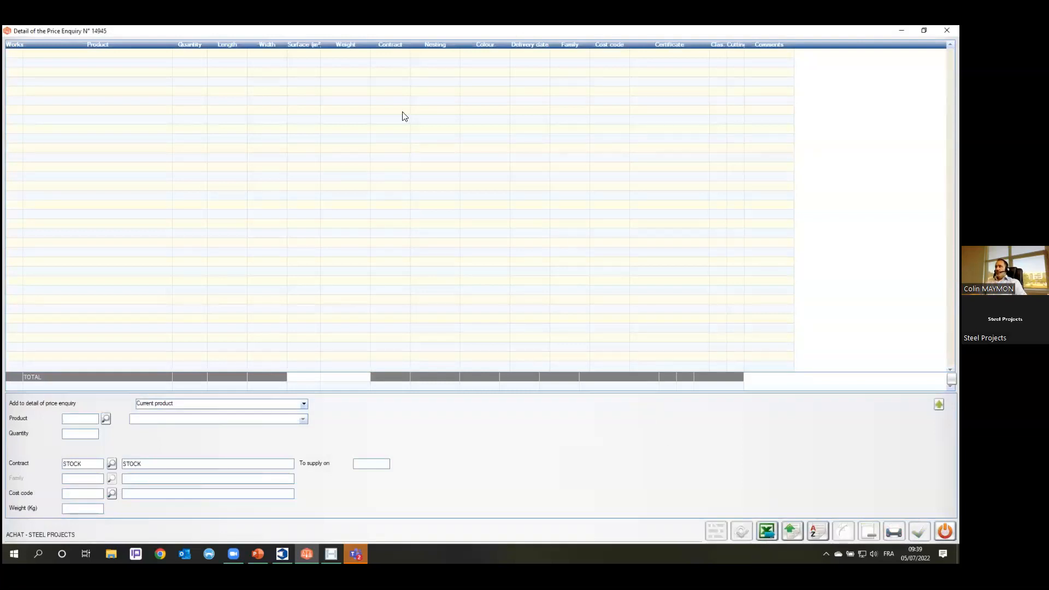
- Import the HEA 180 S275JR line from material enquiry Importation Nesting PLM 1307 into the price enquiry
left_click(793, 529)
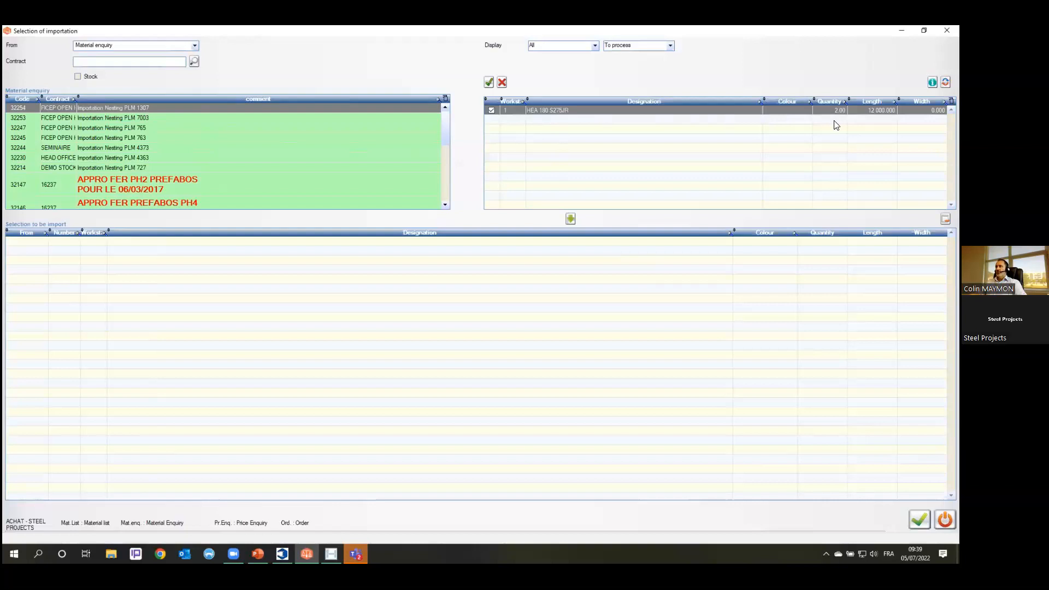
left_click(570, 218)
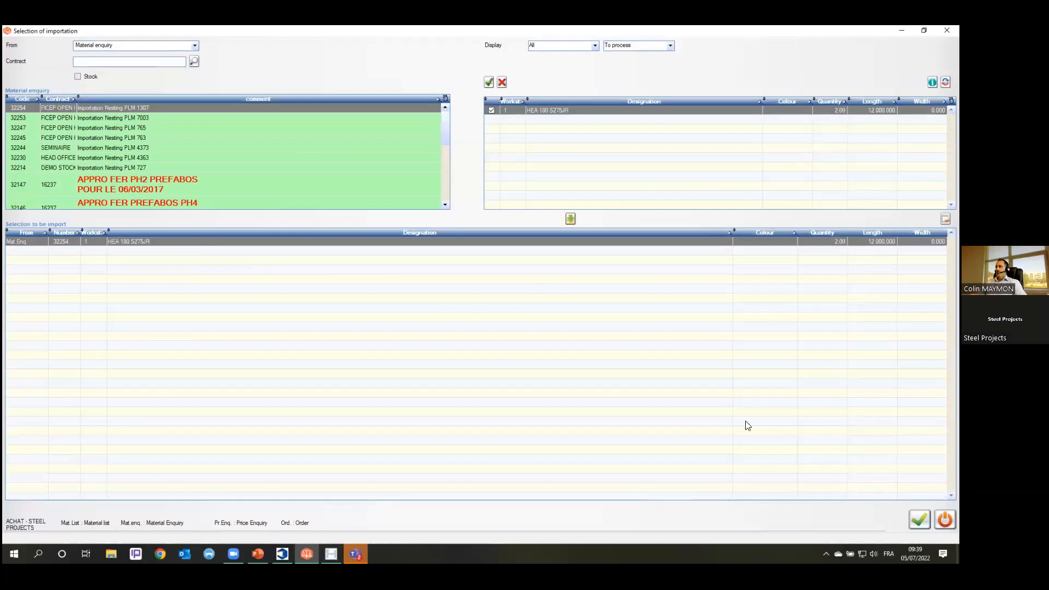
left_click(919, 519)
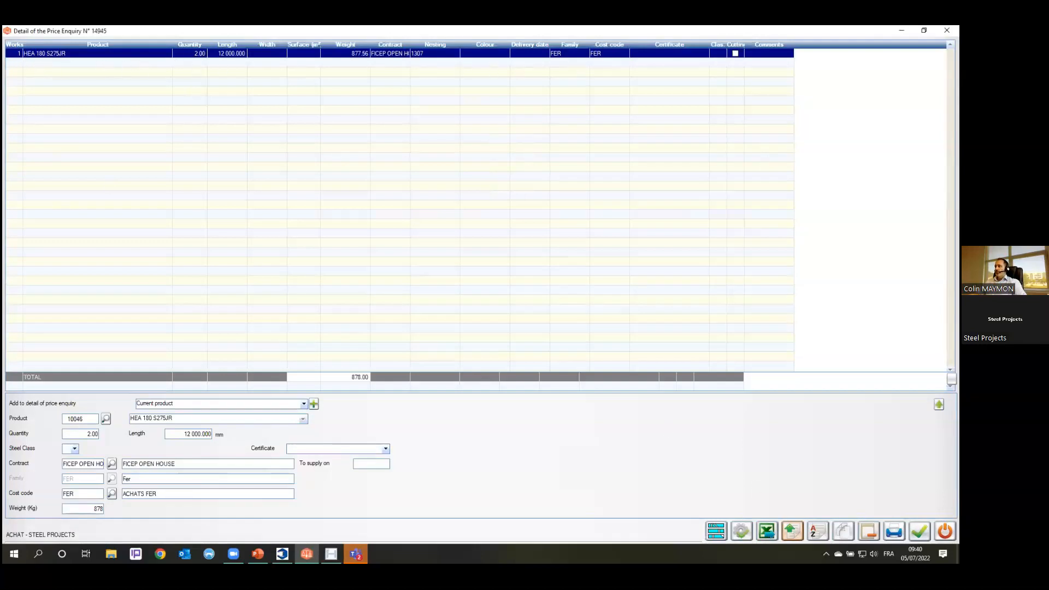
- Validate the price enquiry details and export them as an Excel file to the desktop
left_click(920, 531)
left_click(459, 309)
left_click(767, 531)
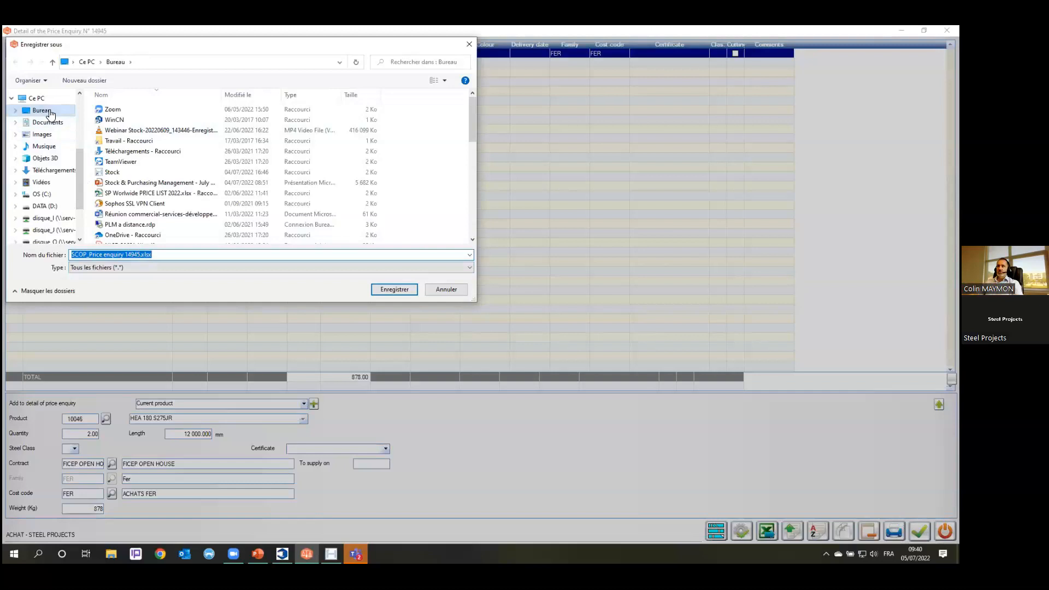
left_click(393, 290)
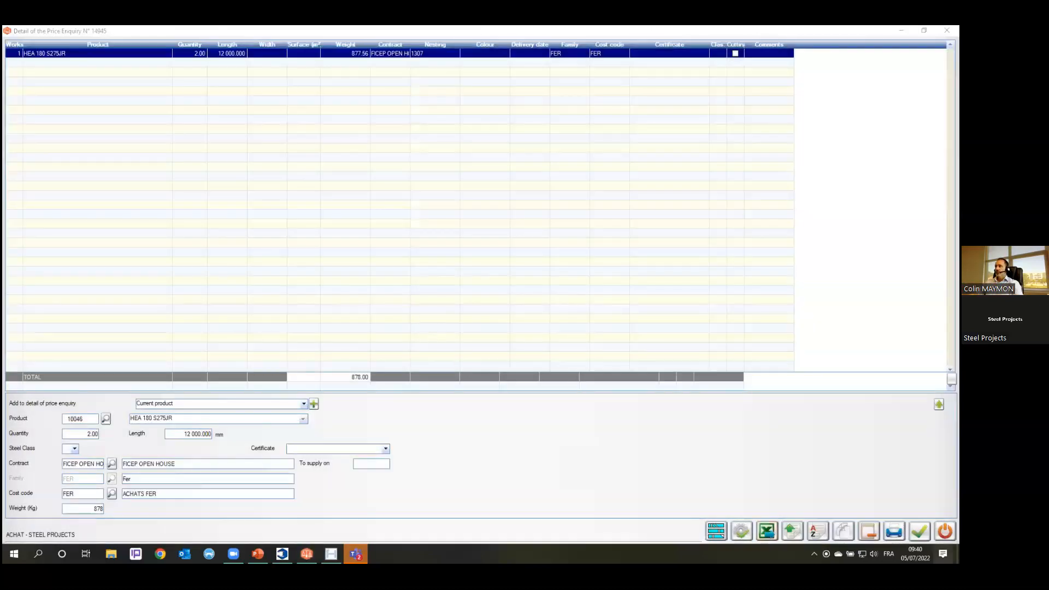
- Show the desktop, move the exported price enquiry workbook to a free area and rename it Supplier 1.xlsx
key("super+d")
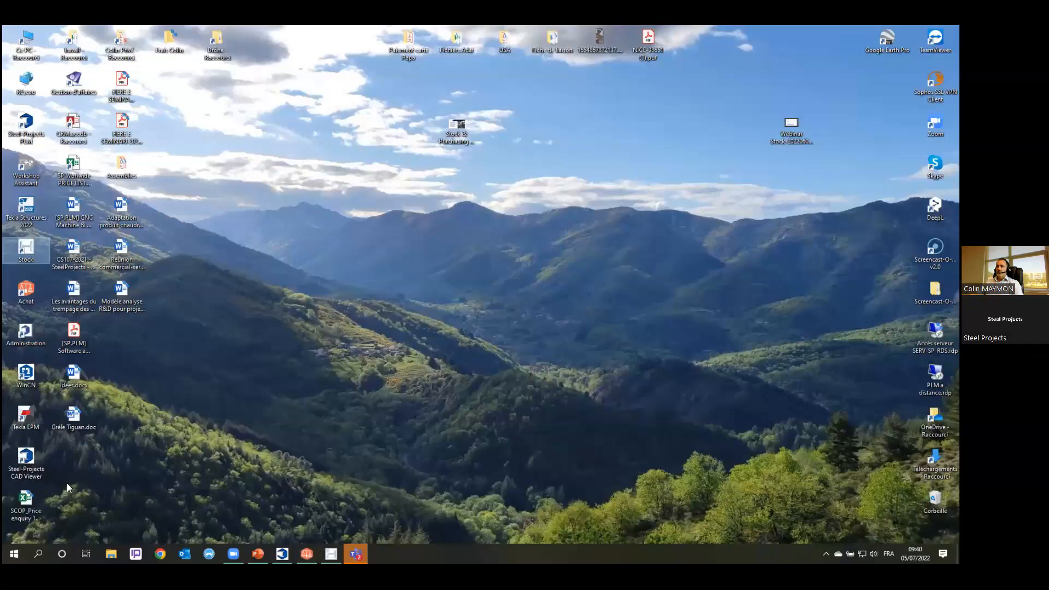
left_click(40, 497)
left_click_drag(41, 496, 332, 270)
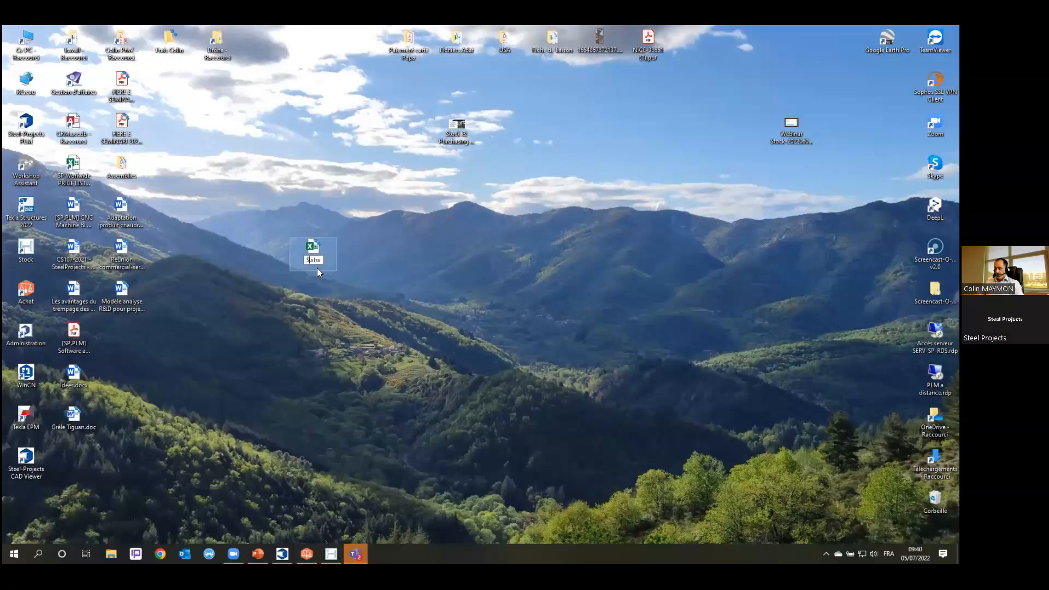
type("1")
- Duplicate Supplier 1.xlsx on the desktop and place the copy just below the original
key("ctrl+c")
left_click(318, 313)
key("ctrl+v")
left_click_drag(26, 500, 339, 331)
left_click_drag(312, 286, 316, 307)
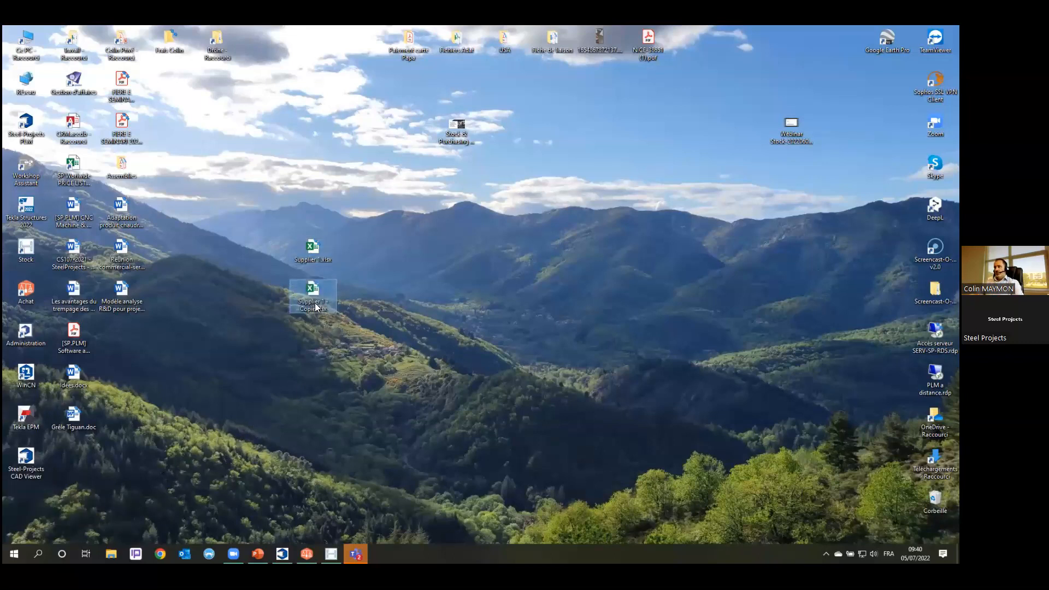
- Rename the copied workbook Supplier 2.xlsx
key("F2")
key("Right")
key("BackSpace")
key("BackSpace")
key("BackSpace")
key("BackSpace")
key("BackSpace")
key("BackSpace")
key("BackSpace")
key("BackSpace")
key("BackSpace")
type("2")
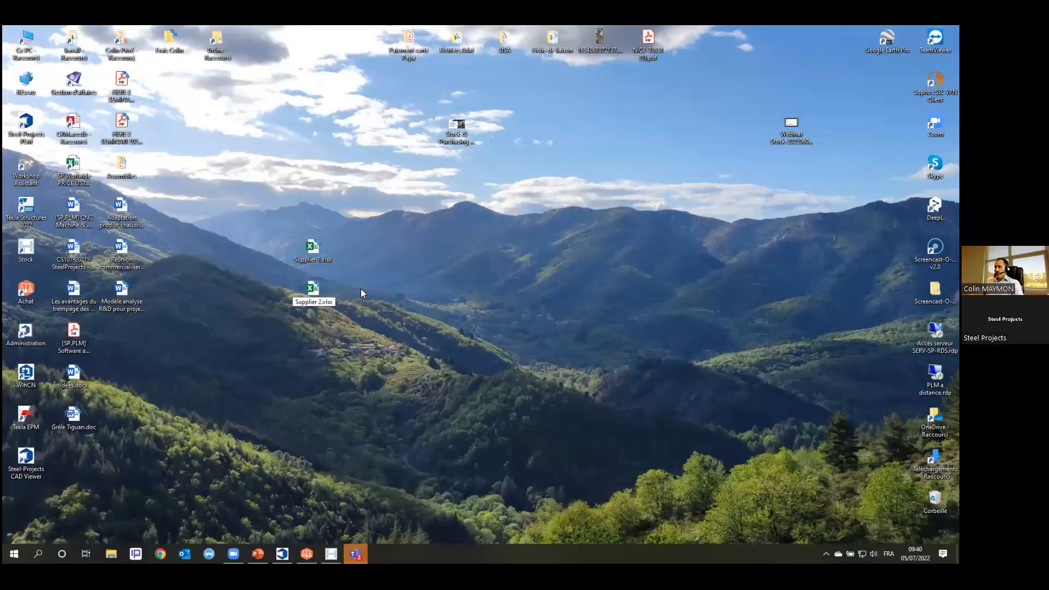
key("Return")
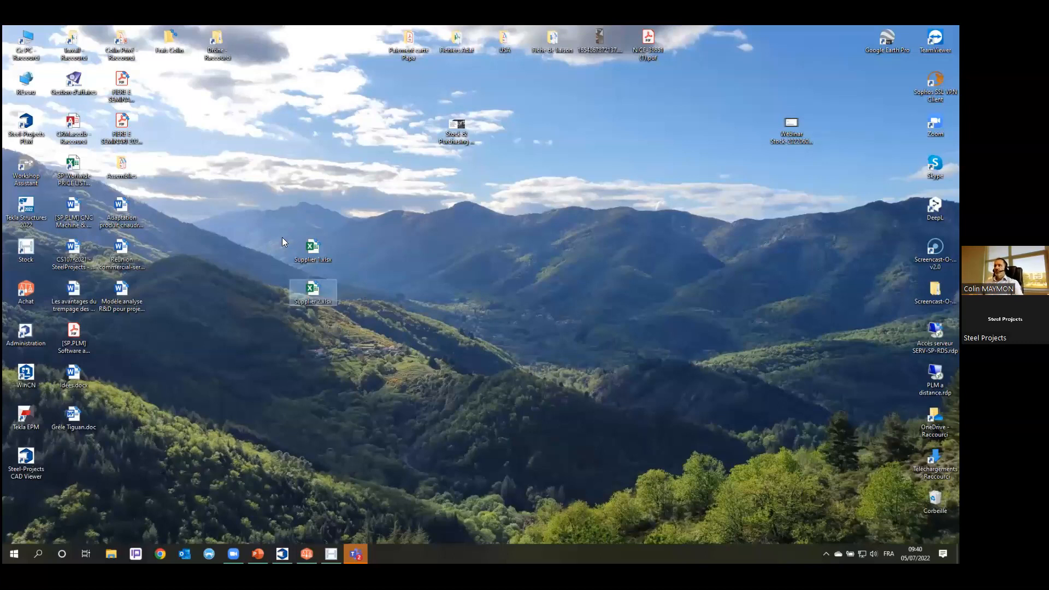
- Open Supplier 1.xlsx and enter a proposed quantity of 2 and a proposed length of 12000 mm for HEA 180 S275JR
left_click(313, 247)
double_click(313, 247)
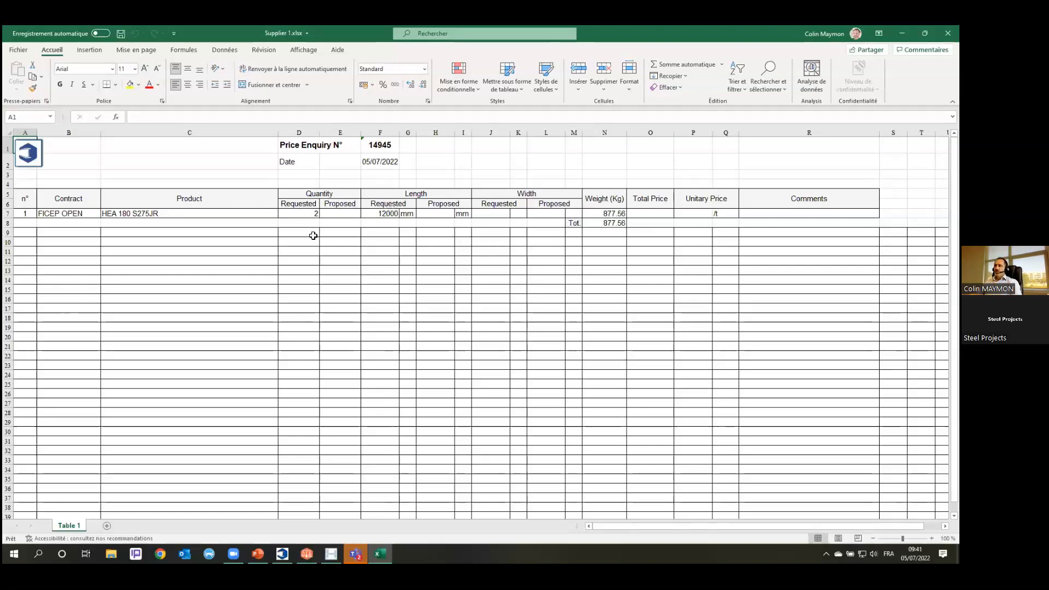
left_click(342, 213)
type("2")
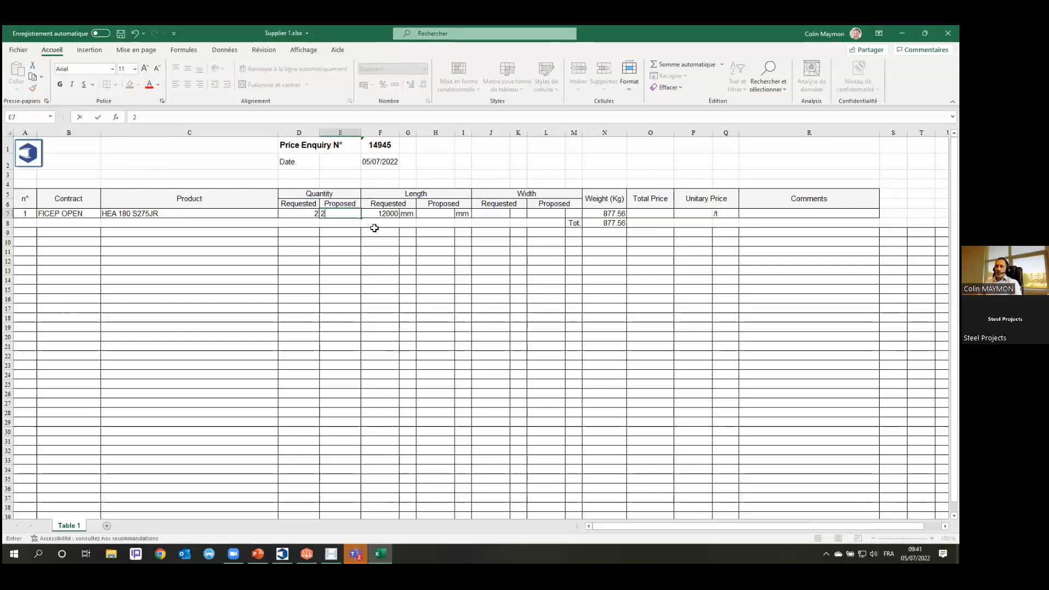
key("Tab")
left_click(438, 211)
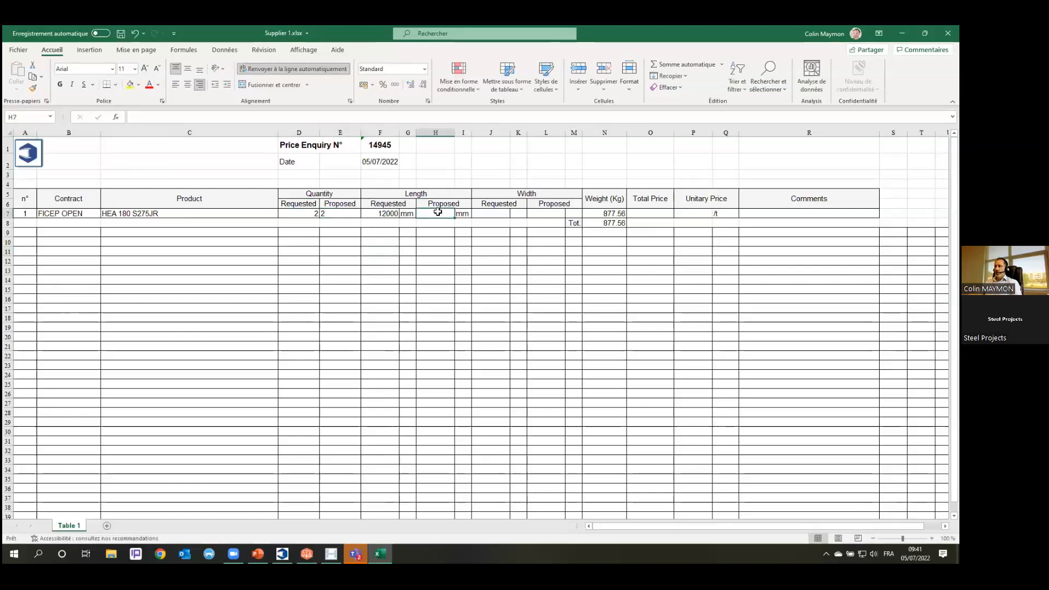
type("12000")
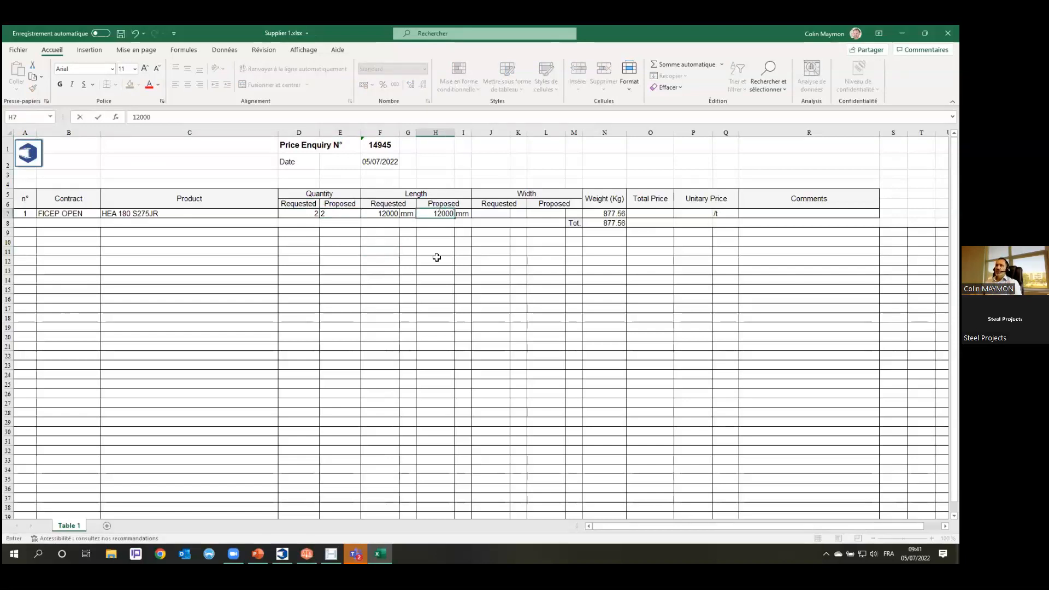
left_click(437, 257)
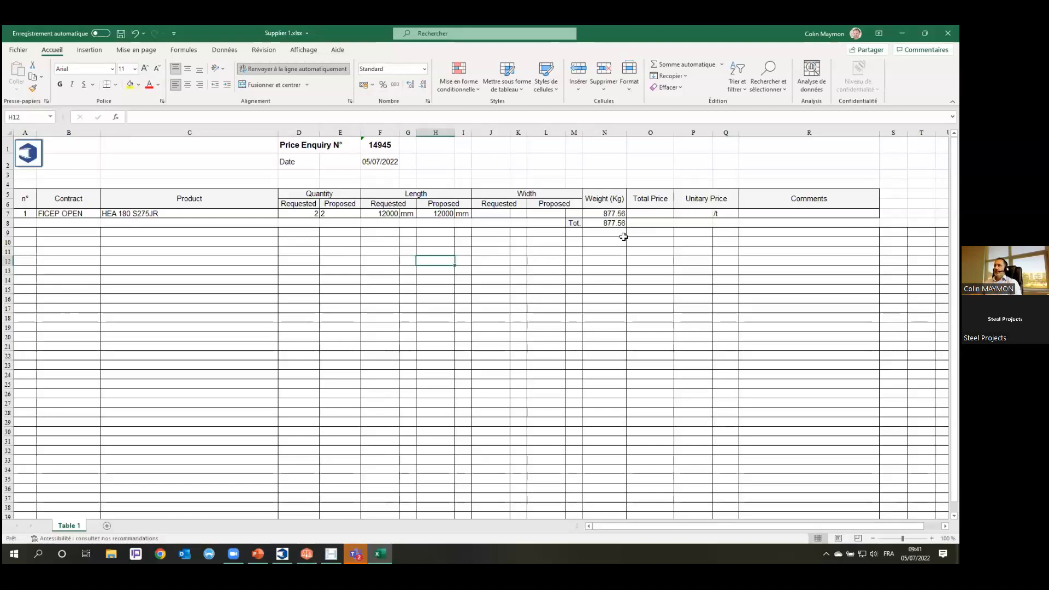
- Enter a unit price of 1150 per tonne and the comment "Delivery 10/07/2022", and save and close the Supplier 1 workbook
left_click(684, 214)
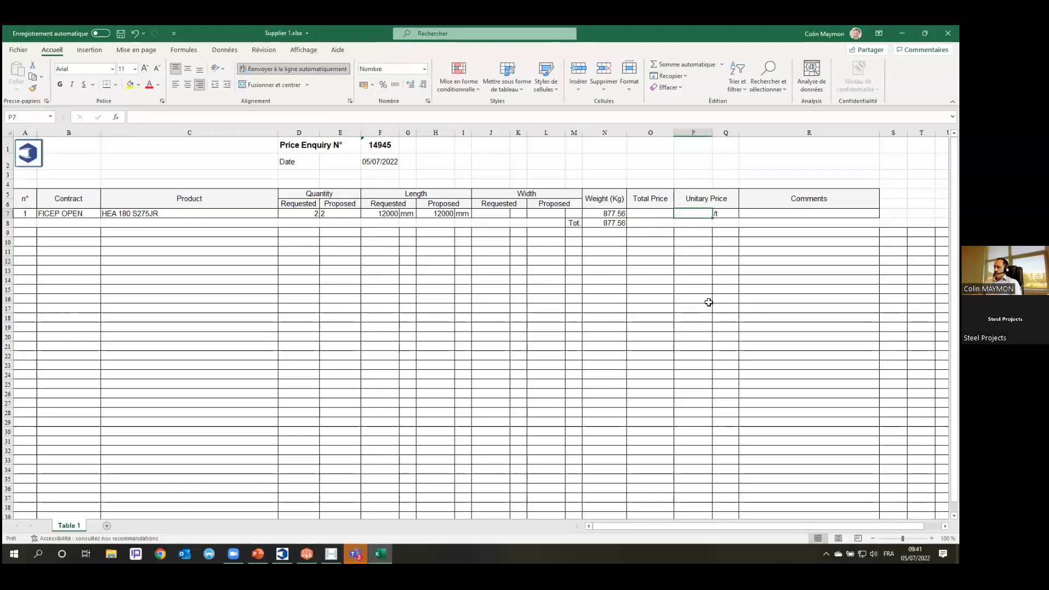
type("1150")
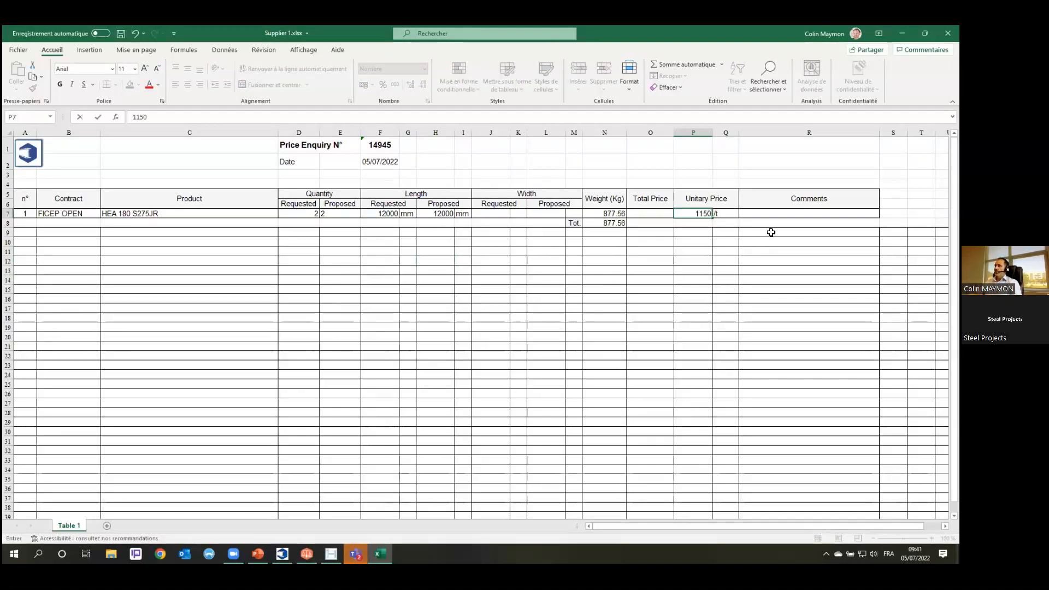
left_click(772, 212)
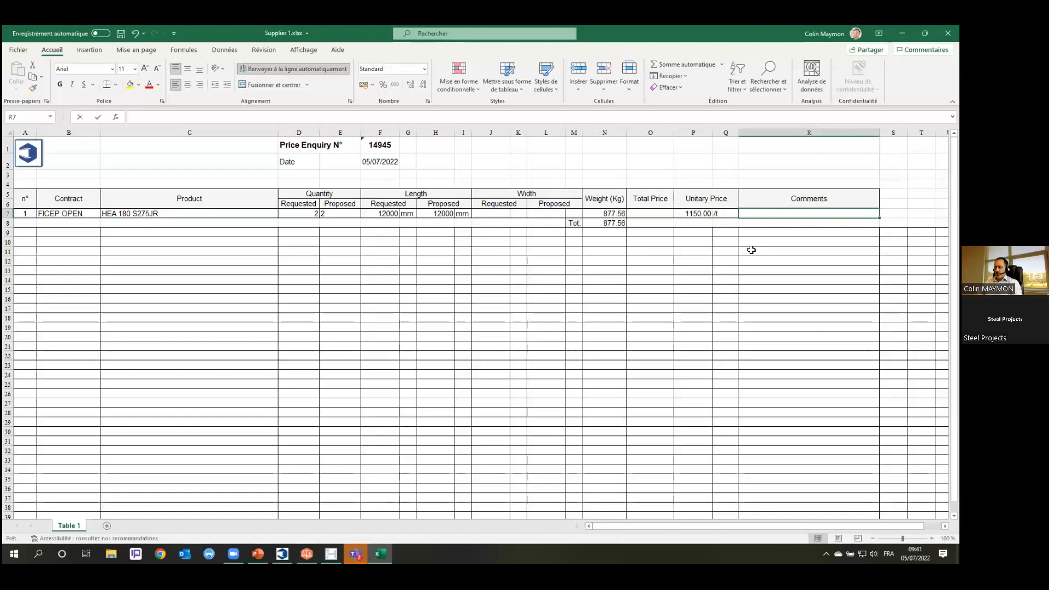
type("Delivery 10/07/2022")
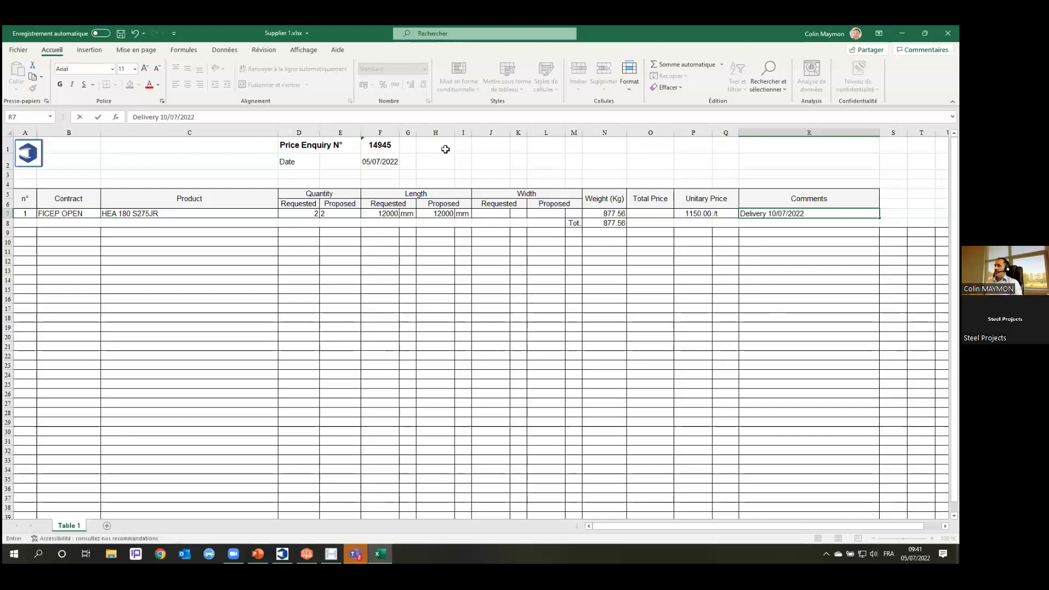
left_click(121, 34)
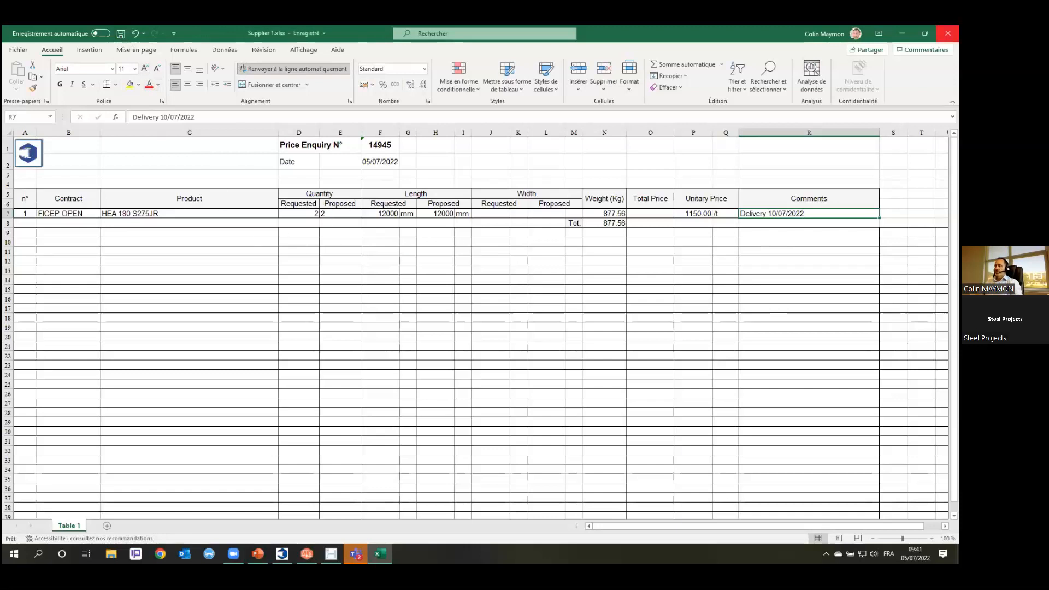
left_click(948, 34)
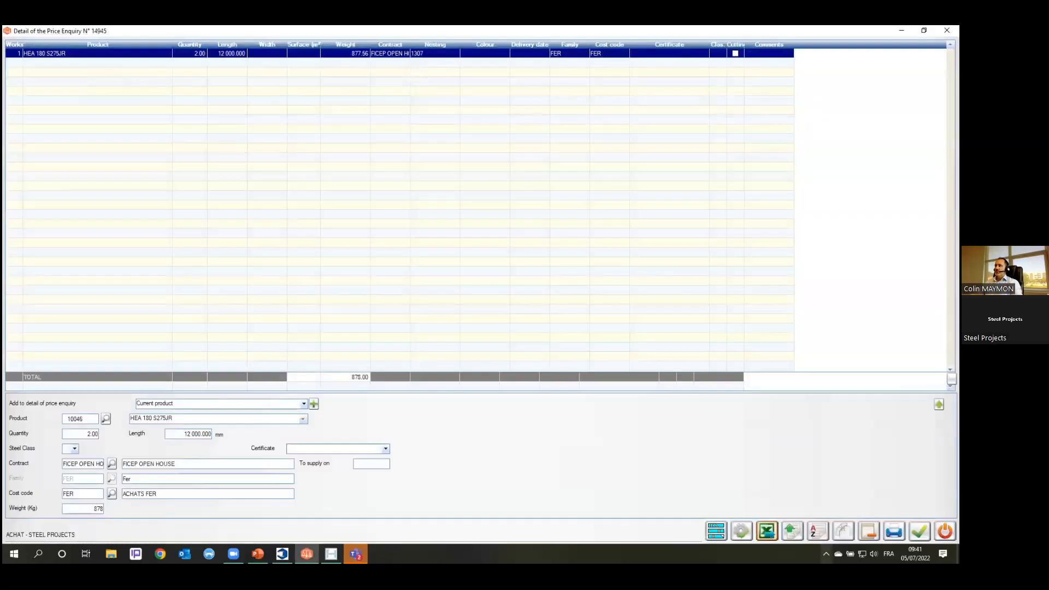
- Open Supplier 2.xlsx from the desktop and enter a proposed quantity of 2 and a proposed length of 12000 mm for HEA 180 S275JR
key("super+d")
double_click(320, 302)
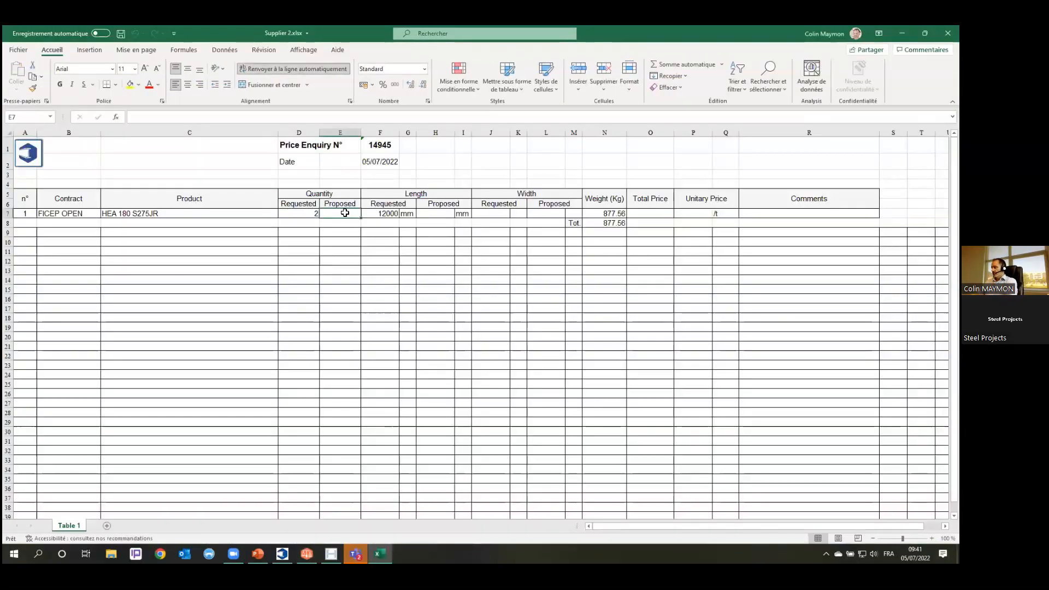
type("2")
left_click(437, 214)
type("12")
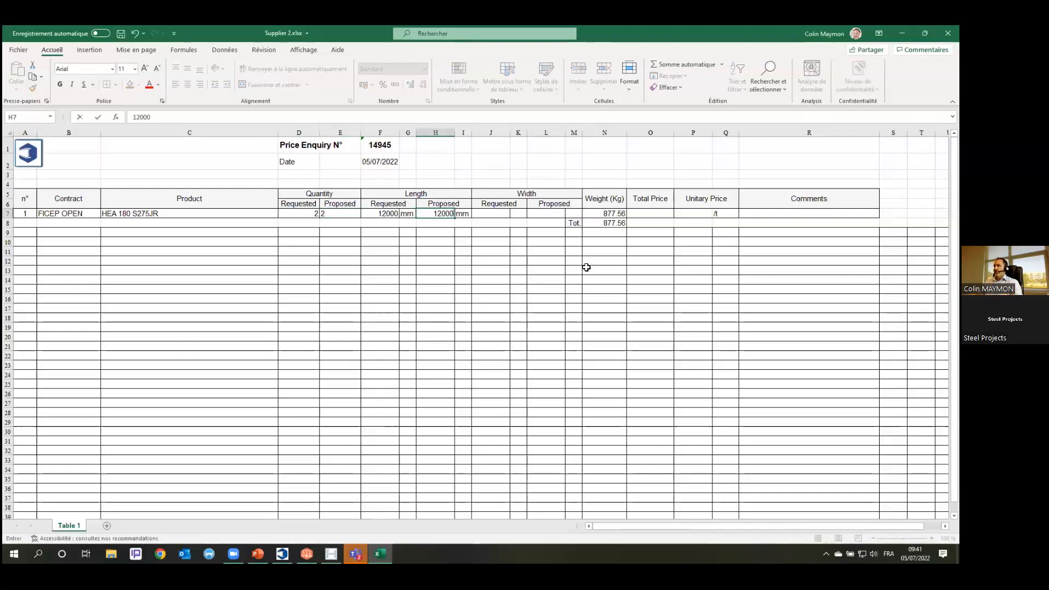
- Enter a unit price of 1200 per tonne and the comment "Delivery 09/07/2022", and save and close the Supplier 2 workbook
left_click(691, 213)
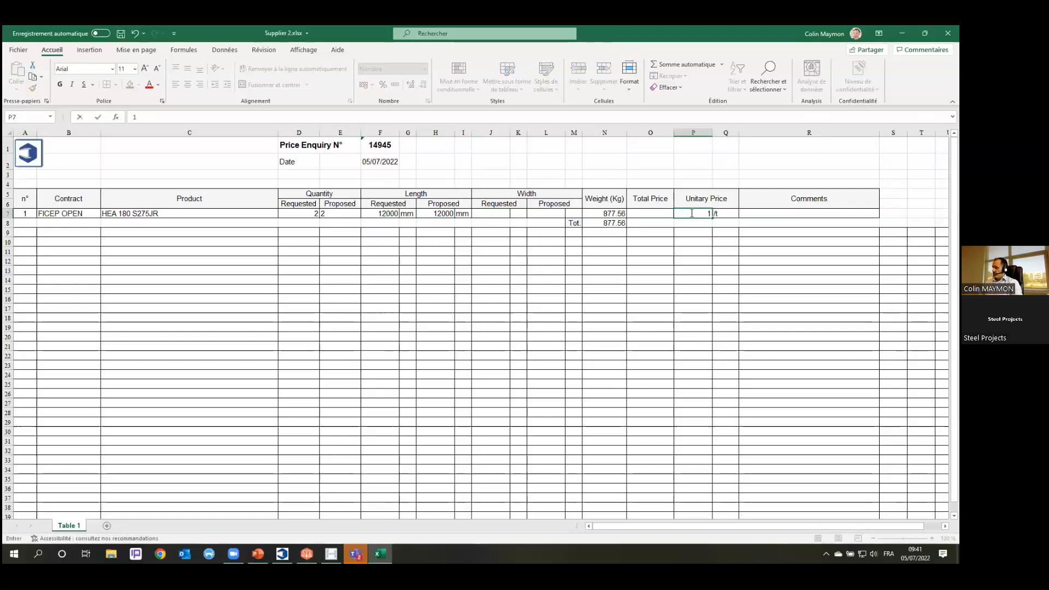
type("200")
left_click(767, 213)
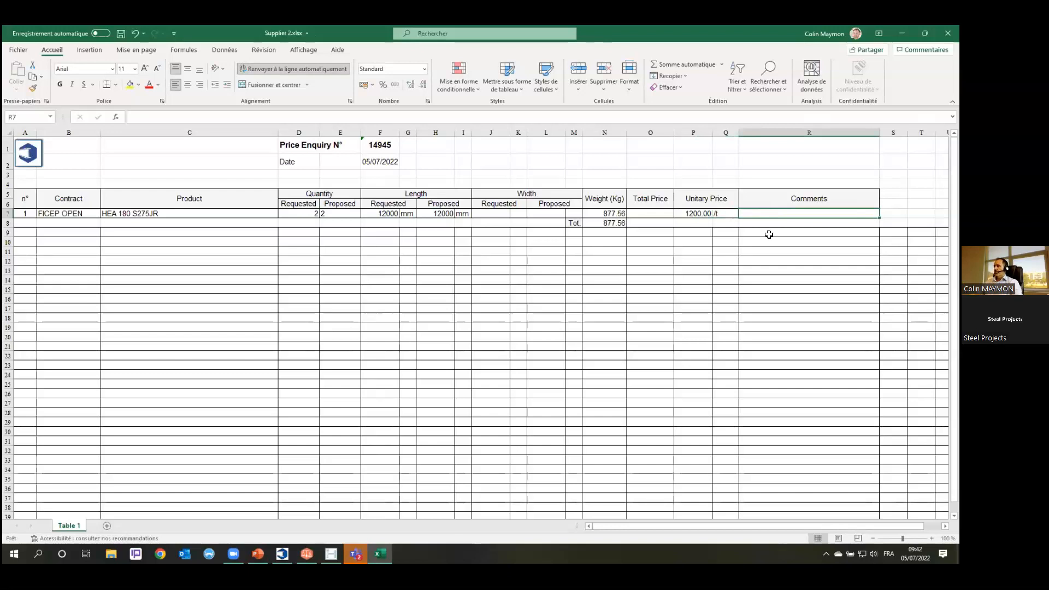
type("Delivery 09/07/2022")
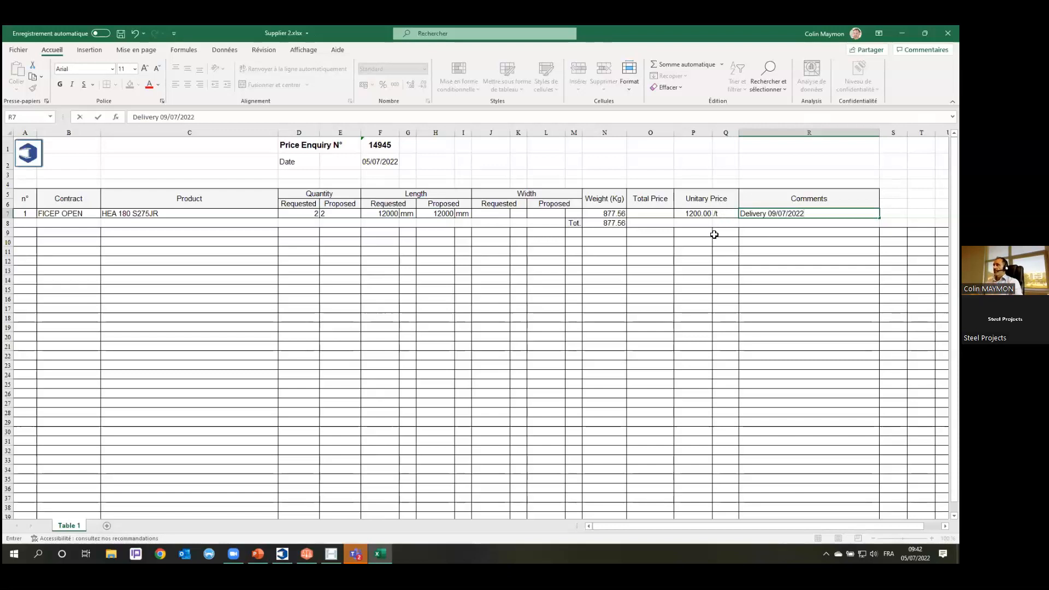
left_click(121, 33)
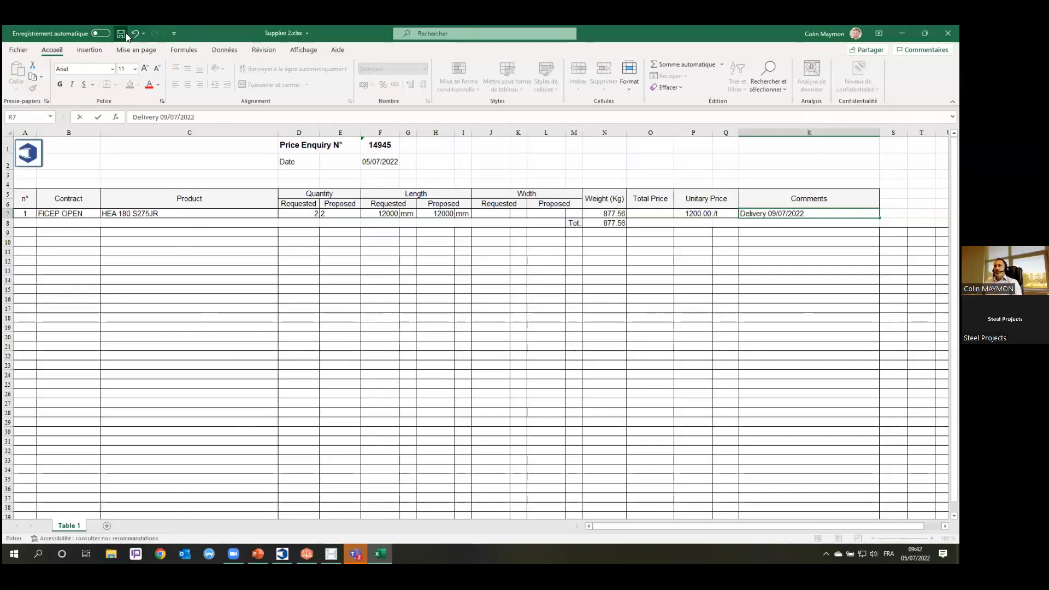
left_click(947, 33)
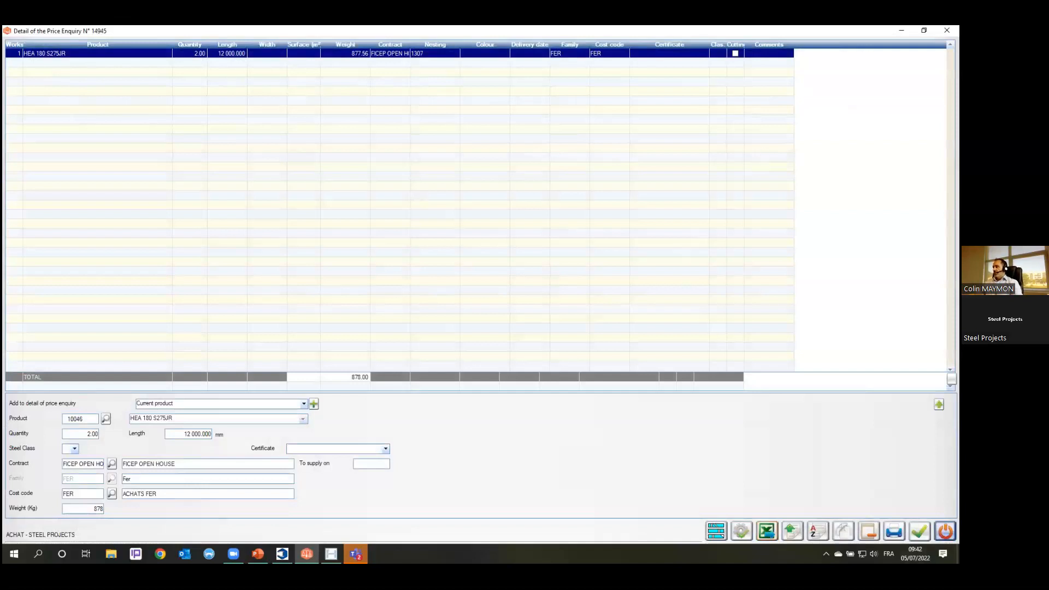
- Close the price enquiry windows and load the STOCK price enquiry into a price response
left_click(945, 531)
left_click(665, 421)
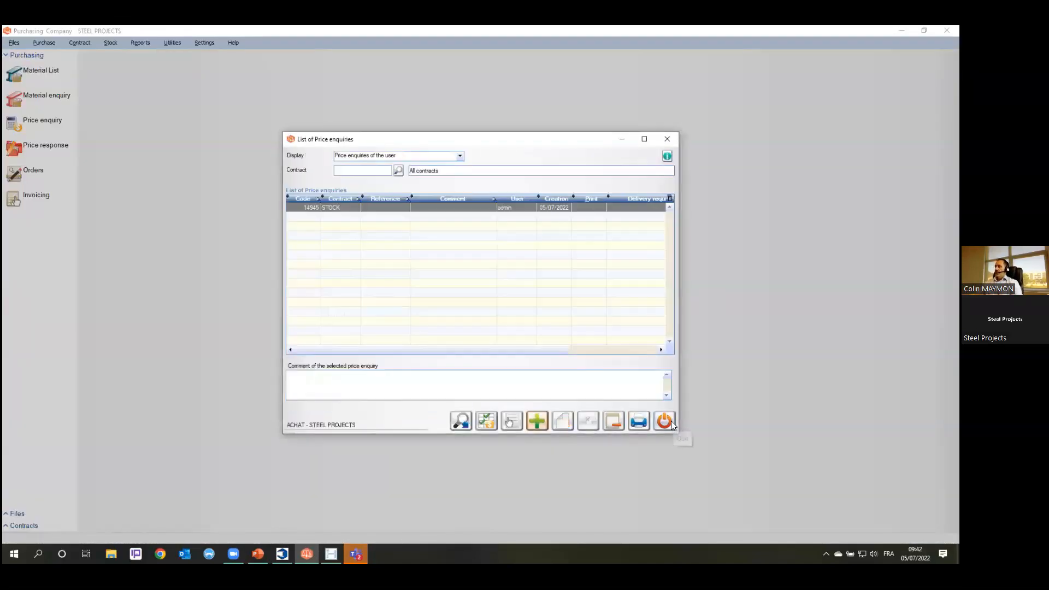
left_click(669, 424)
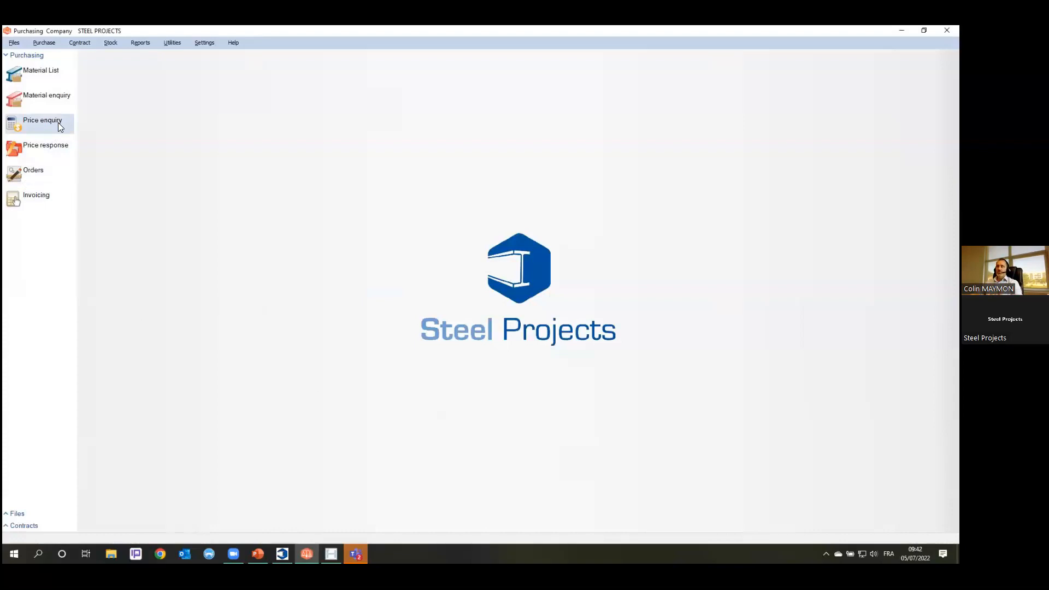
left_click(45, 153)
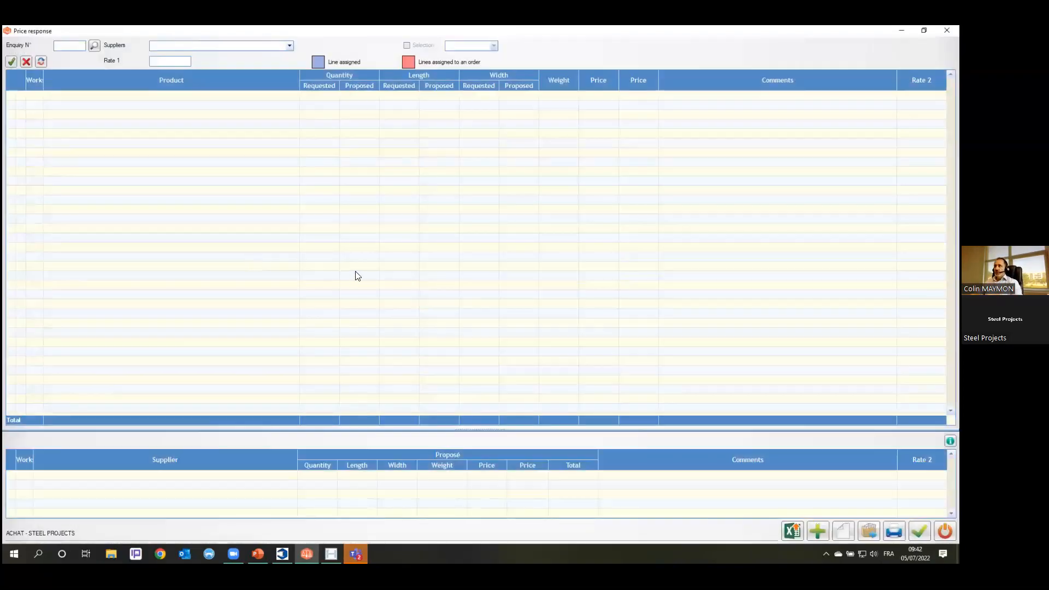
left_click(94, 45)
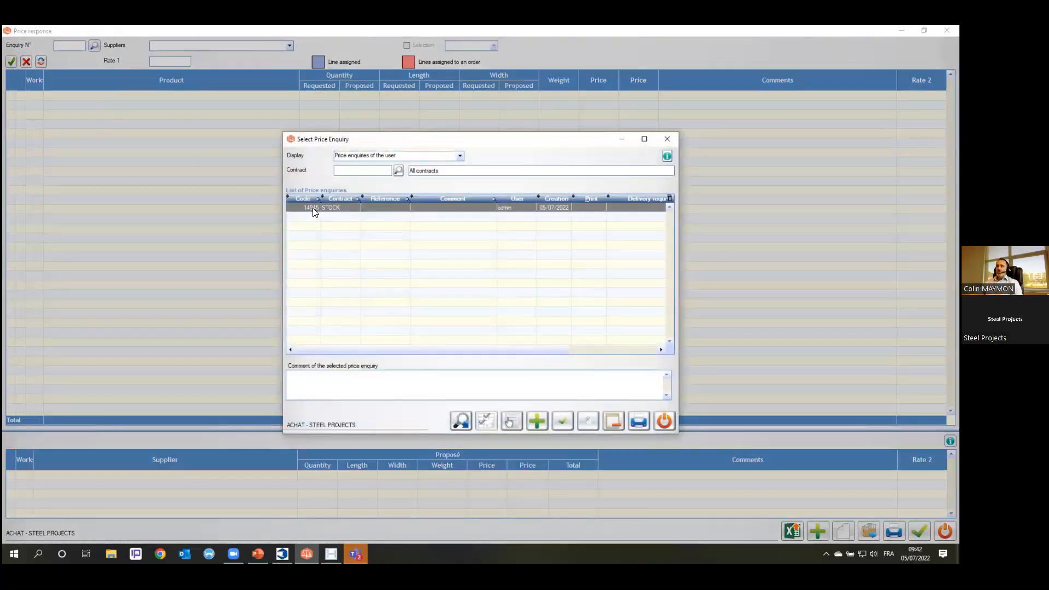
double_click(384, 208)
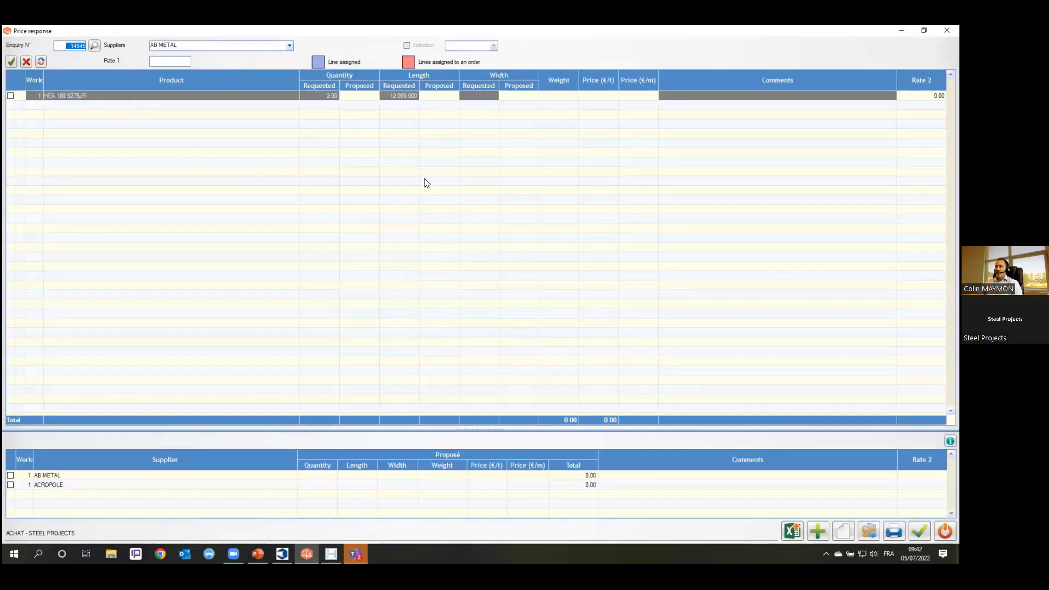
- Import Supplier 1.xlsx as the Excel response from AB METAL and Supplier 2.xlsx as the response from ACROPOLE
left_click(791, 530)
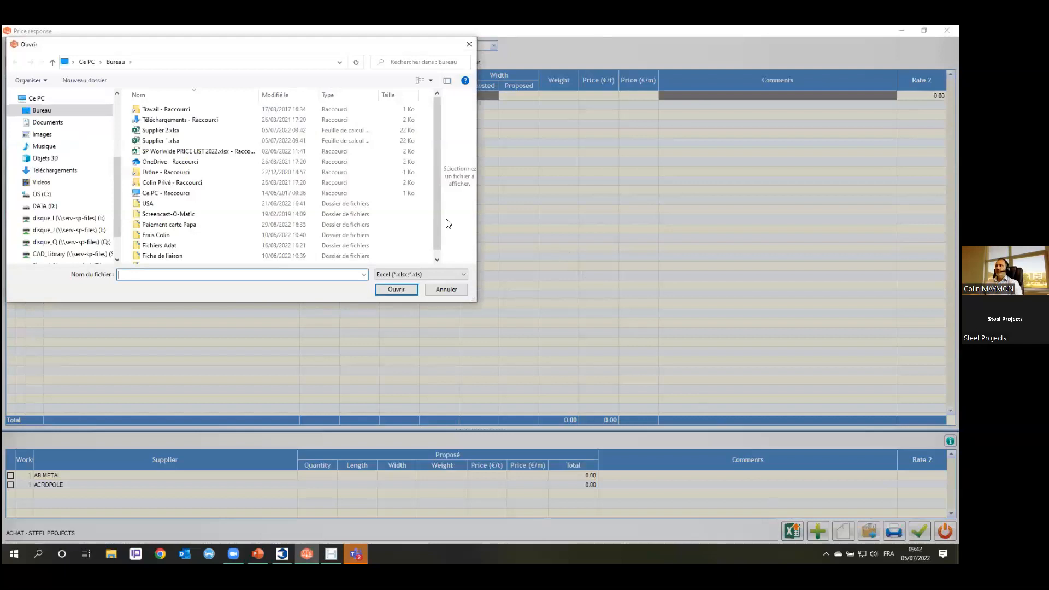
double_click(180, 142)
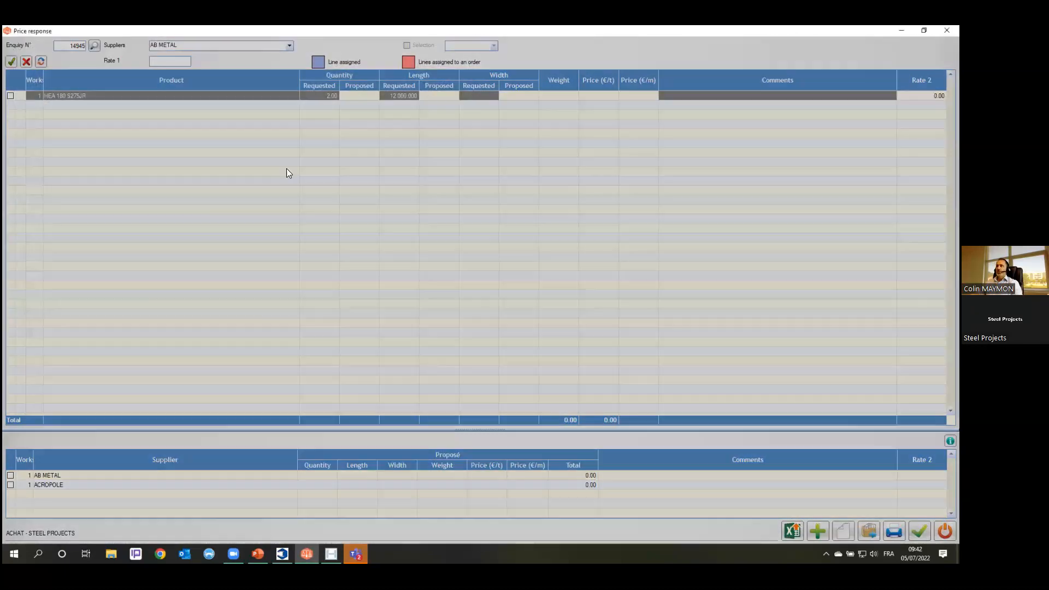
double_click(386, 193)
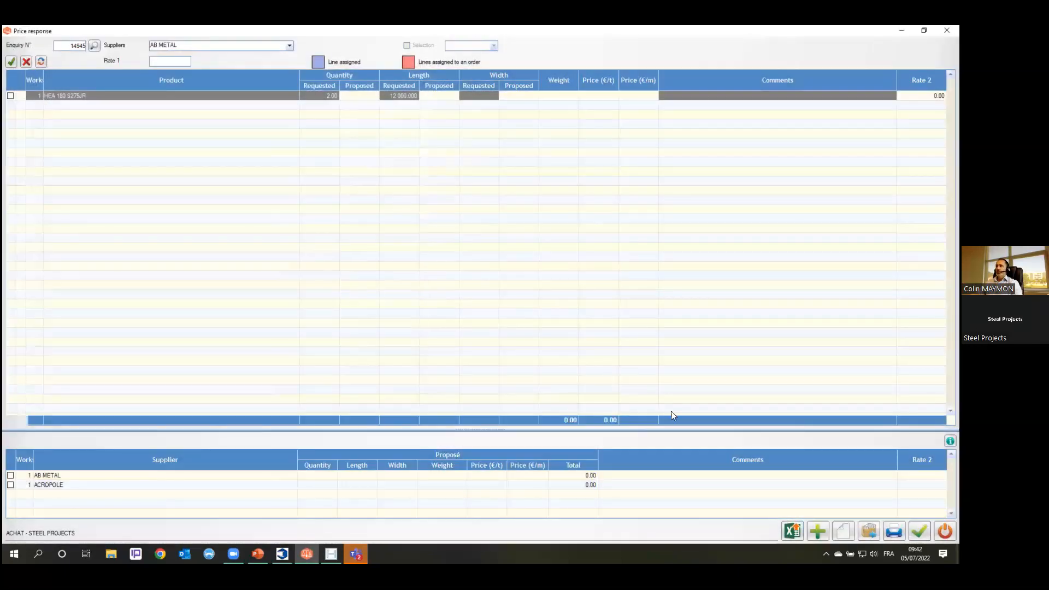
left_click(791, 530)
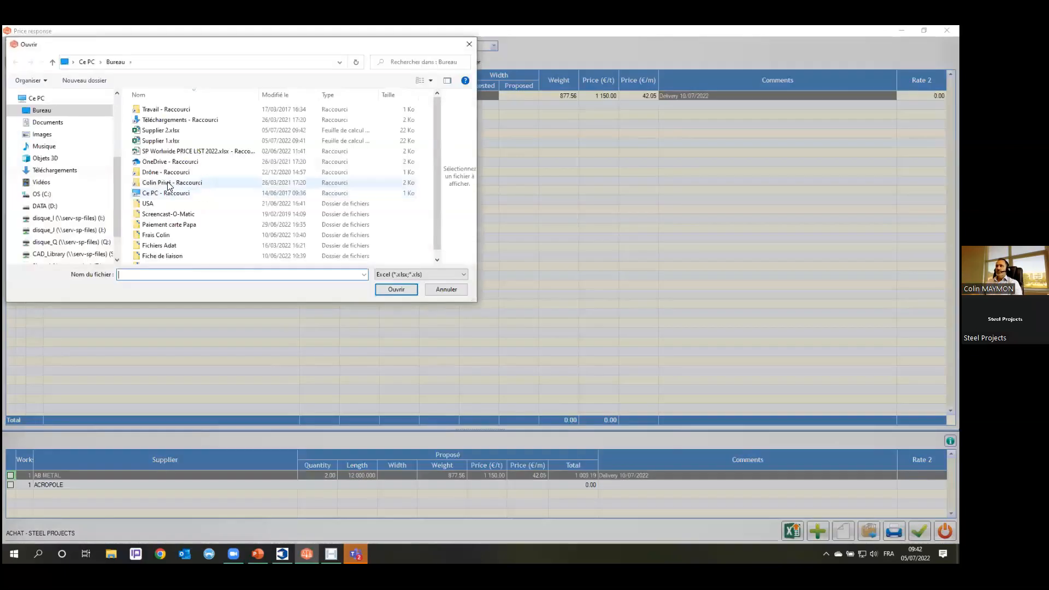
double_click(176, 132)
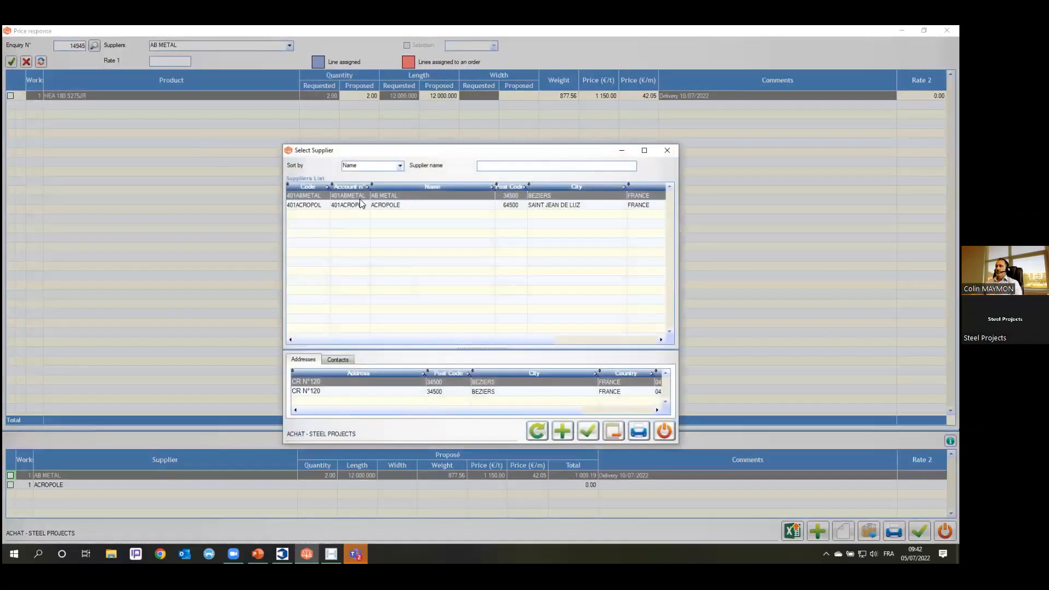
double_click(369, 206)
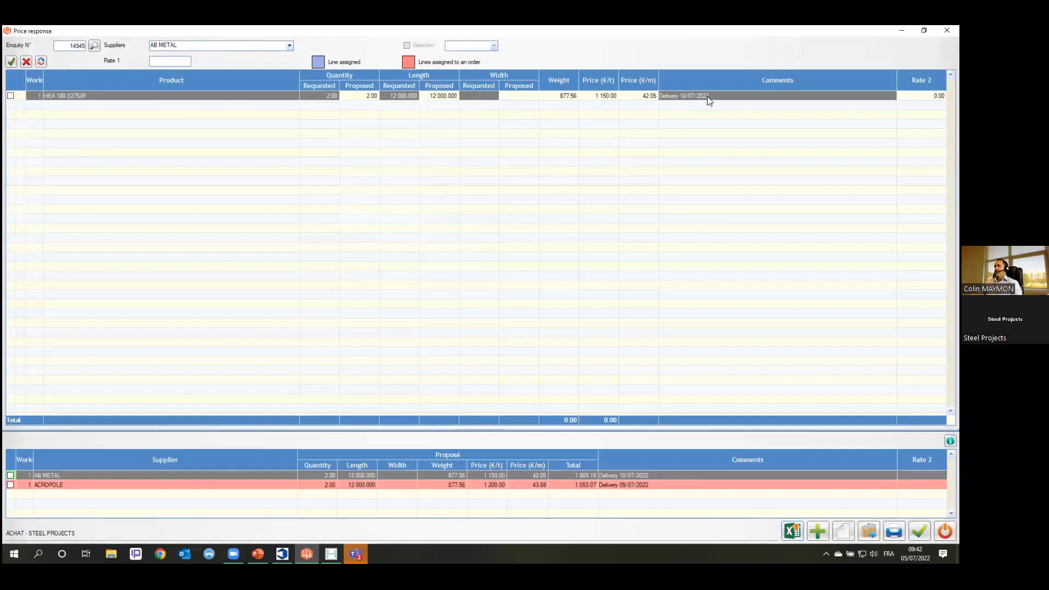
- Compare the imported AB METAL and ACROPOLE offers for price and delivery date
left_click(289, 46)
left_click(242, 62)
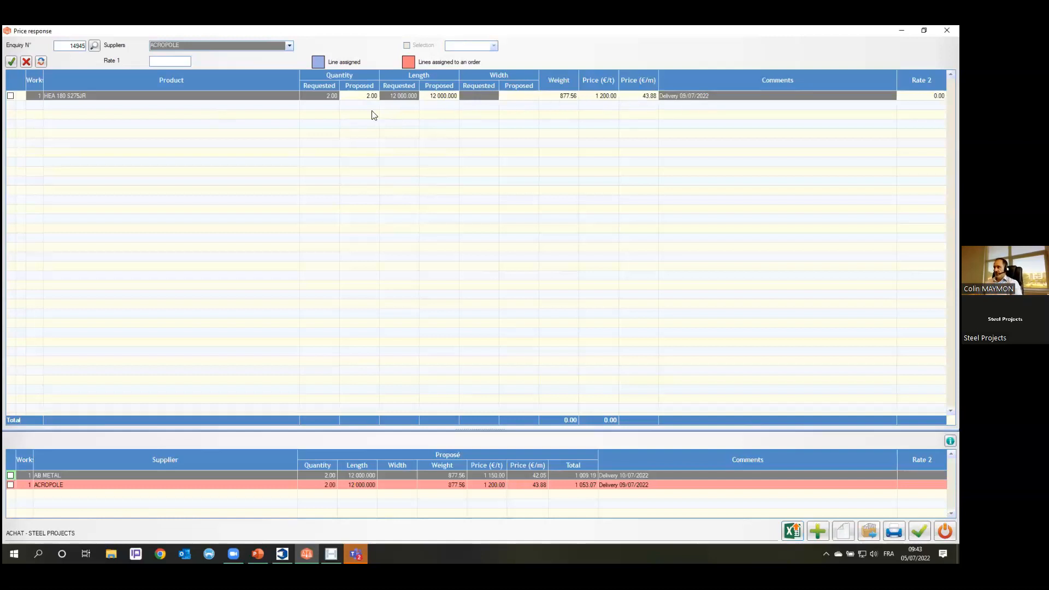
left_click(289, 47)
left_click(180, 56)
left_click(63, 484)
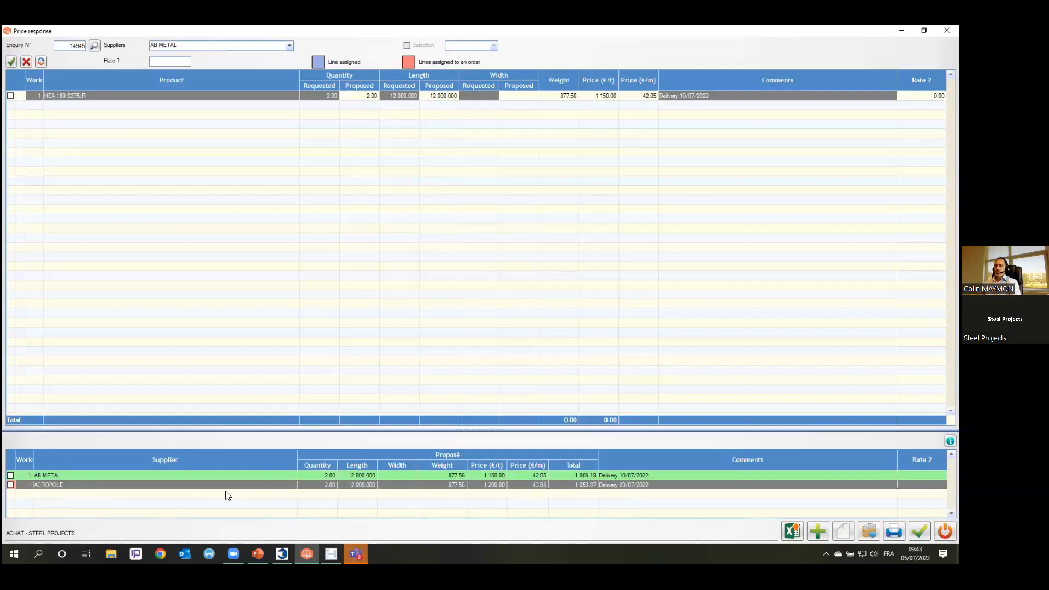
- Assign the HEA 180 S275JR line to AB METAL, request the order with all modifications saved, and validate its transformation into an order
left_click(10, 475)
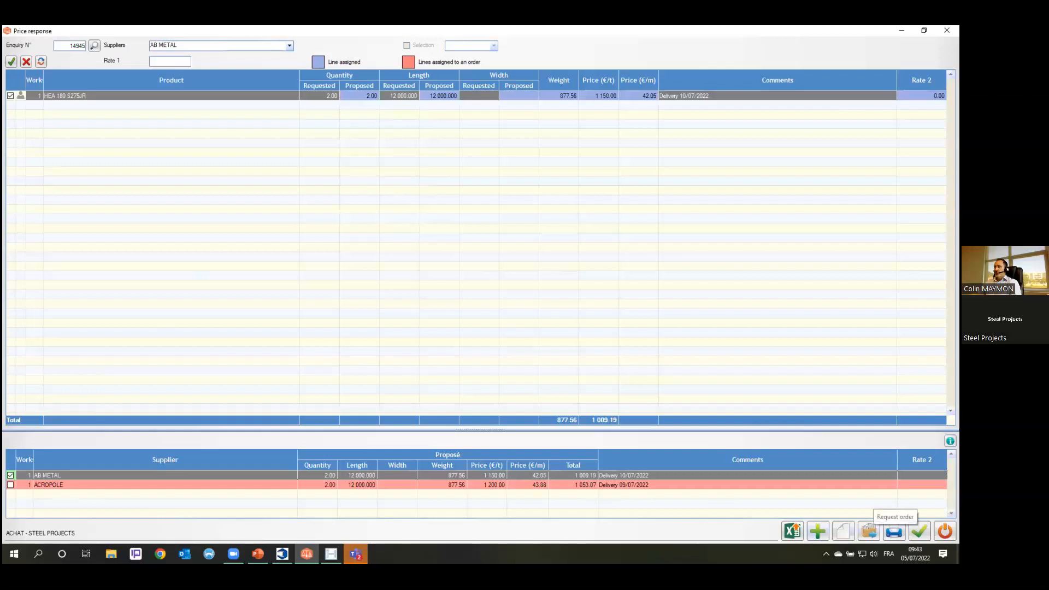
left_click(868, 531)
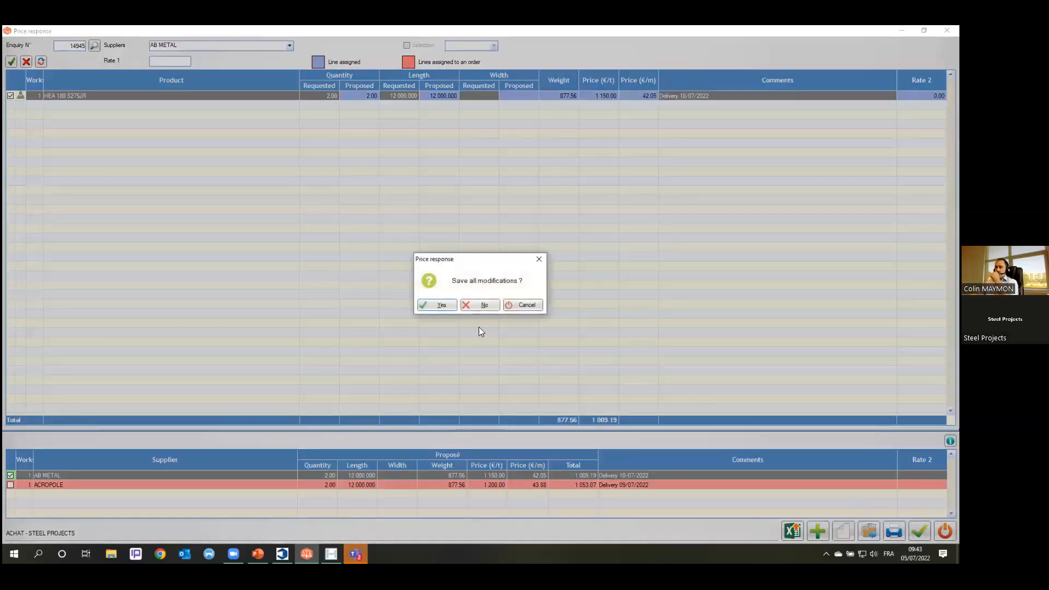
left_click(440, 306)
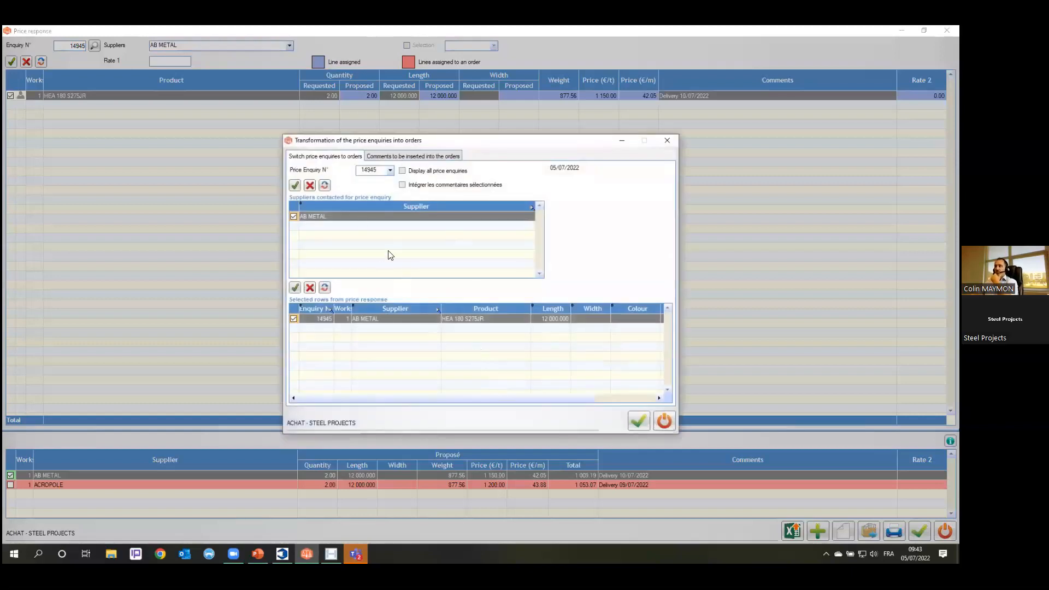
left_click(638, 422)
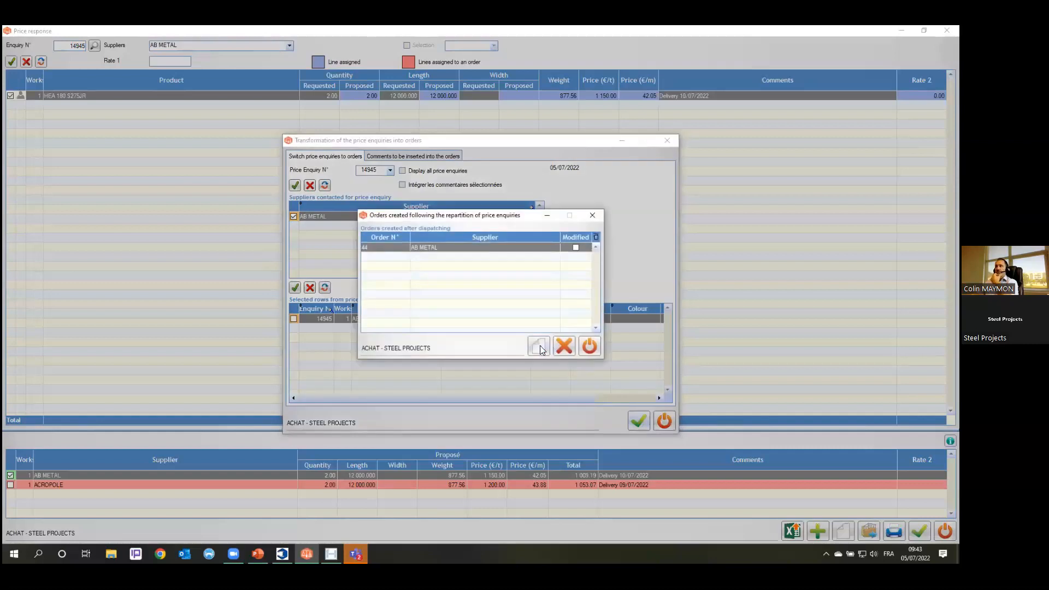
- Examine the details of the created AB METAL order, and close the order and price response windows
left_click(539, 348)
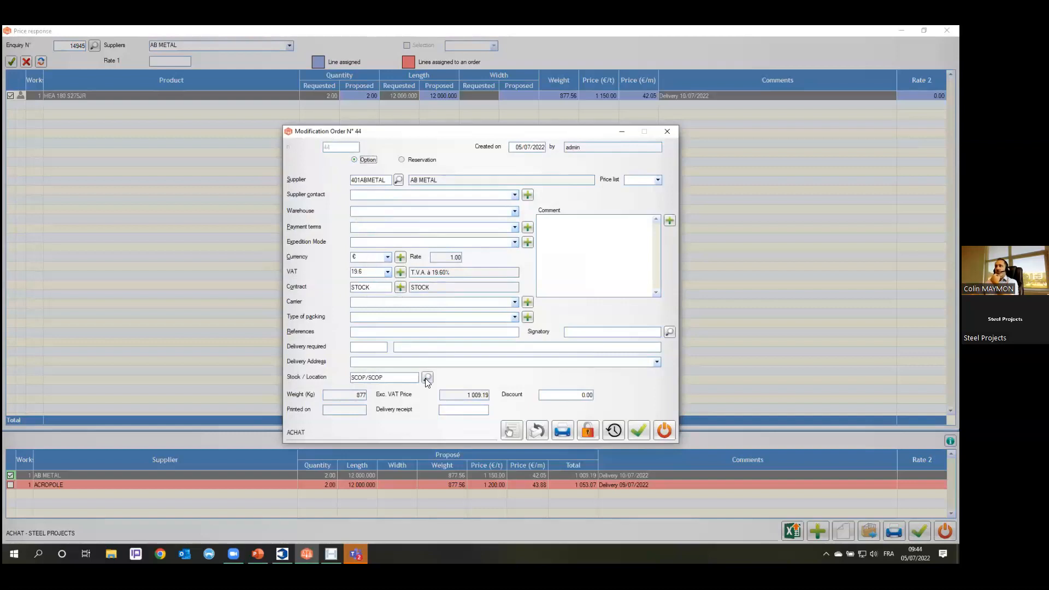
left_click(663, 430)
left_click(589, 346)
left_click(663, 421)
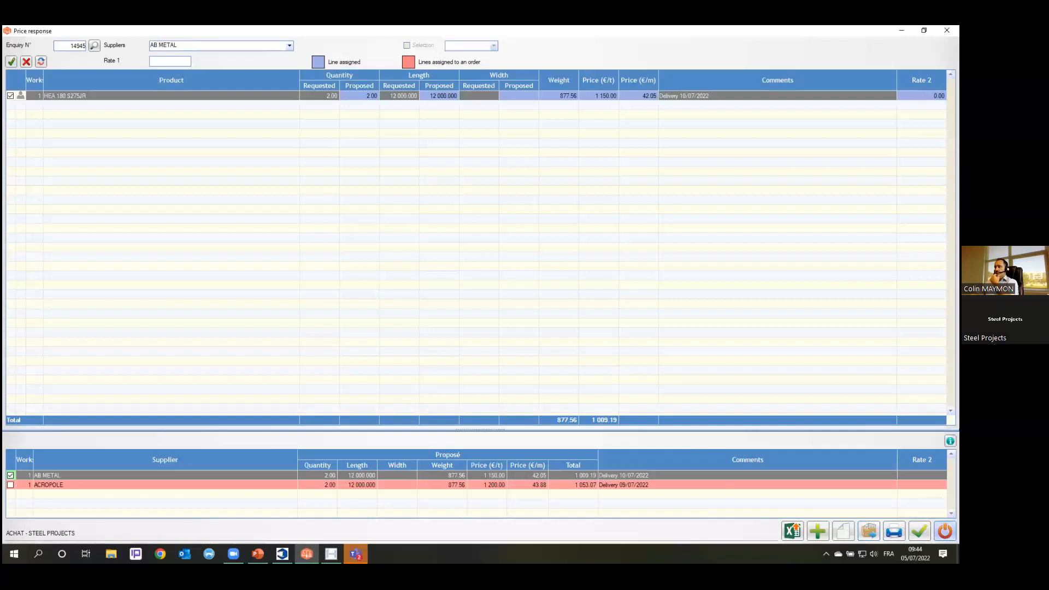
left_click(944, 531)
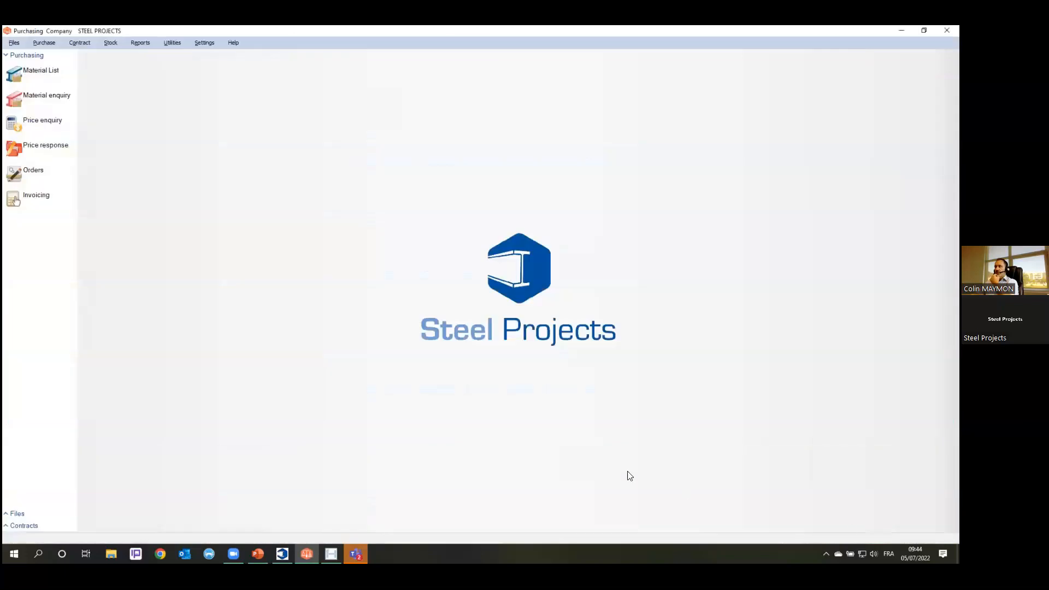
- Generate the AB METAL order's print document from the orders list, with the number of internal copies set to 0
left_click(39, 172)
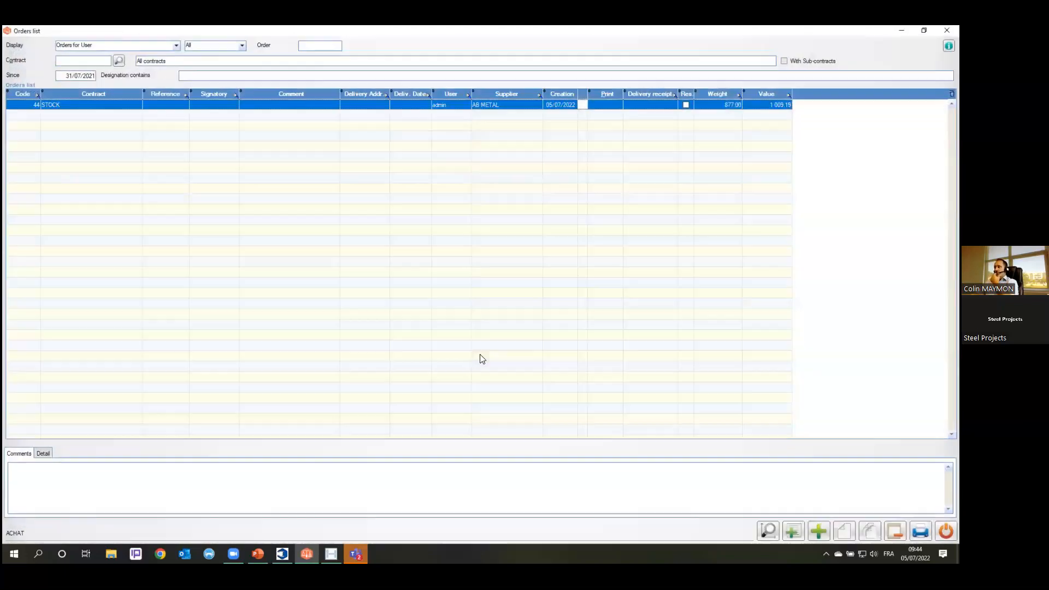
left_click(921, 531)
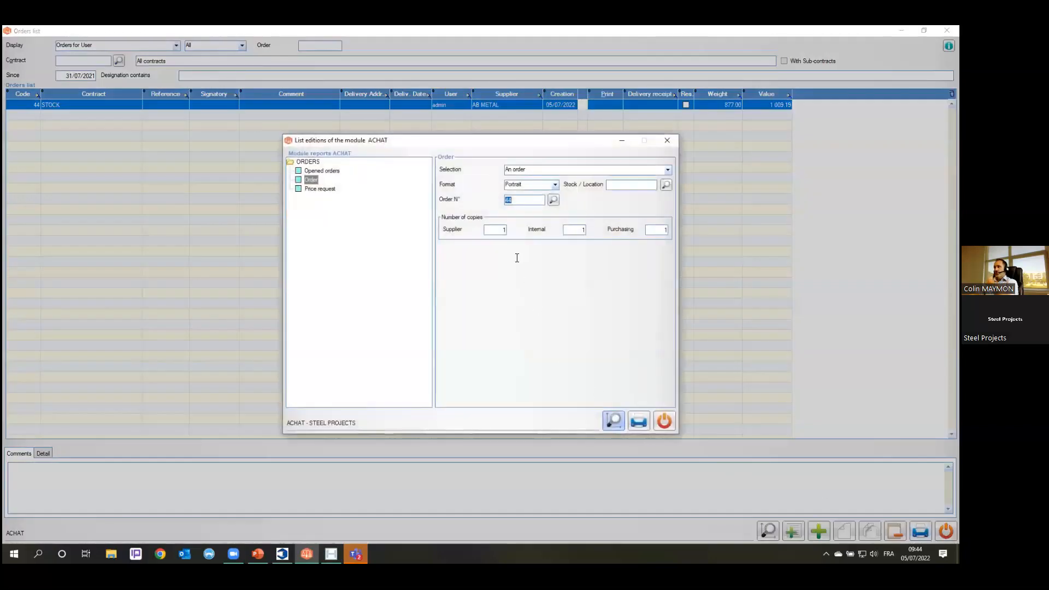
left_click(574, 231)
type("0")
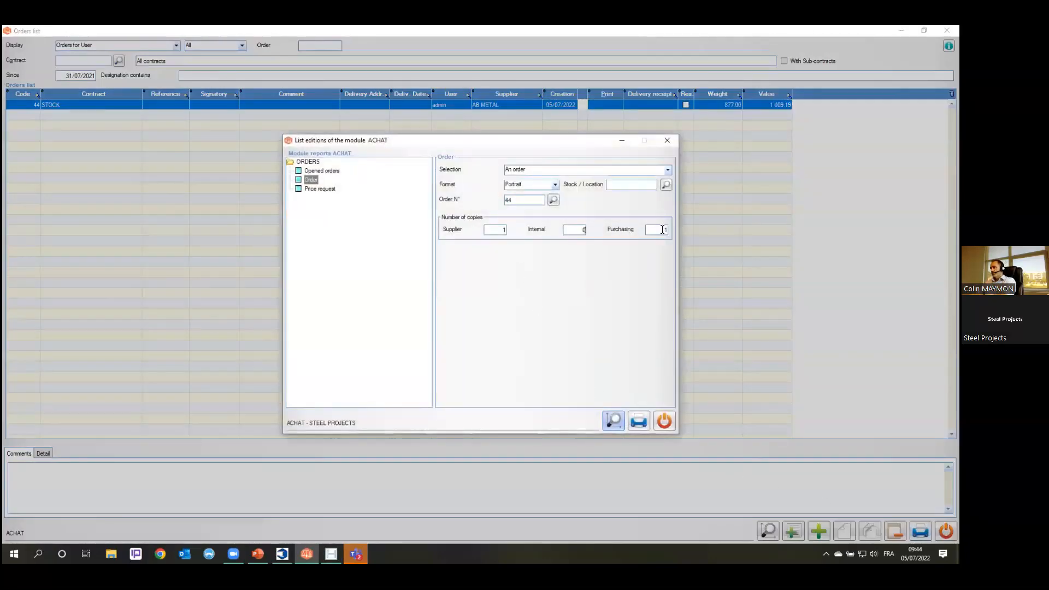
left_click(637, 421)
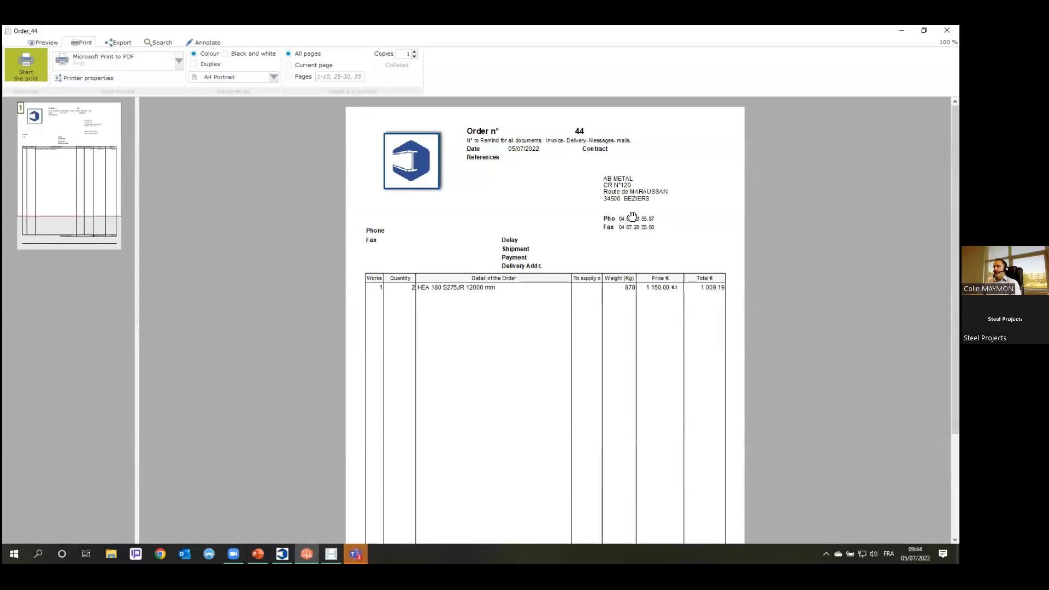
- Review the AB METAL order document and export it as a PDF to the desktop (Bureau)
scroll(435, 297, "down", 1)
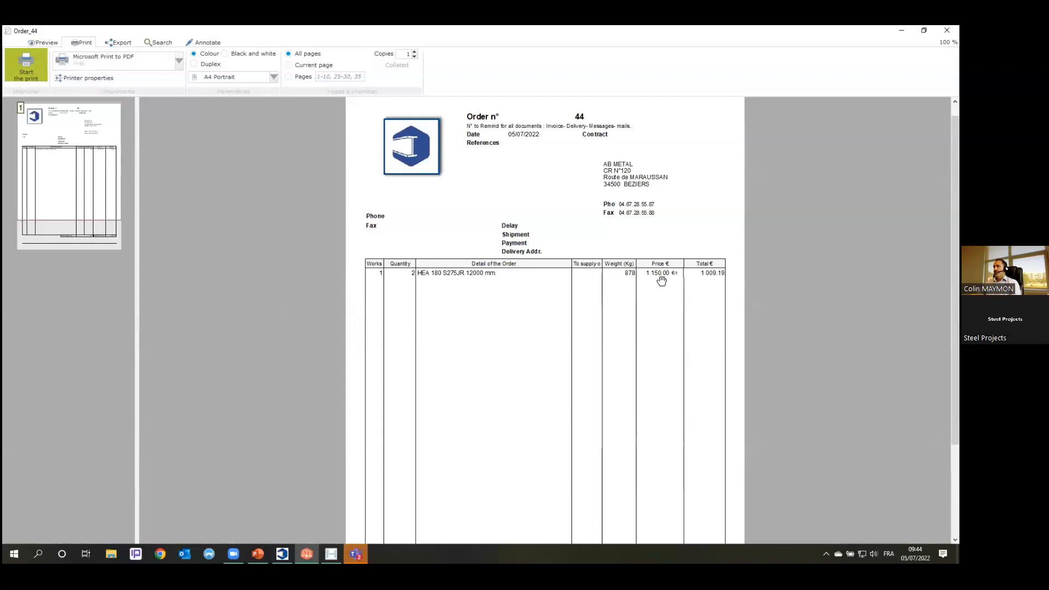
scroll(677, 427, "down", 3)
scroll(677, 427, "up", 4)
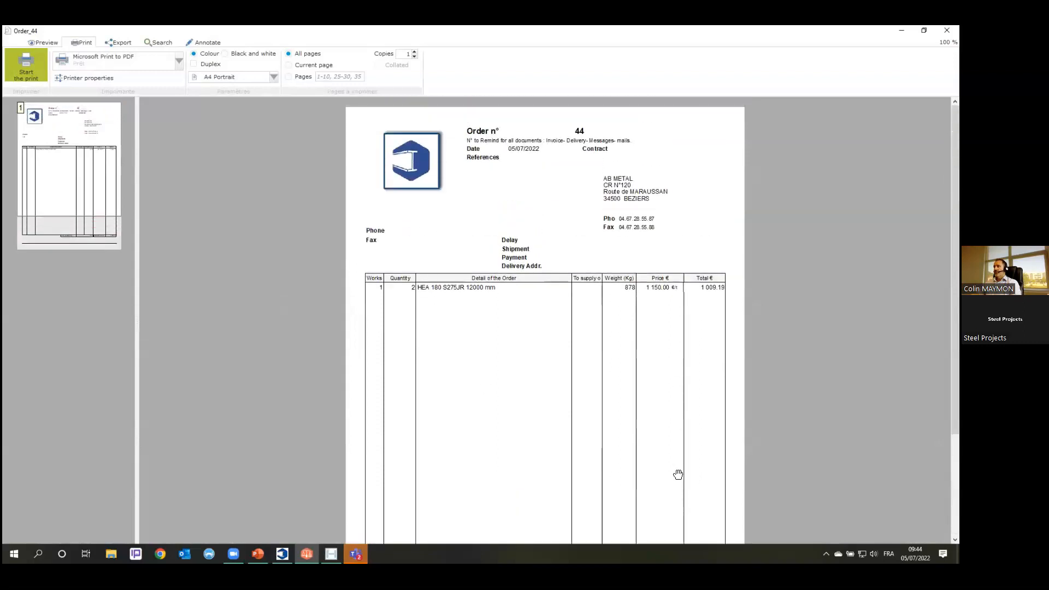
left_click(121, 43)
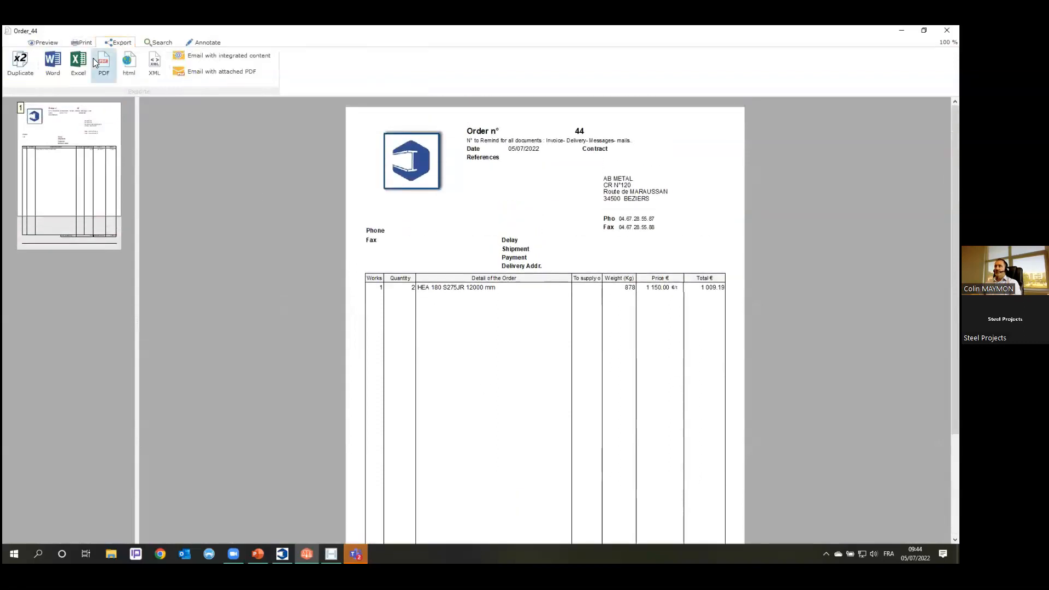
left_click(104, 61)
left_click(41, 111)
left_click(394, 290)
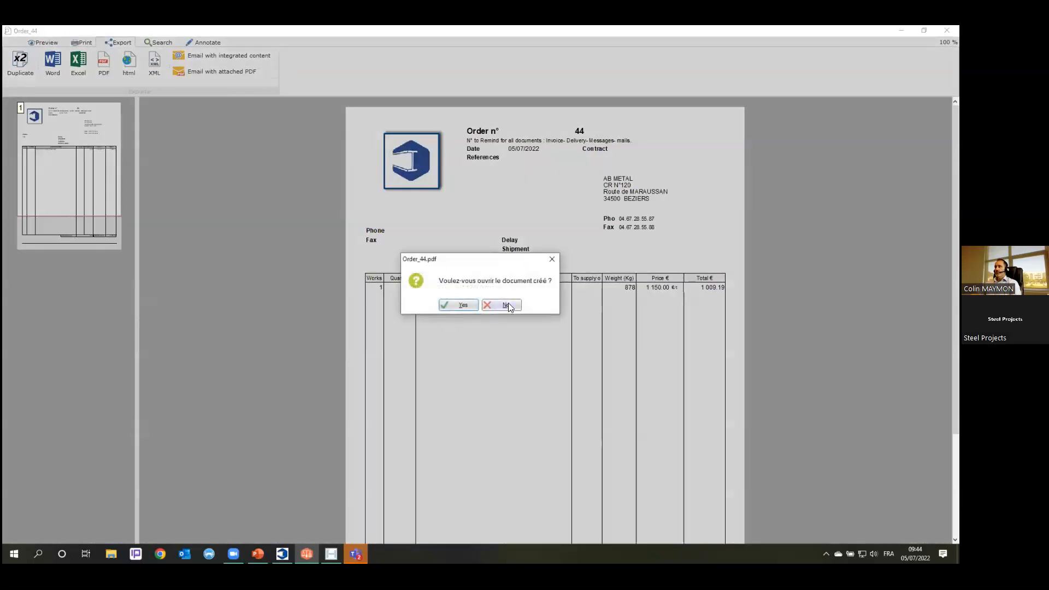
- Decline opening the exported PDF, and close the order preview and the report selection window
left_click(506, 305)
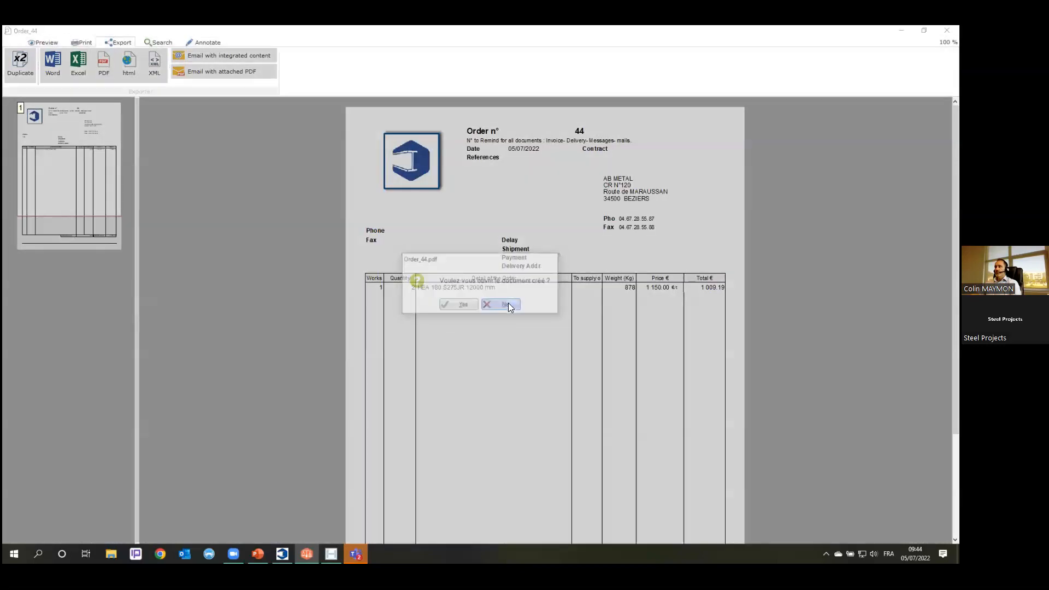
left_click(947, 30)
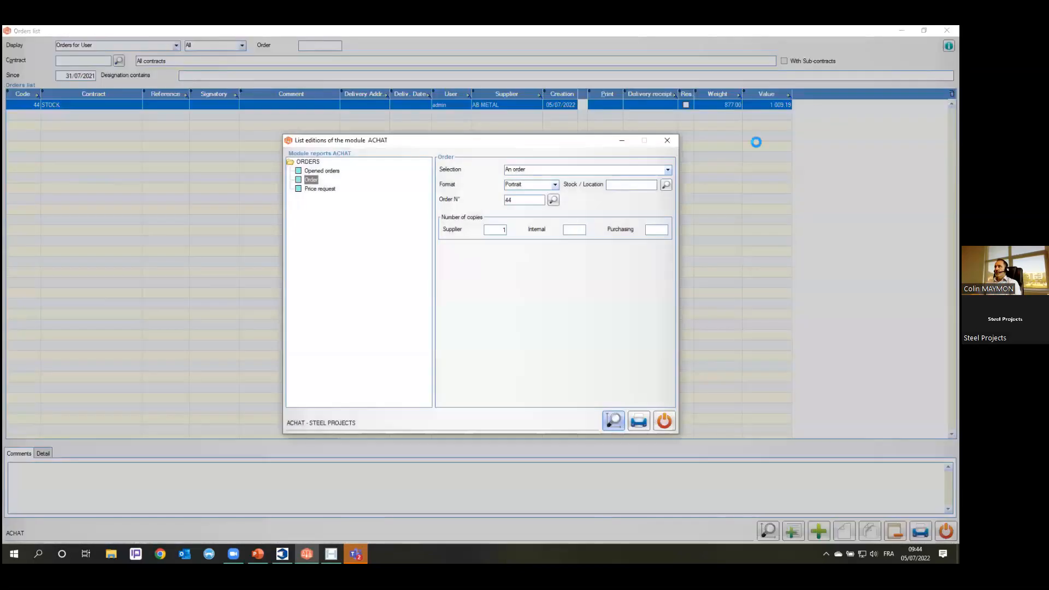
left_click(664, 420)
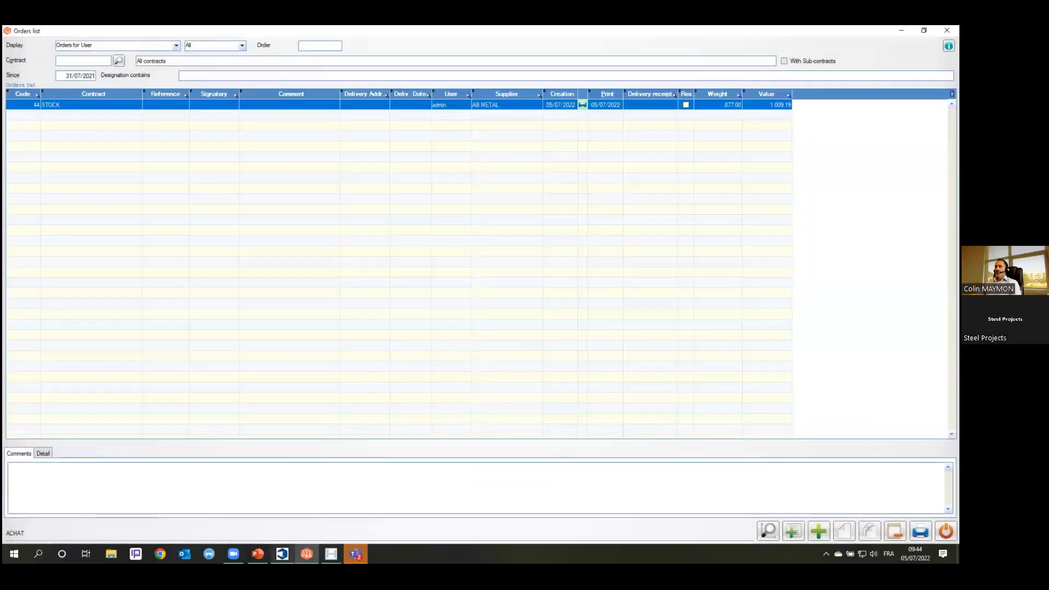
- Switch to Steel Projects PLM, refresh the stock information of the fabrication jobs, and check the WEBINAR STOCK job's stock status
left_click(282, 554)
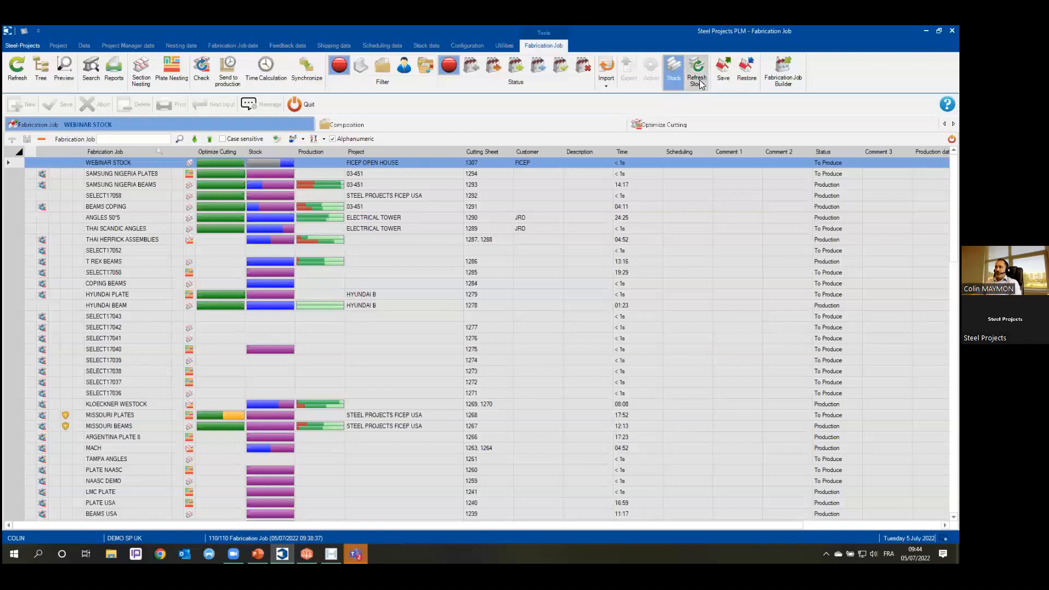
mouse_move(289, 166)
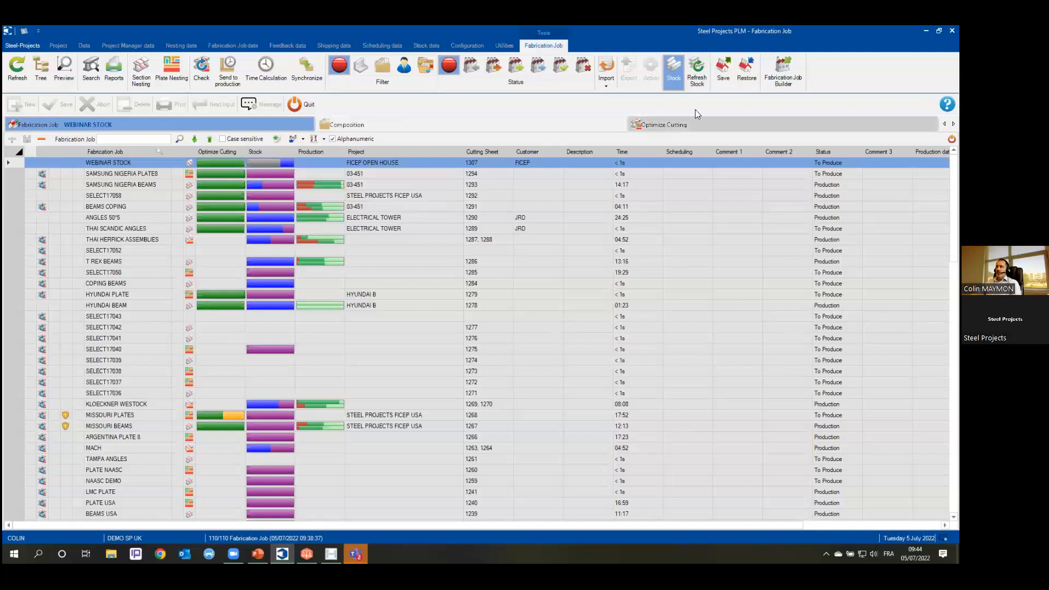
left_click(696, 76)
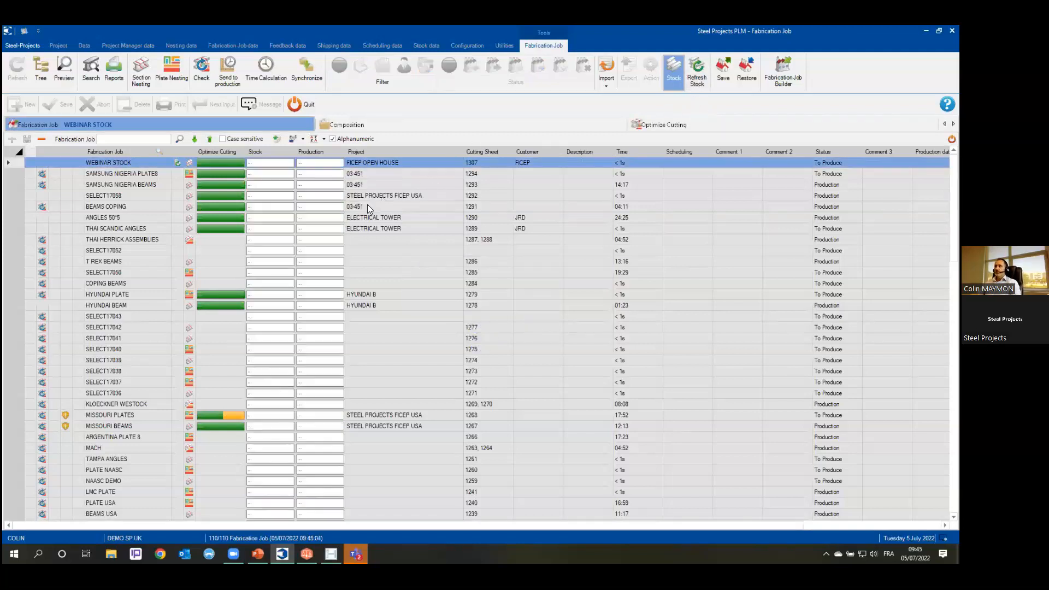
mouse_move(290, 166)
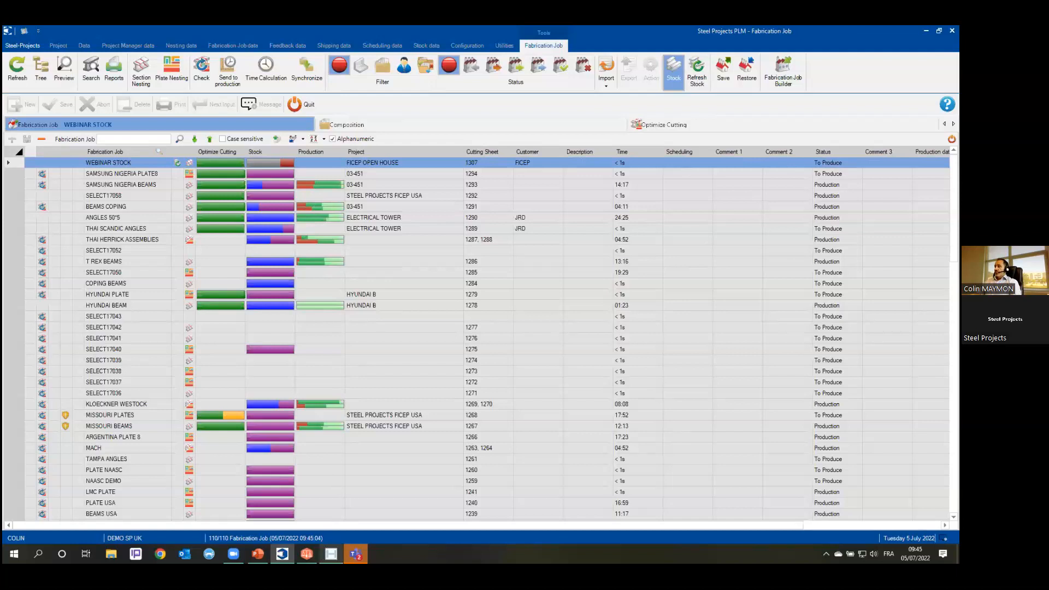
mouse_move(331, 554)
left_click(333, 499)
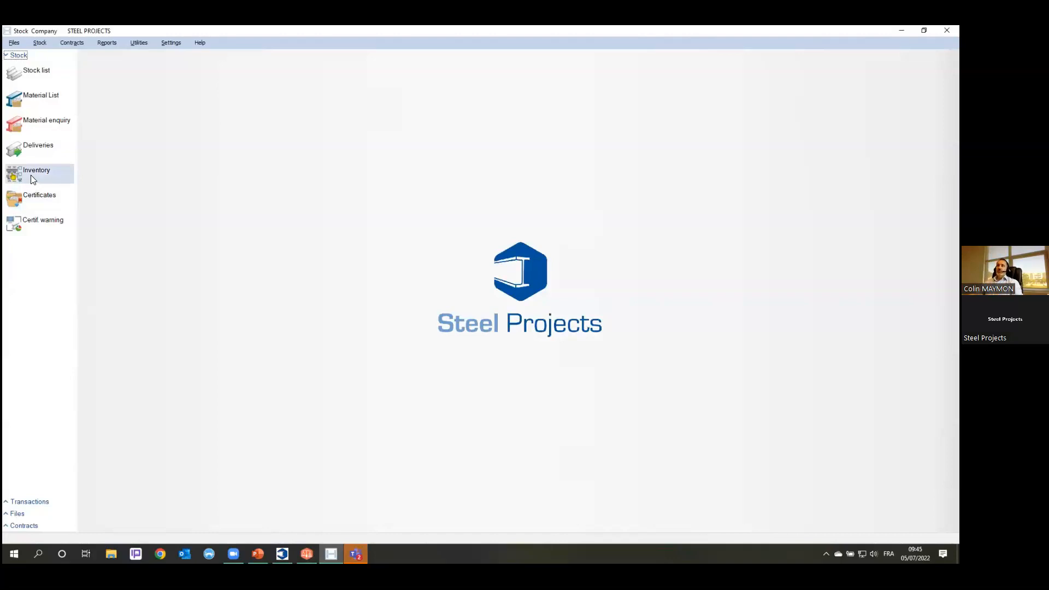
left_click(42, 147)
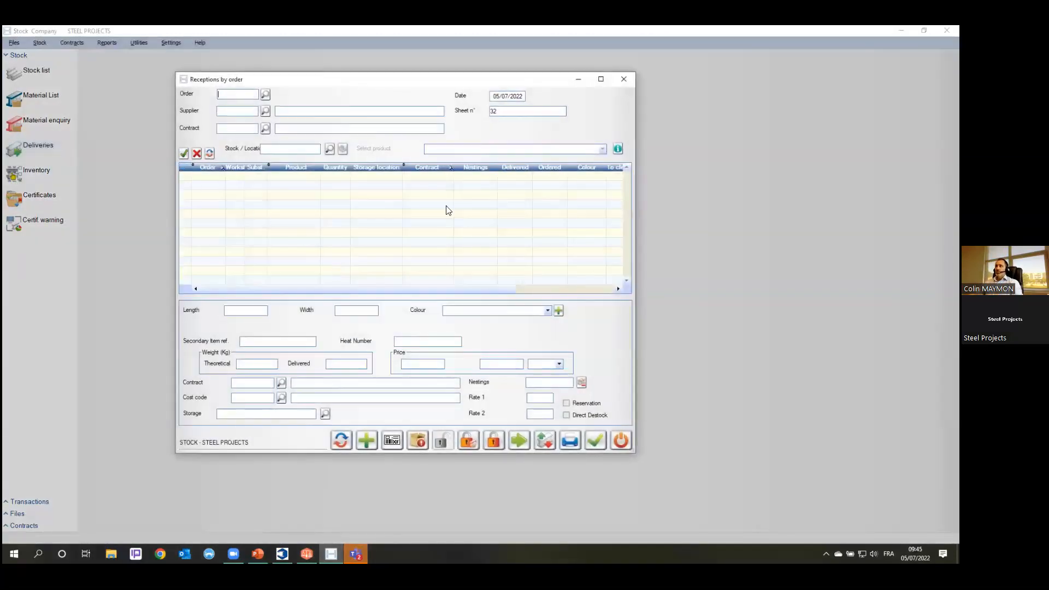
left_click(623, 81)
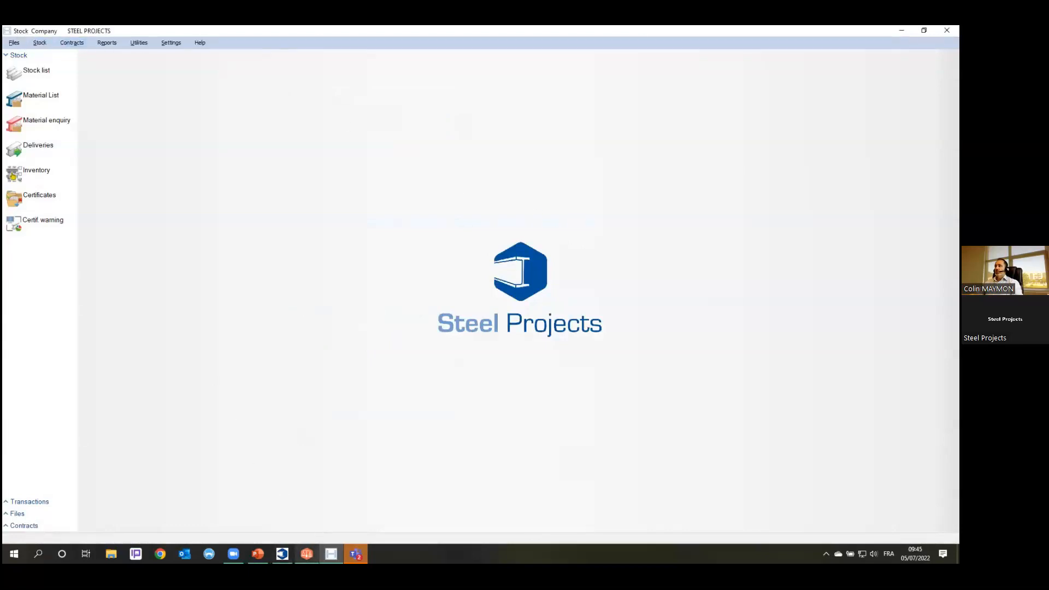
- Close the orders list in Purchasing, and load the AB METAL order into a delivery reception in the Stock module
left_click(306, 554)
left_click(945, 531)
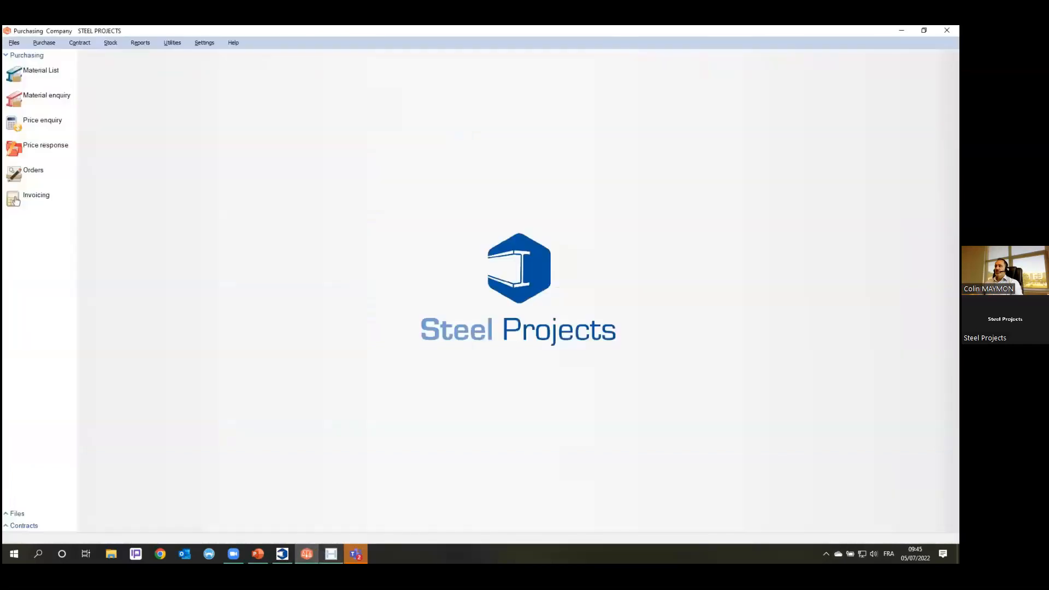
left_click(331, 553)
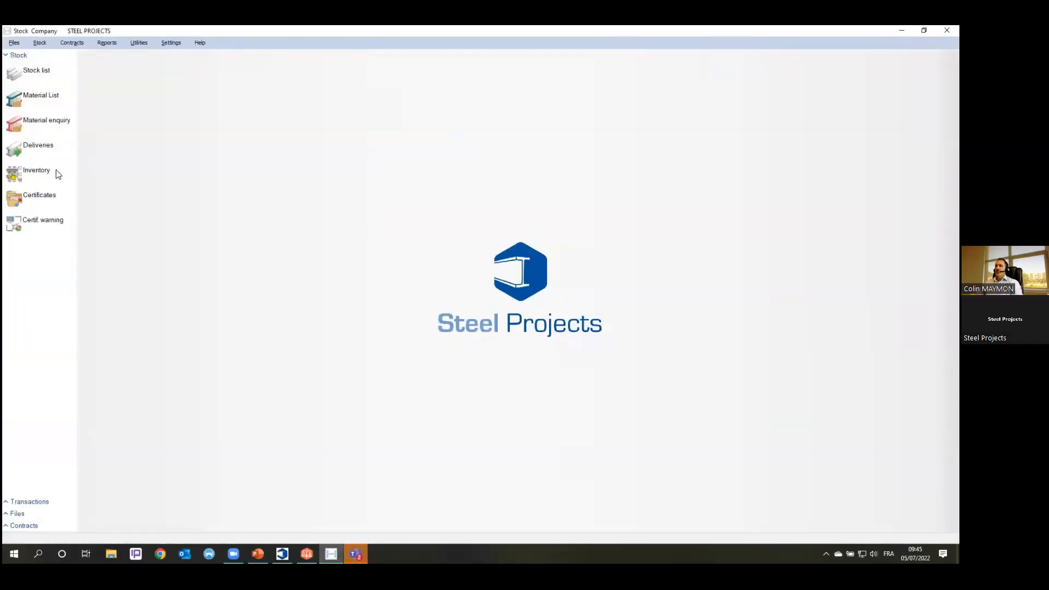
left_click(45, 157)
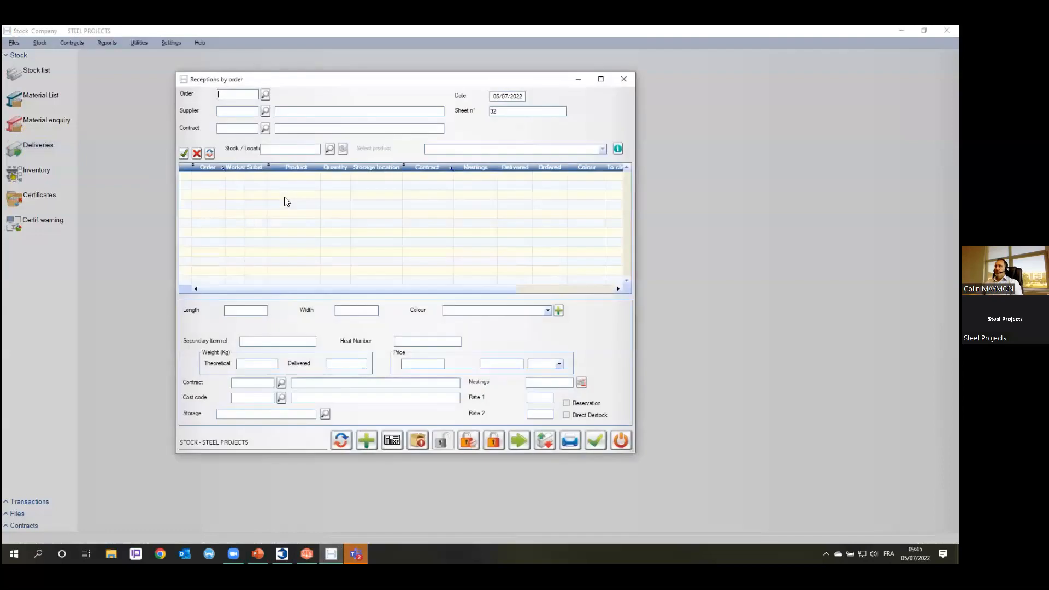
left_click(266, 95)
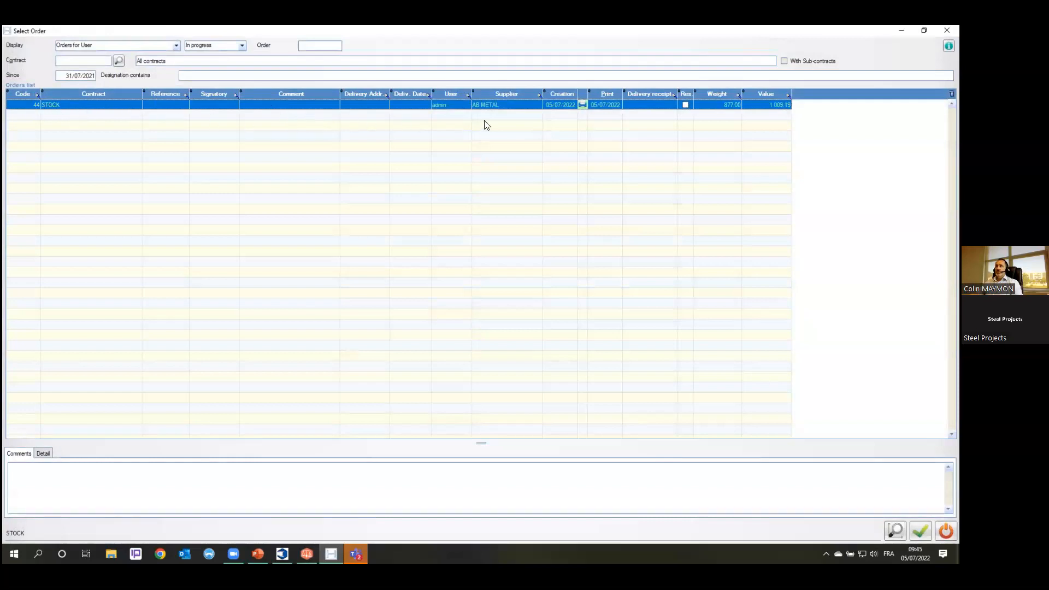
double_click(213, 105)
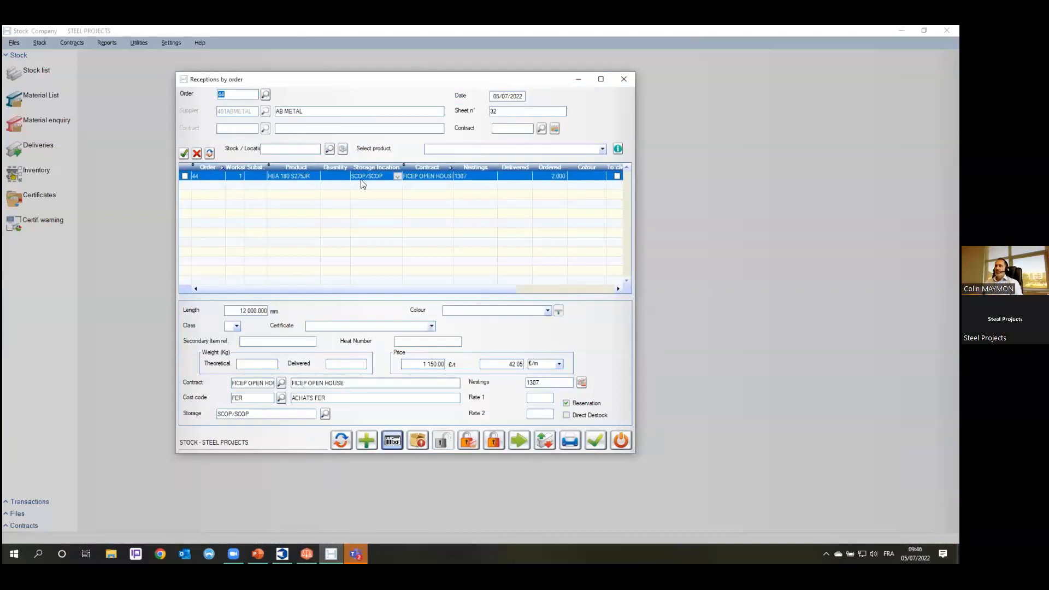
- Receive the full ordered quantity of HEA 180 S275JR with certificate ccpu and heat number 123456, and validate the reception
left_click(185, 177)
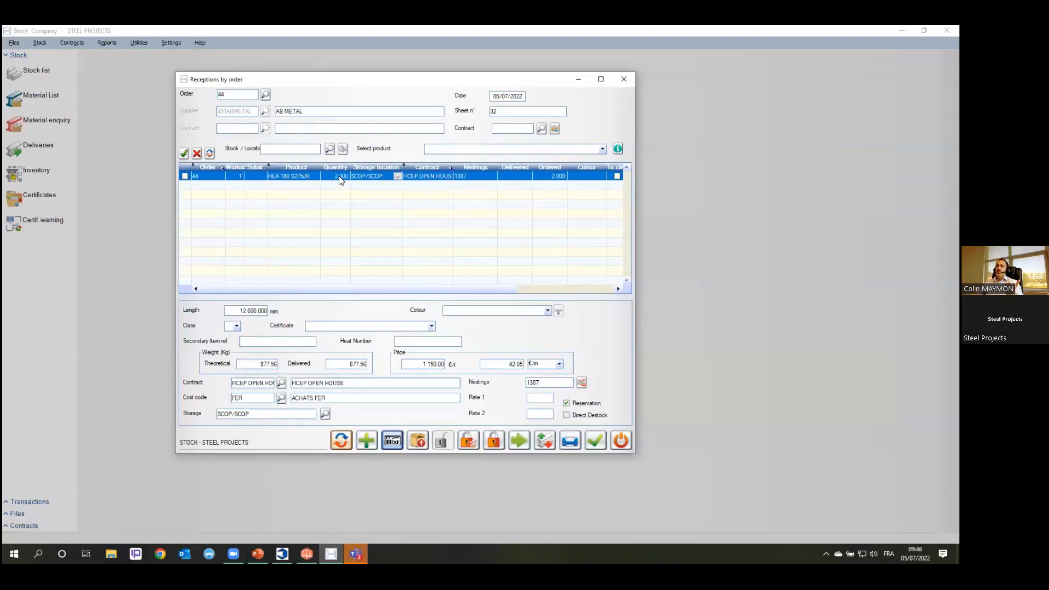
left_click(432, 326)
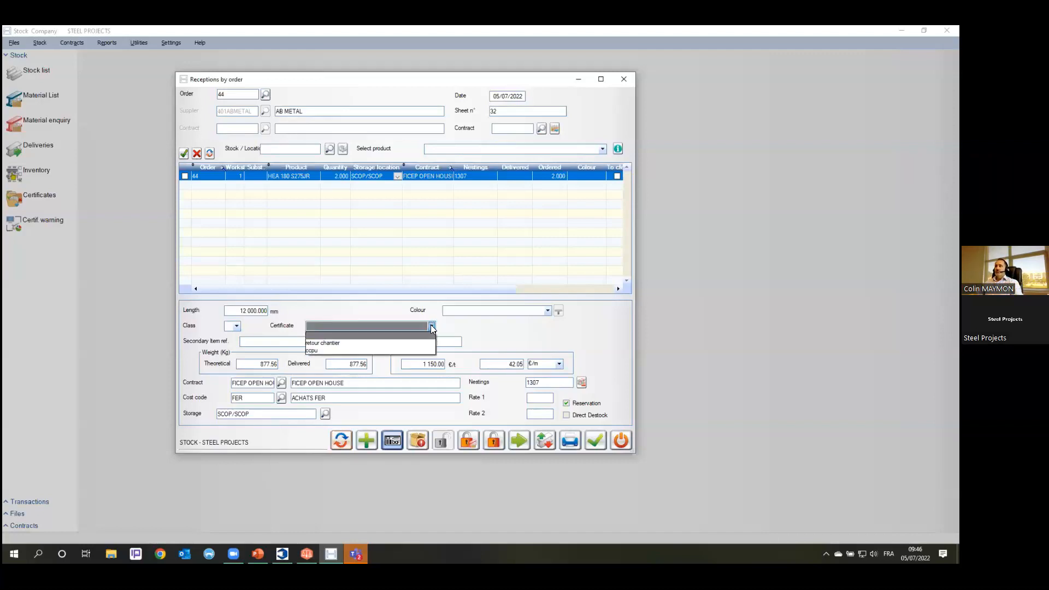
left_click(374, 347)
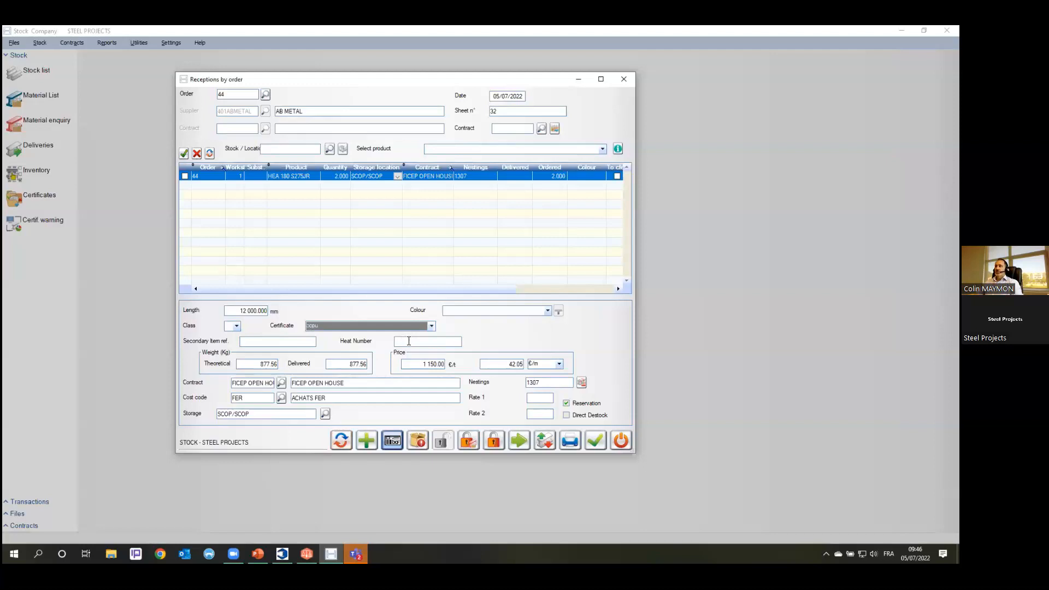
left_click(422, 341)
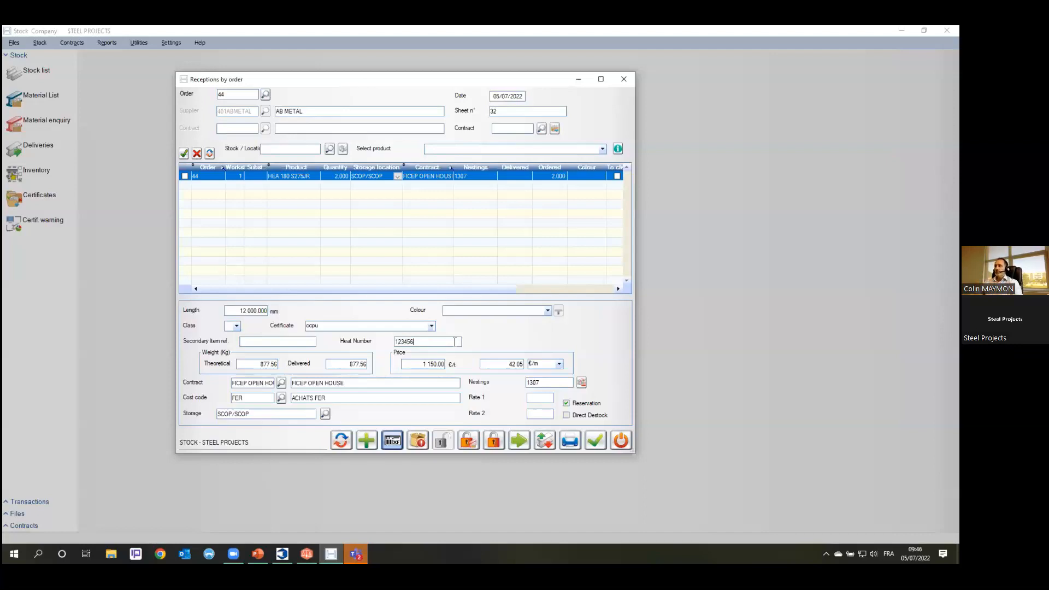
left_click(595, 440)
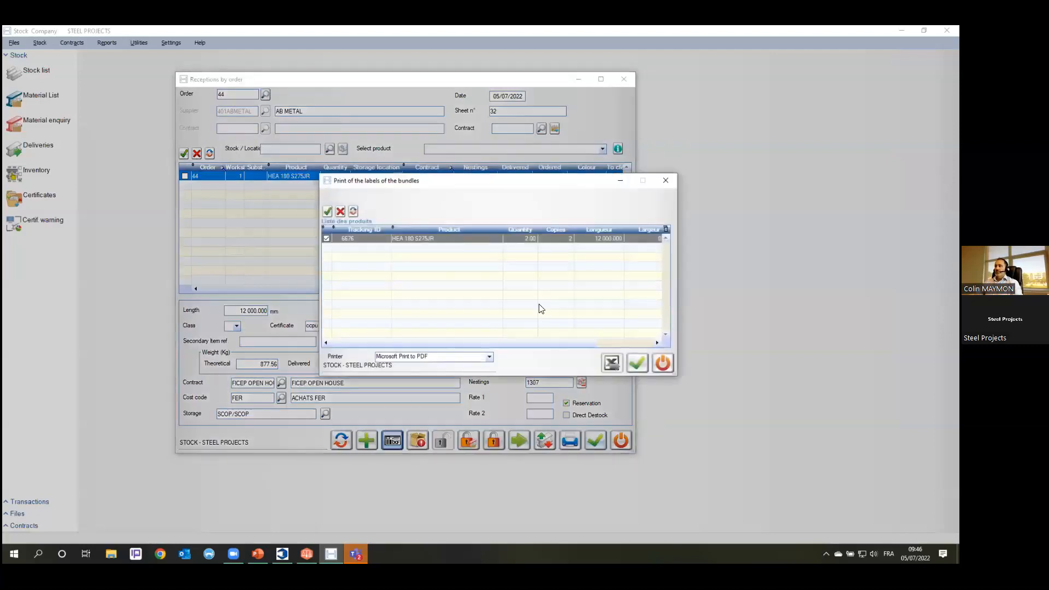
- Generate the bundle labels for the received HEA 180 S275JR bars with Microsoft Print to PDF as printer
left_click_drag(524, 184, 684, 106)
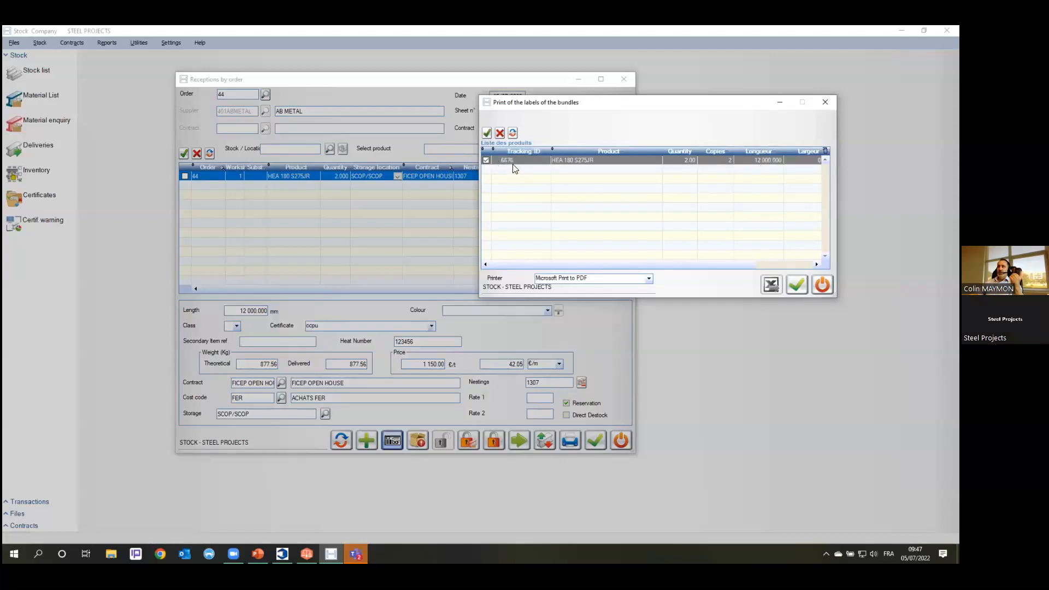
left_click_drag(610, 101, 670, 84)
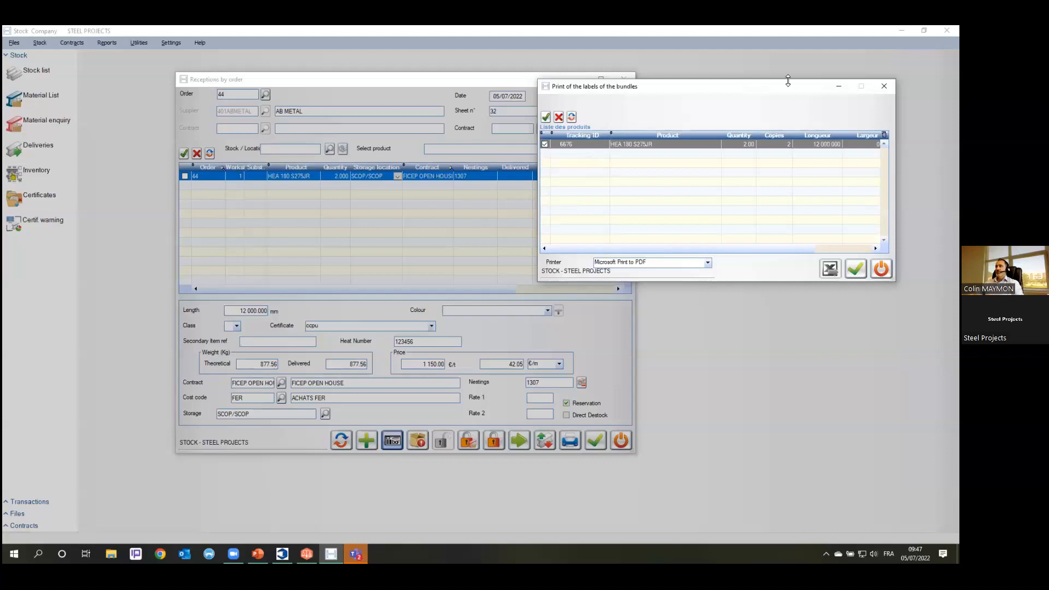
left_click_drag(746, 92, 508, 121)
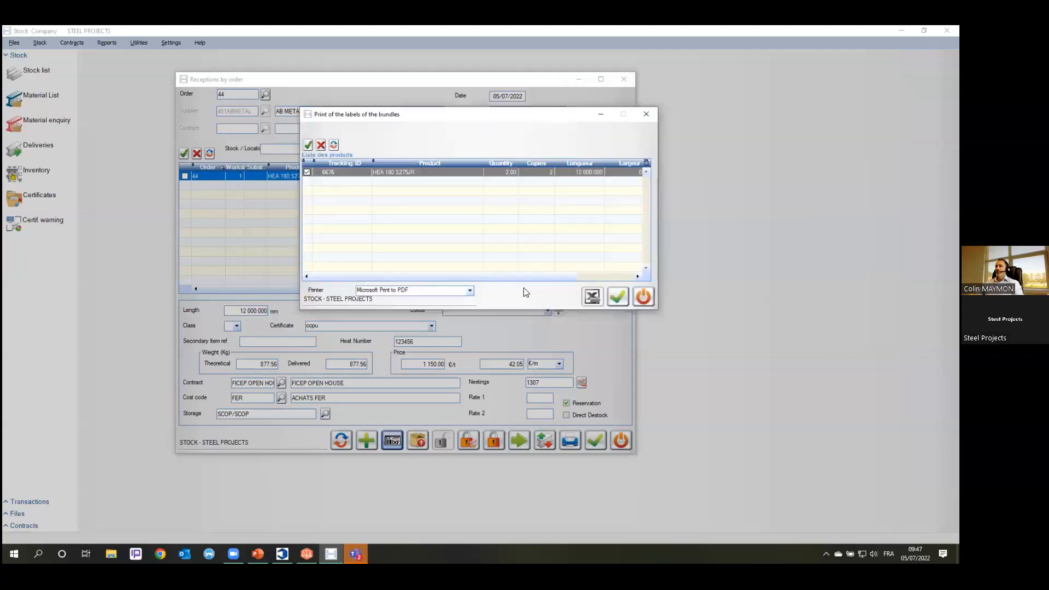
left_click(621, 295)
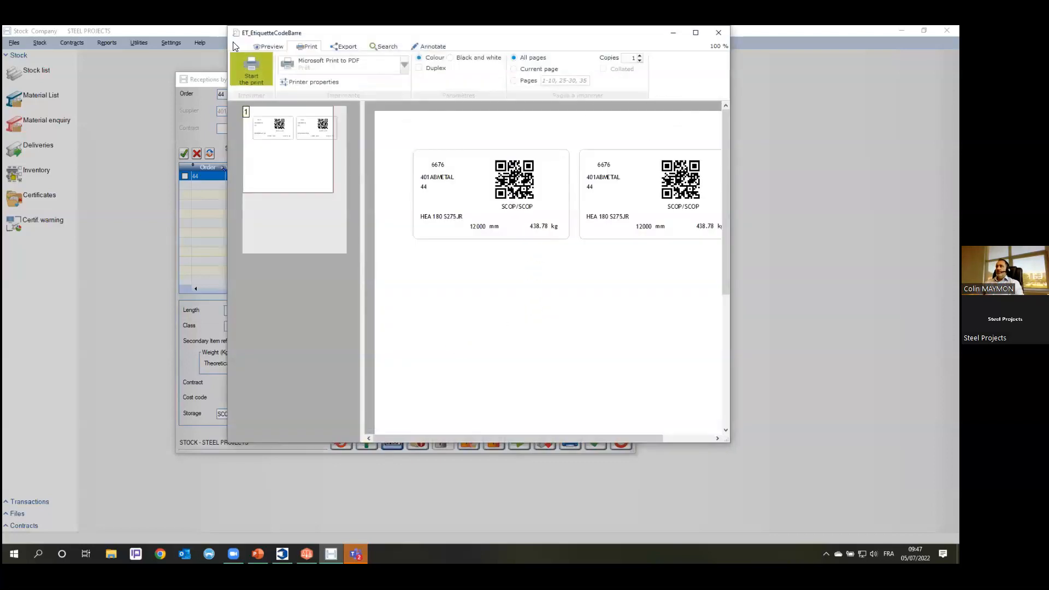
- Examine the QR code labels of the HEA 180 S275JR bars, and close the label preview and label printing windows
left_click_drag(233, 42, 217, 110)
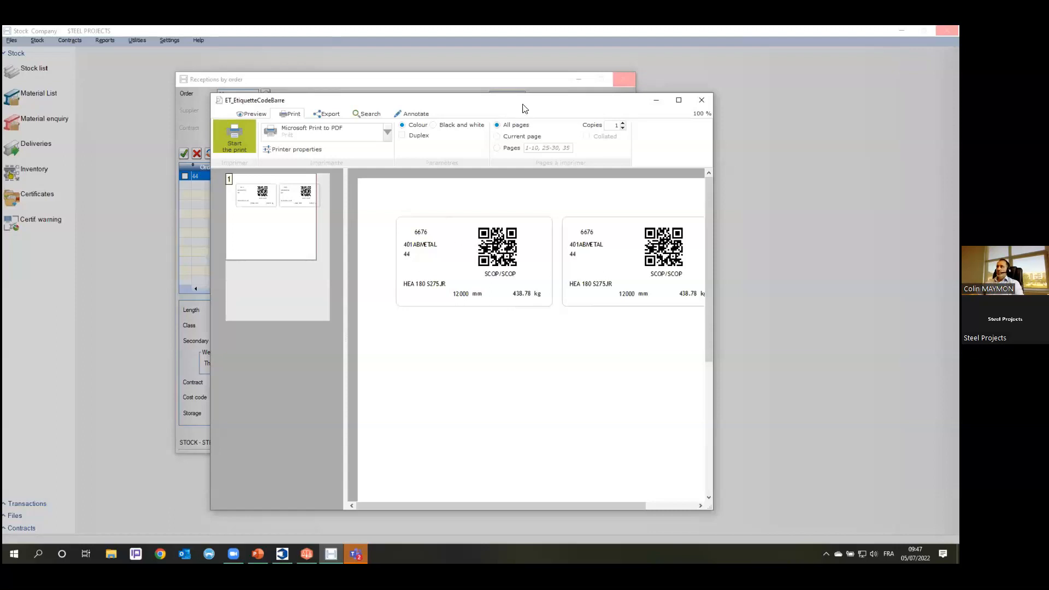
left_click_drag(522, 107, 736, 103)
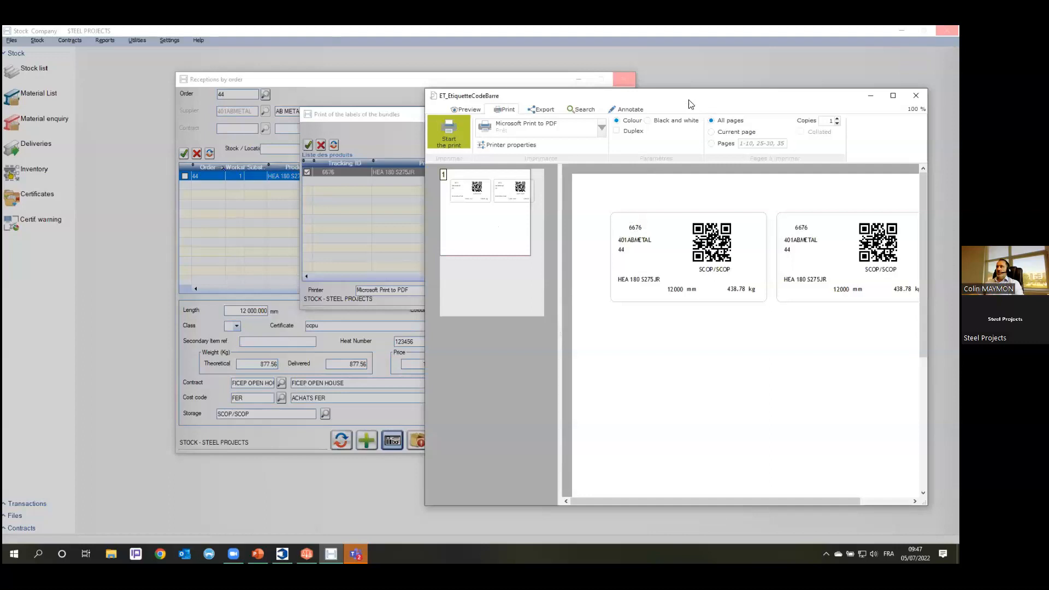
left_click_drag(689, 104, 626, 104)
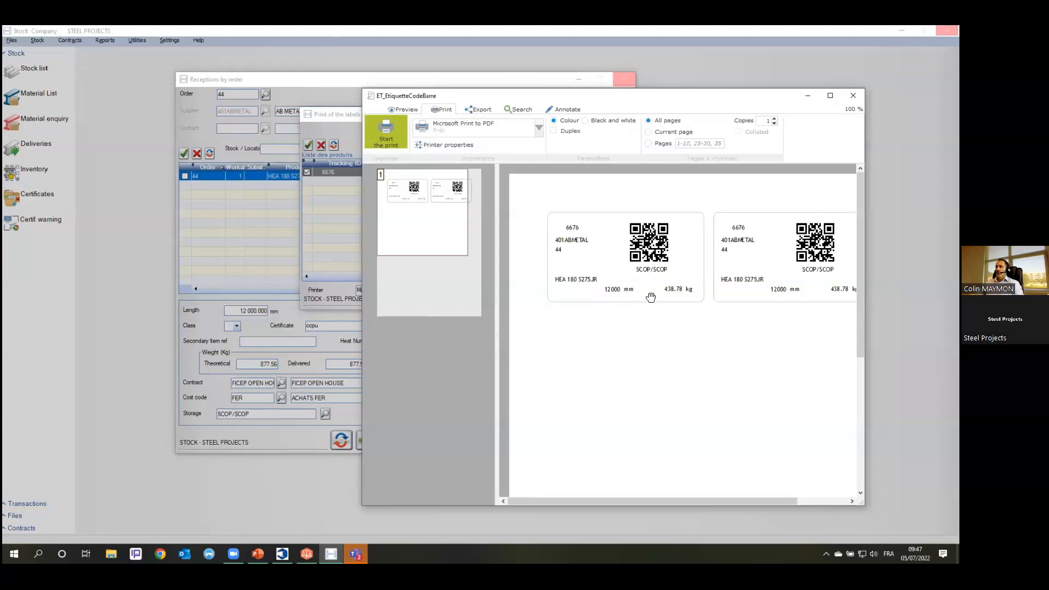
left_click_drag(738, 102, 640, 179)
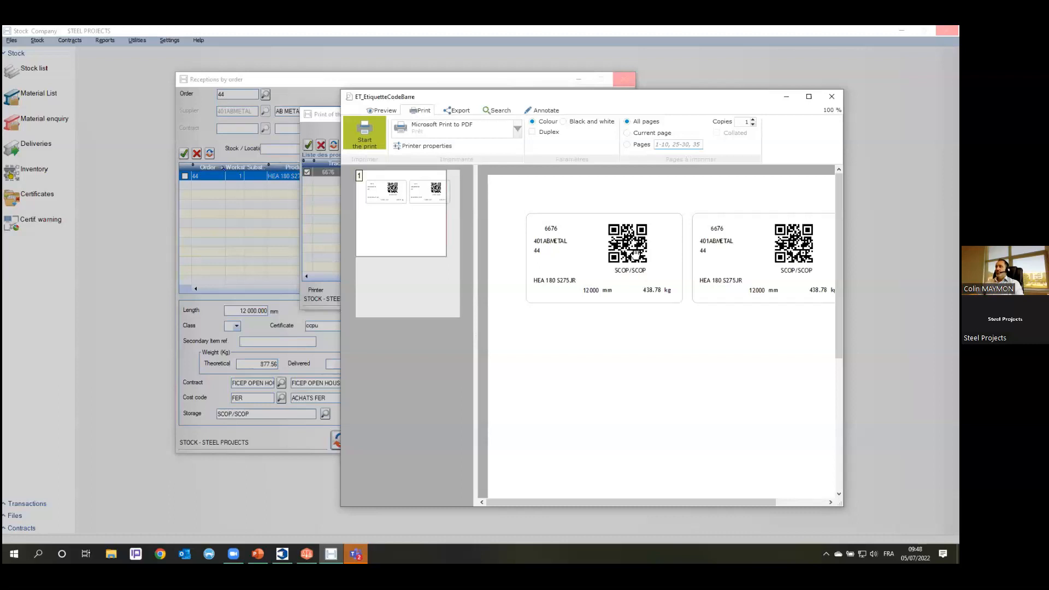
left_click_drag(578, 97, 486, 127)
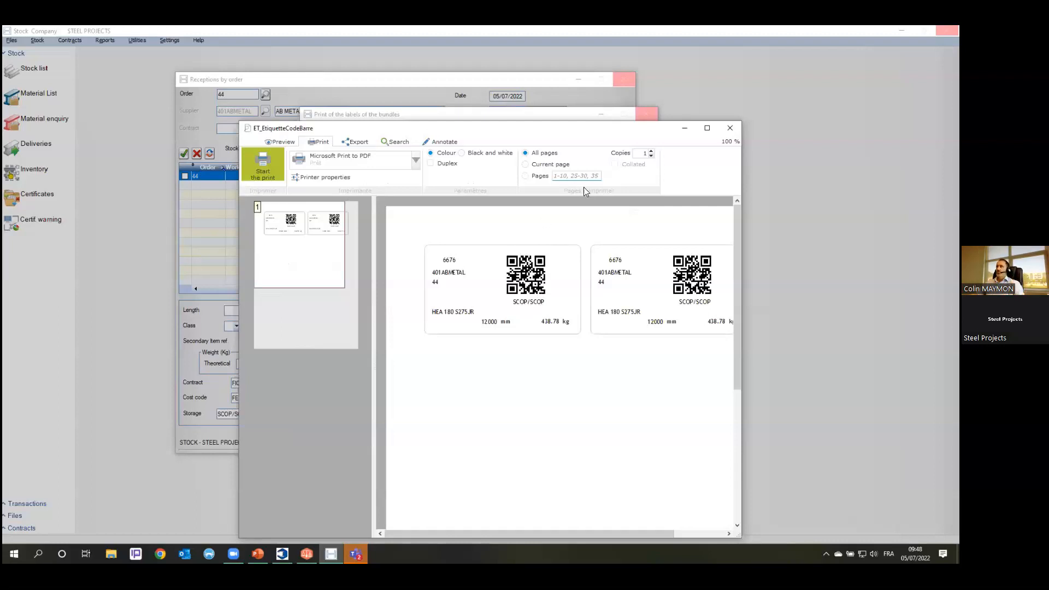
left_click(729, 127)
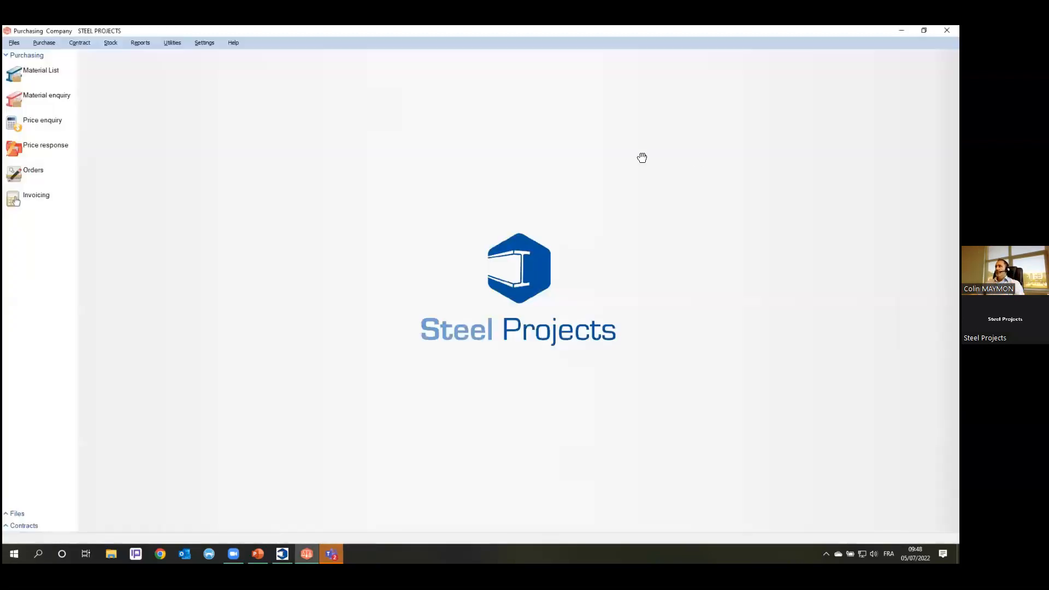
left_click(643, 297)
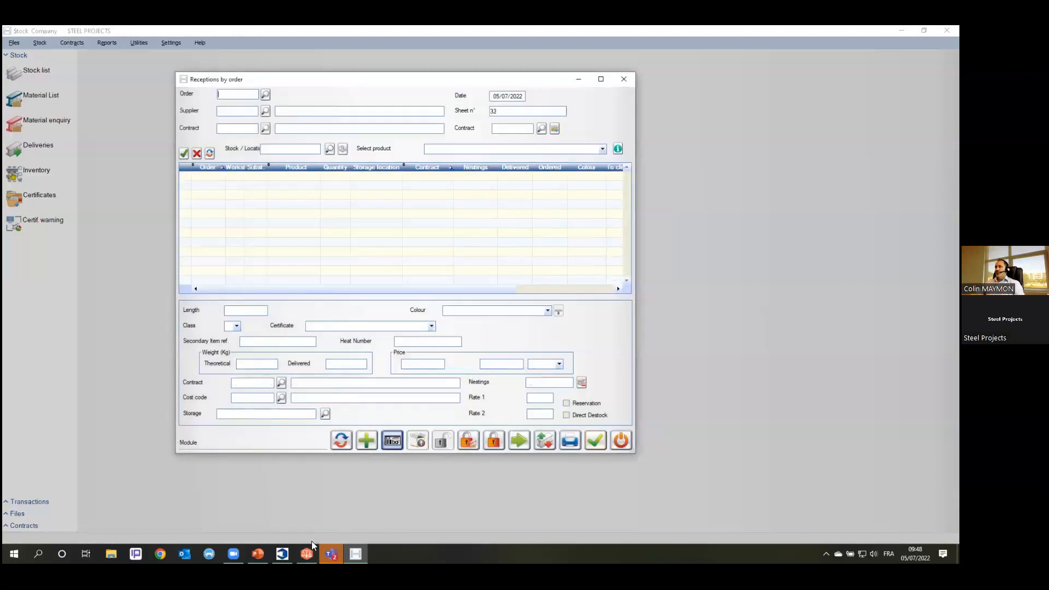
- Return to Steel Projects PLM and refresh the stock to check the WEBINAR STOCK job's status after the delivery
left_click(282, 554)
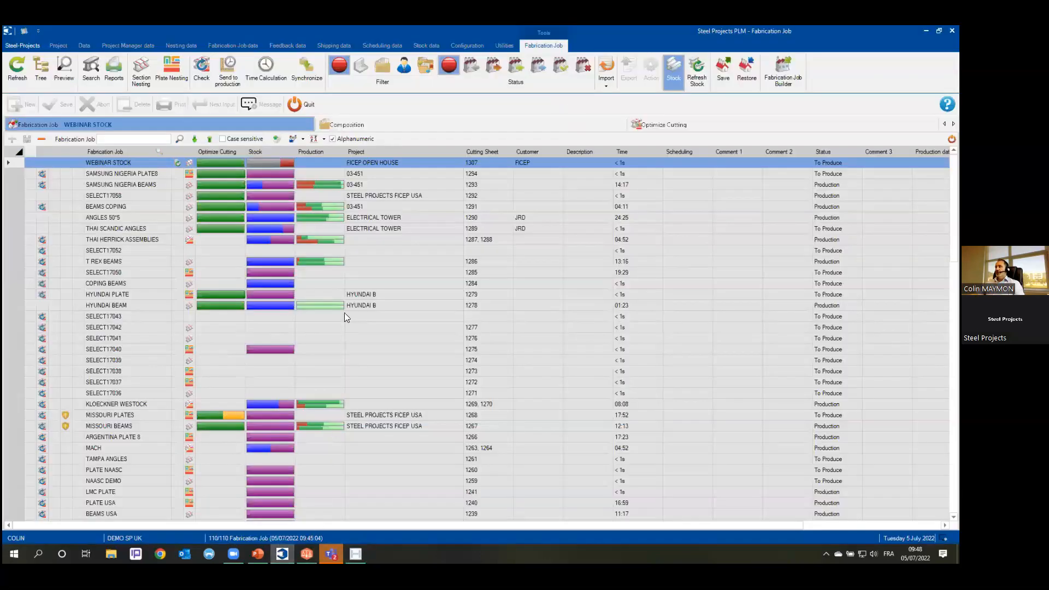
mouse_move(266, 166)
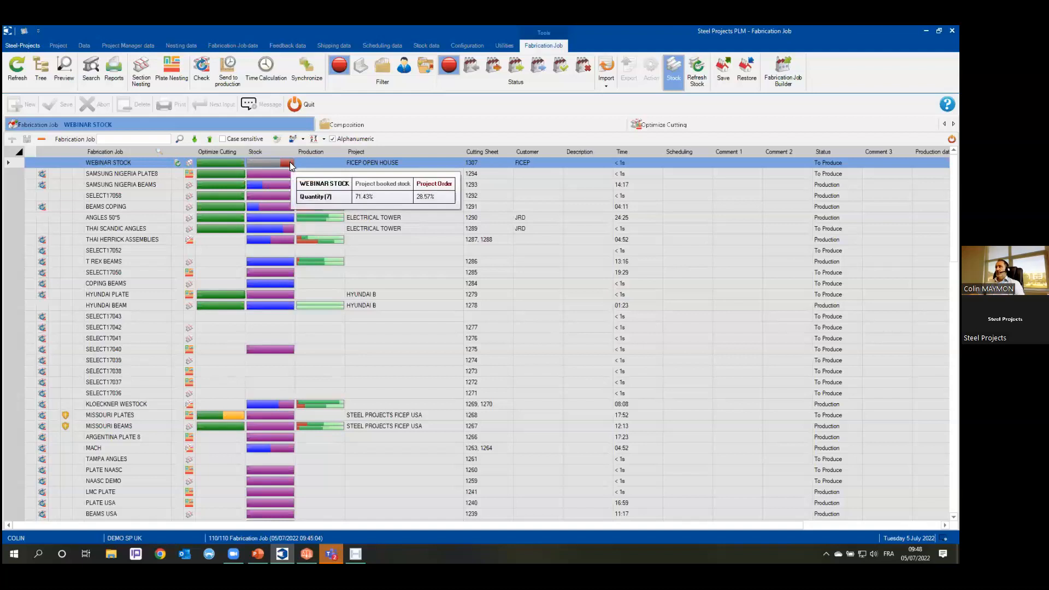
left_click(699, 79)
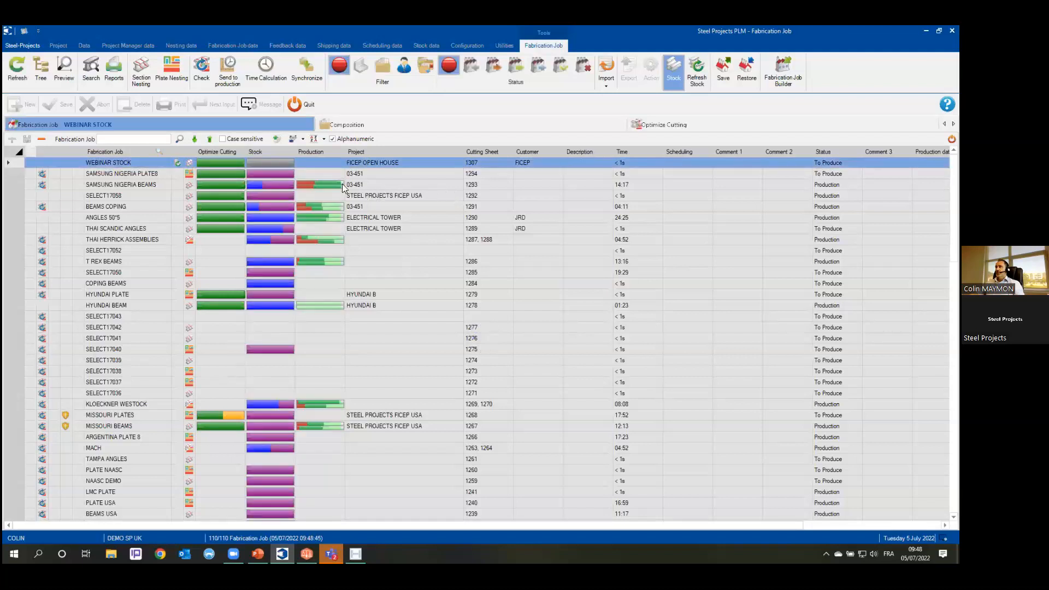
mouse_move(282, 166)
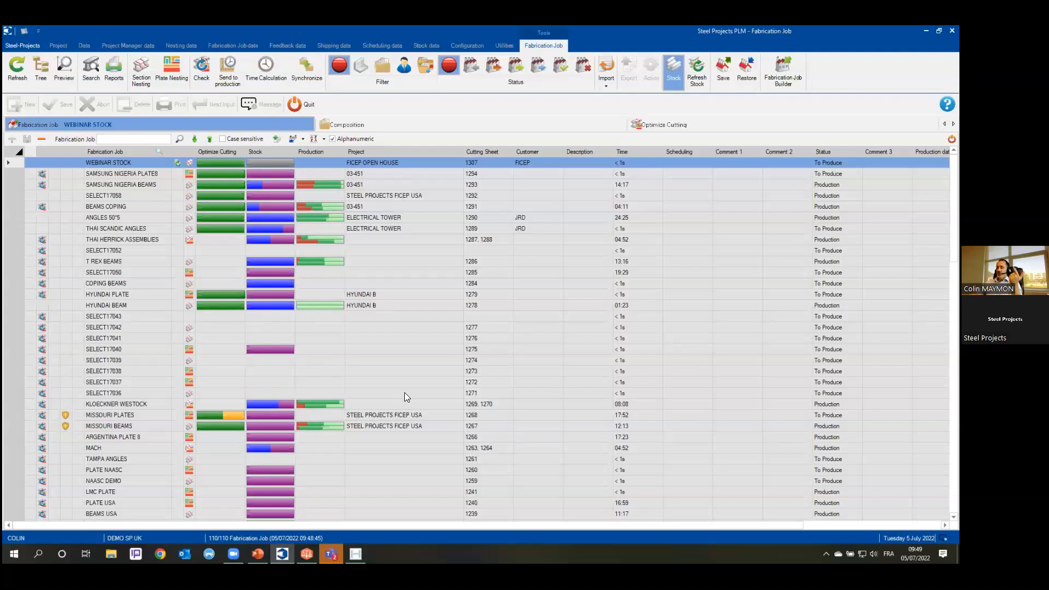
- Switch to the Stock program, close the order reception window, and look through the stock list filtered to product type IPE
left_click(356, 553)
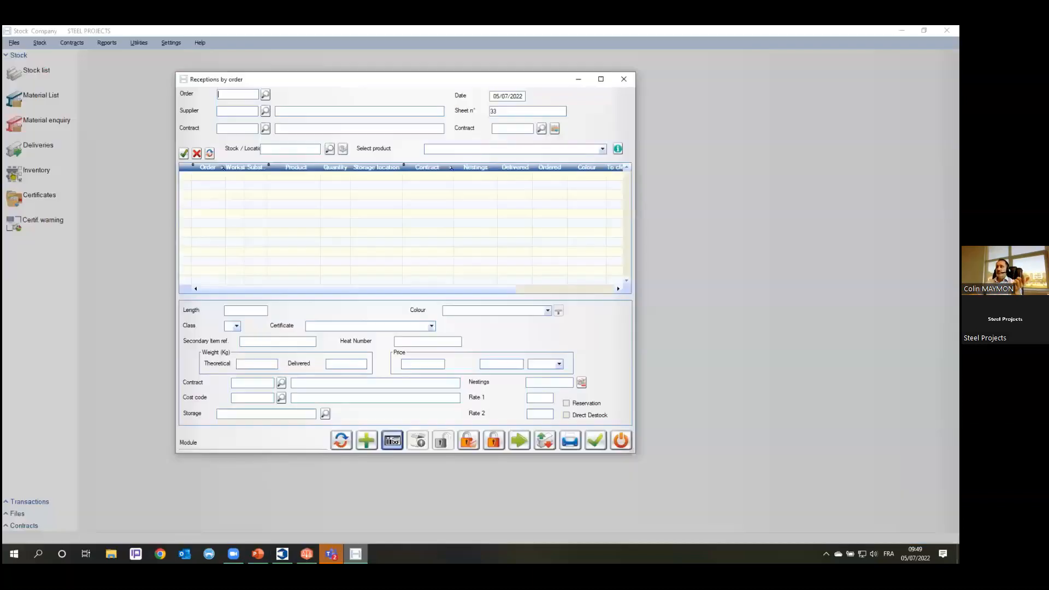
left_click(621, 440)
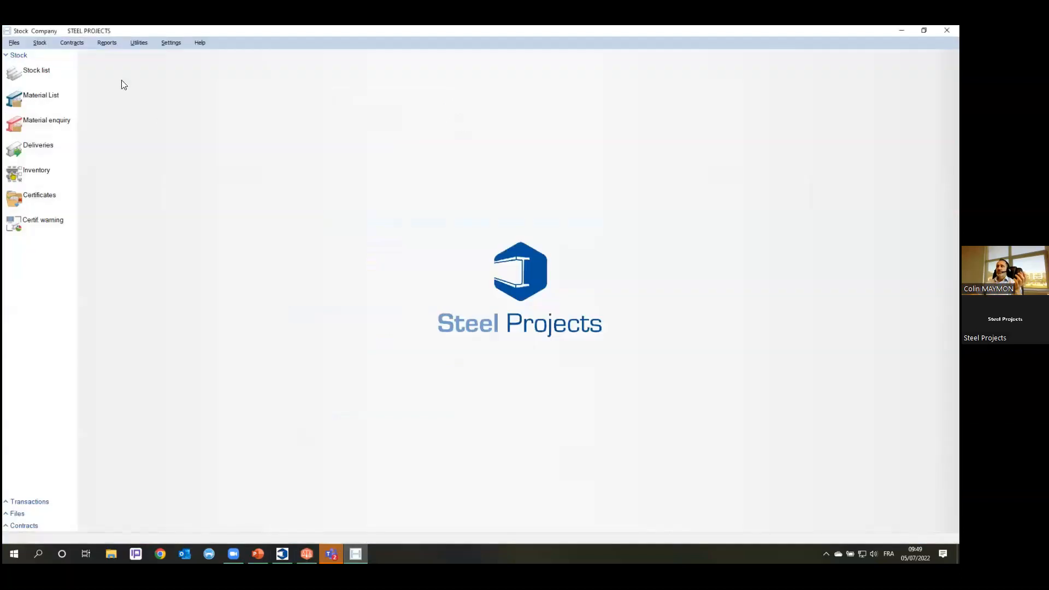
left_click(43, 70)
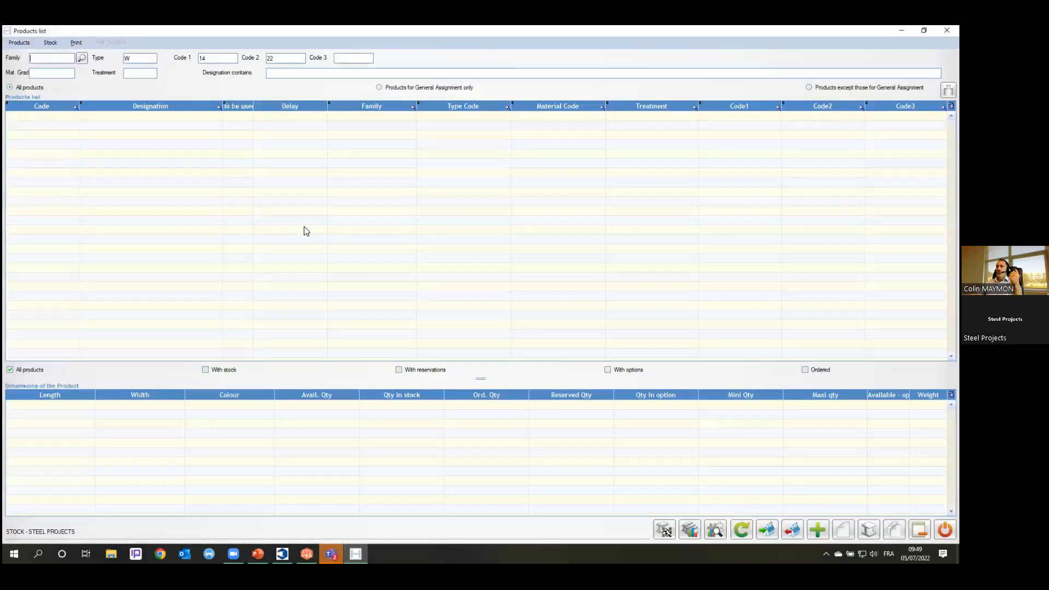
left_click(133, 56)
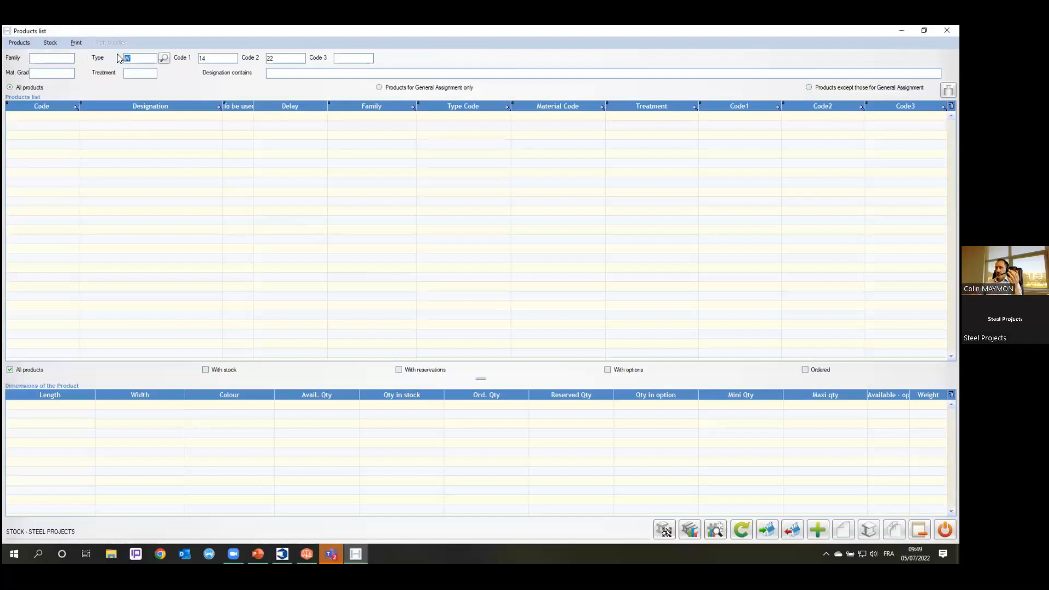
type("IPE")
key("Tab")
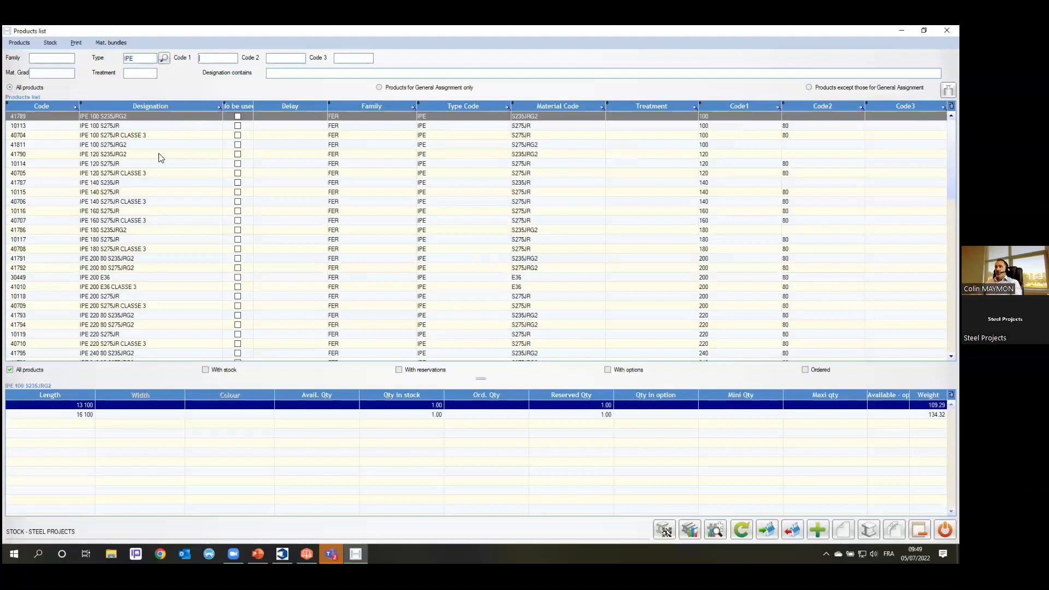
scroll(127, 257, "down", 5)
scroll(132, 312, "up", 5)
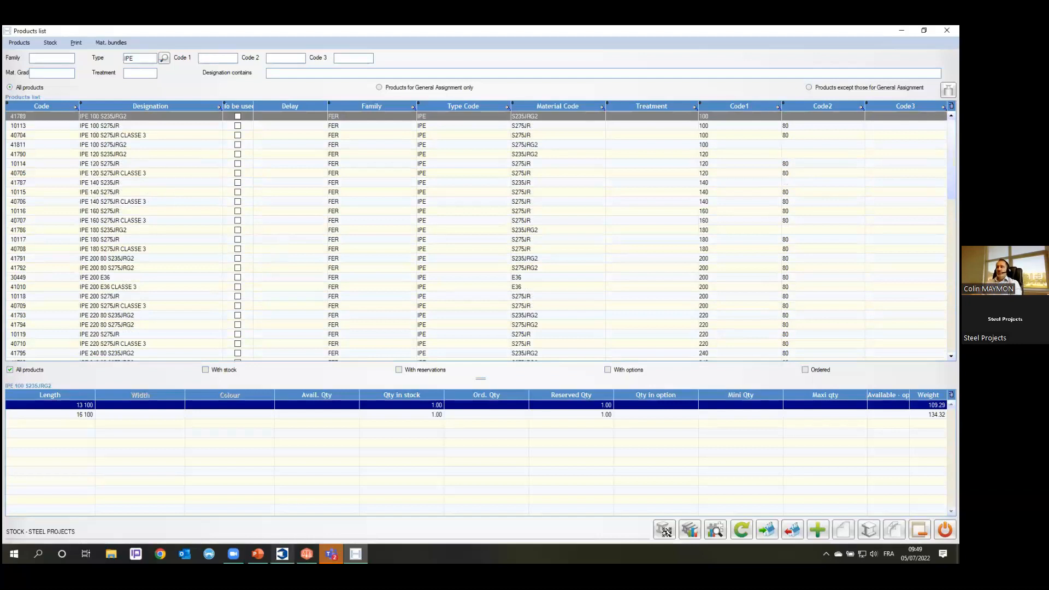
- Return to Steel Projects PLM and review the stock status of the fabrication jobs
mouse_move(281, 553)
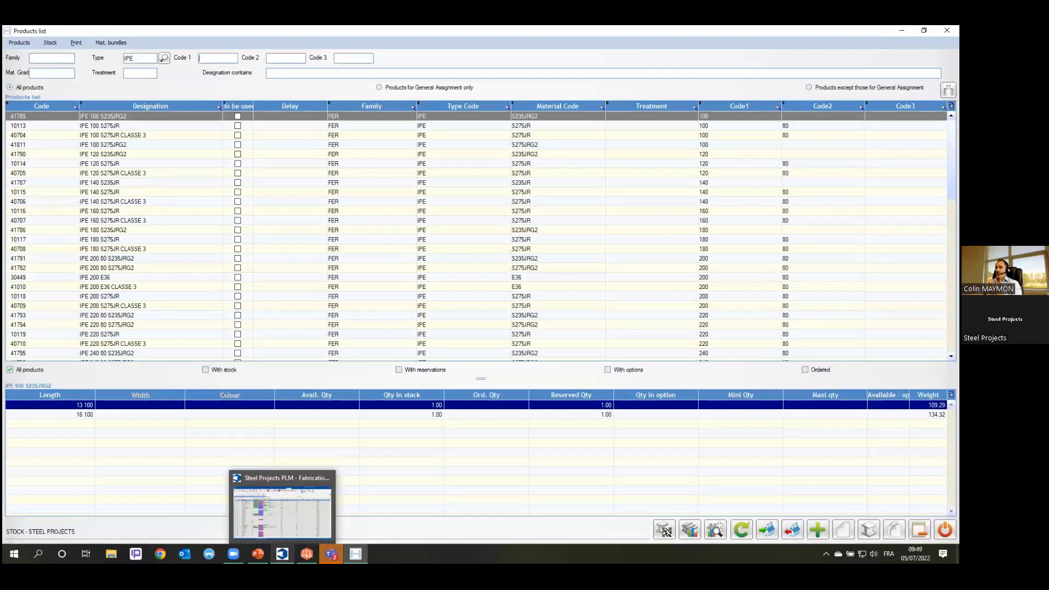
left_click(298, 519)
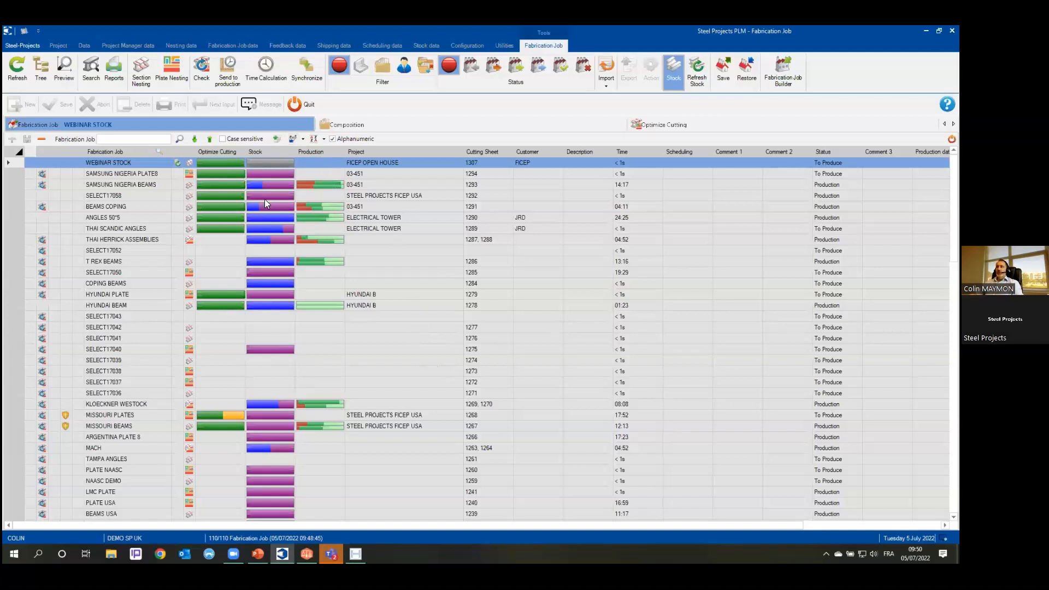
mouse_move(279, 199)
mouse_move(249, 471)
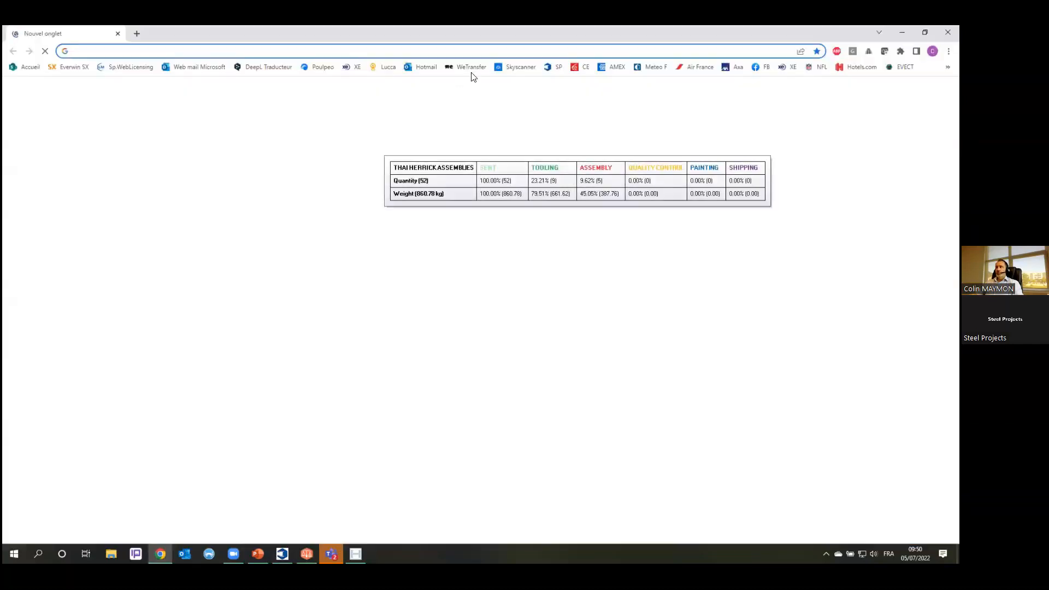
- Open the Steel Projects website in Chrome and review the upcoming stock and purchasing management sessions on its webinars page
left_click(551, 68)
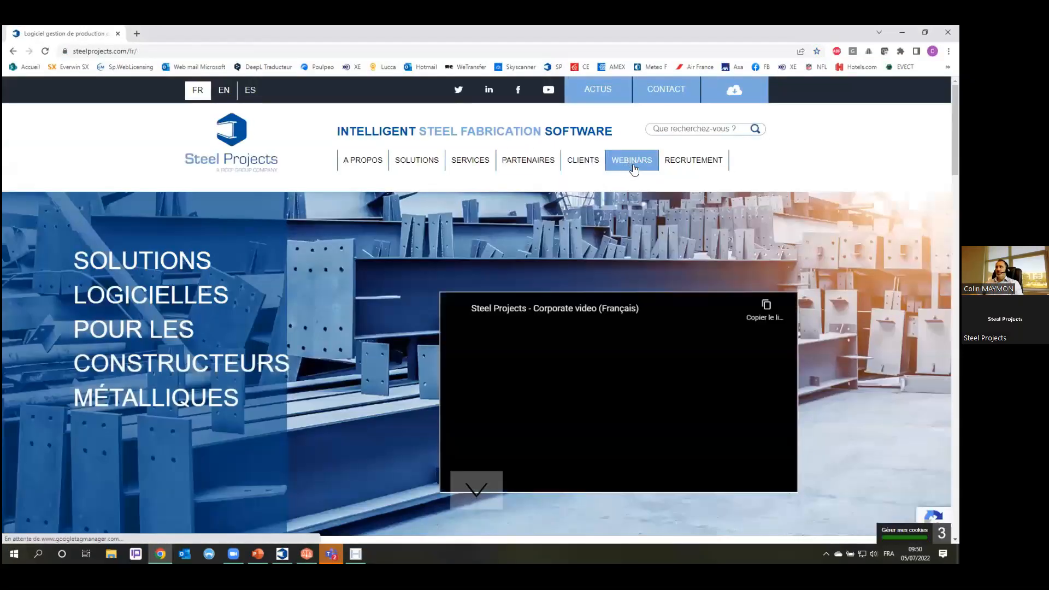
left_click(633, 165)
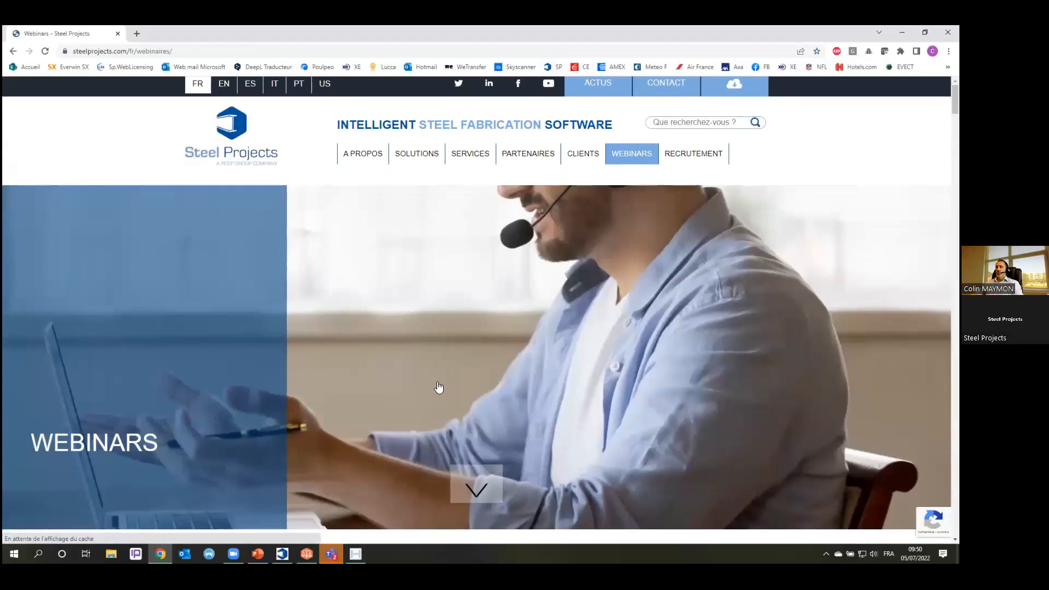
scroll(439, 387, "down", 10)
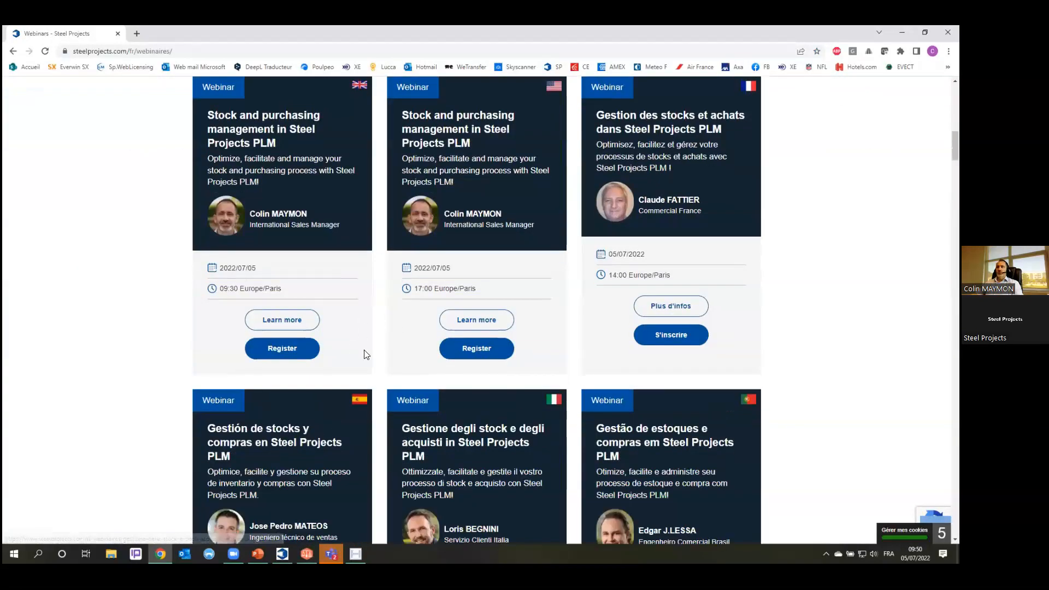
scroll(377, 356, "up", 3)
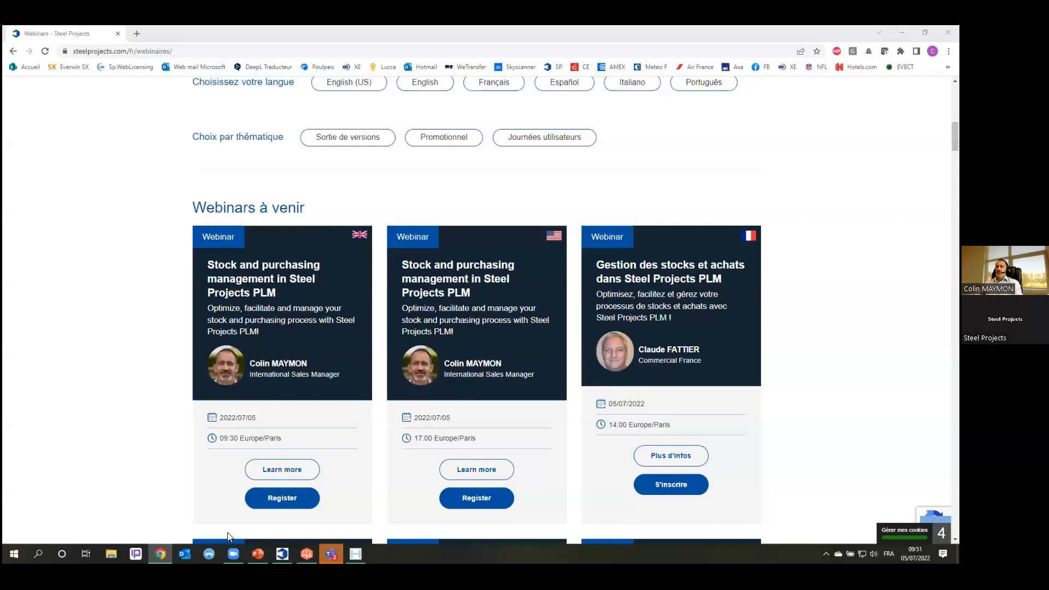
- Switch to the PowerPoint presentation to show the closing questions slide, and return to the webinars page in Chrome
mouse_move(282, 554)
left_click(258, 553)
left_click(126, 491)
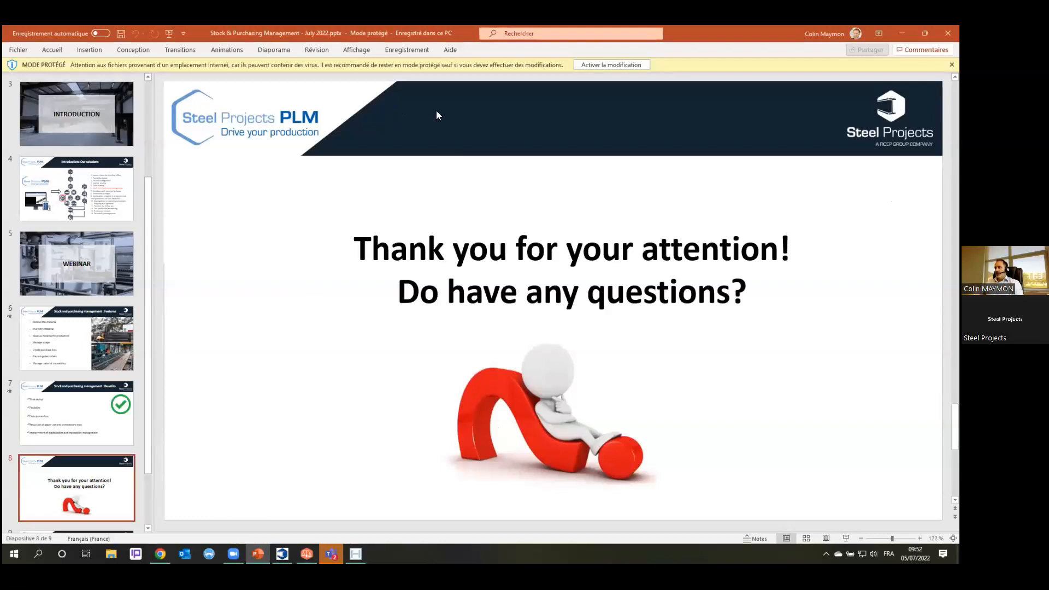
left_click(282, 551)
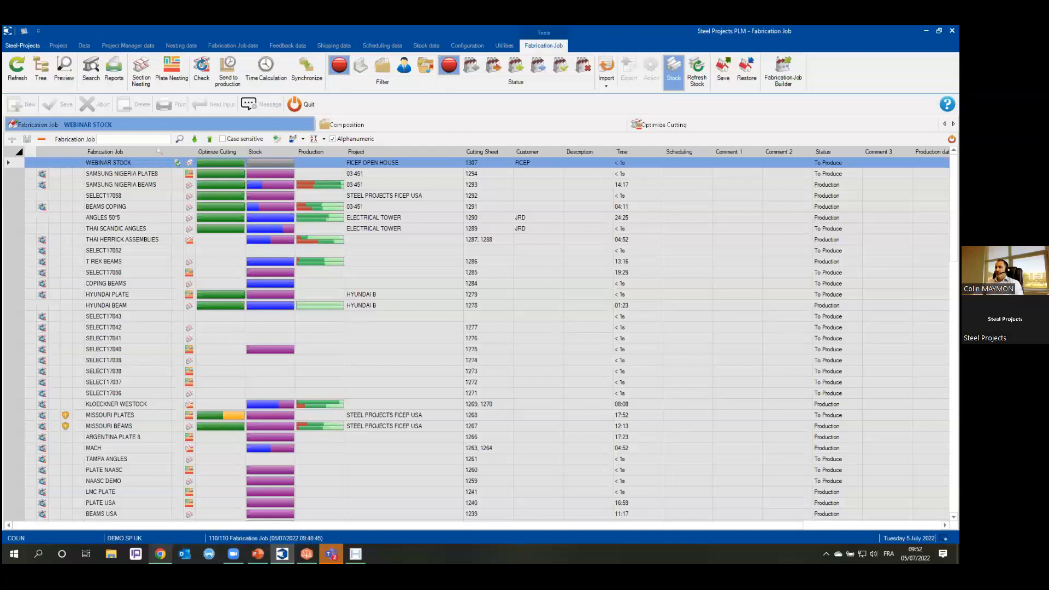
left_click(160, 553)
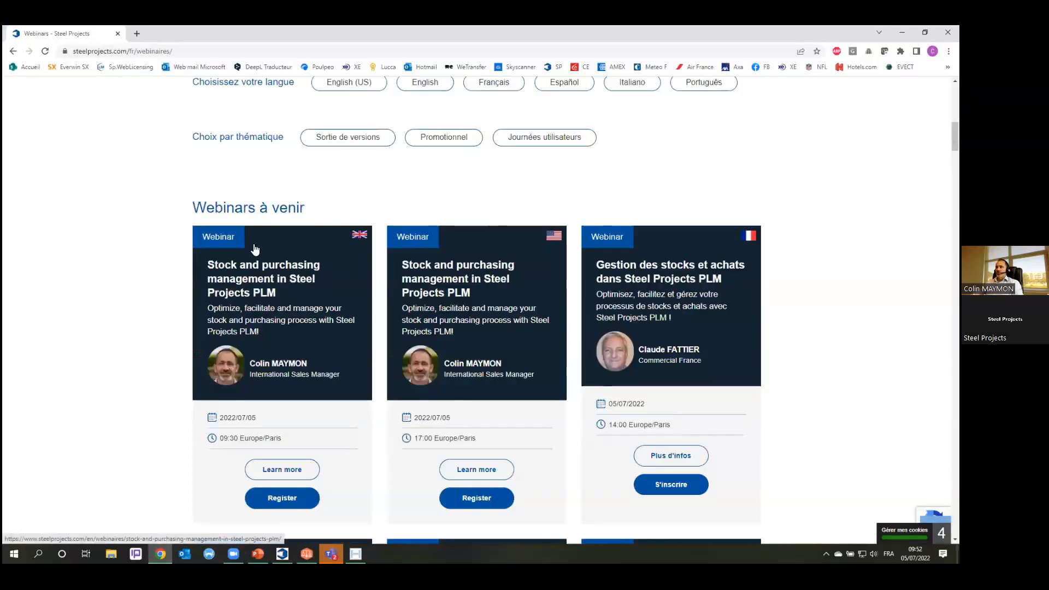